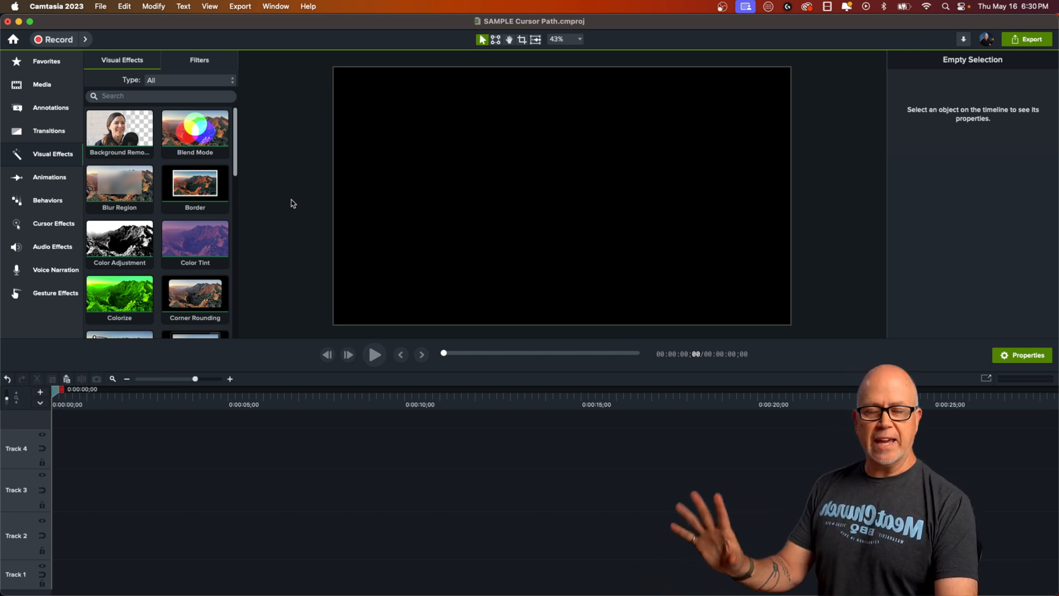
Try to apply the Cursor Path Creator visual effect to the empty canvas.
left_click(49, 159)
left_click(49, 159)
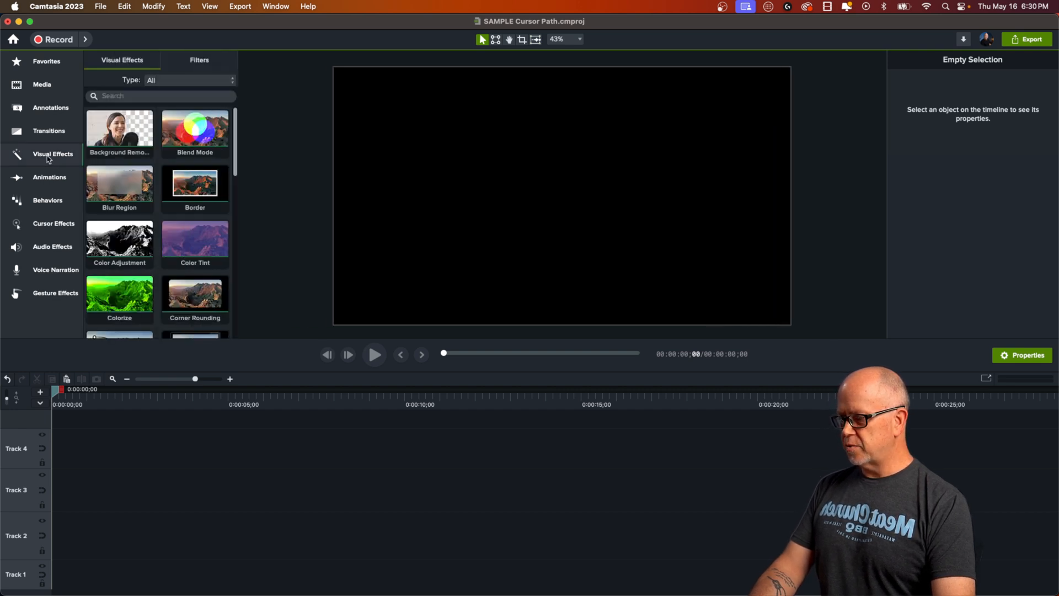
scroll(237, 164, "down", 3)
scroll(237, 163, "down", 3)
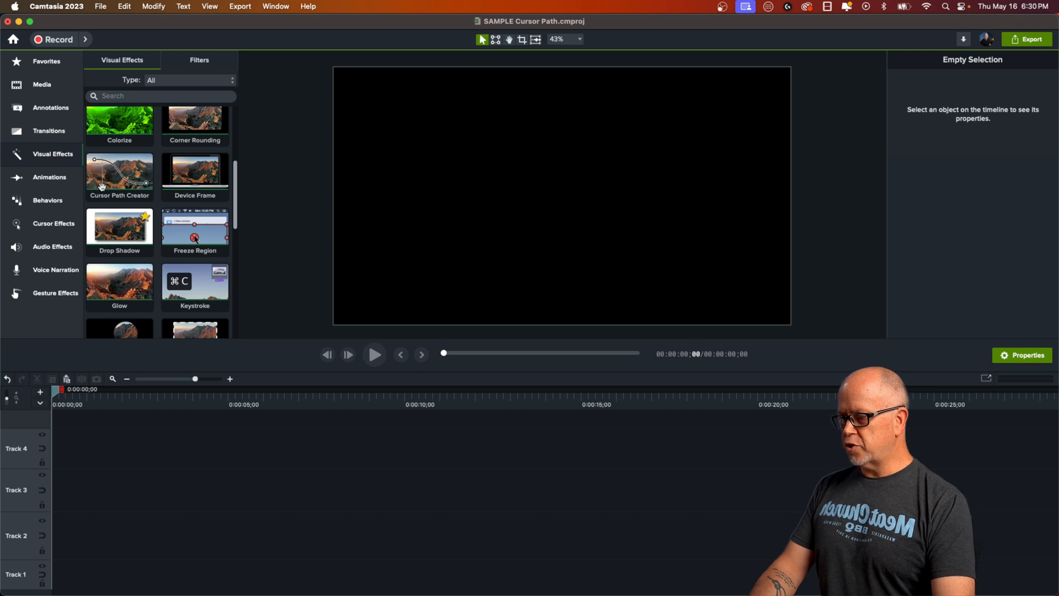
left_click_drag(122, 185, 589, 206)
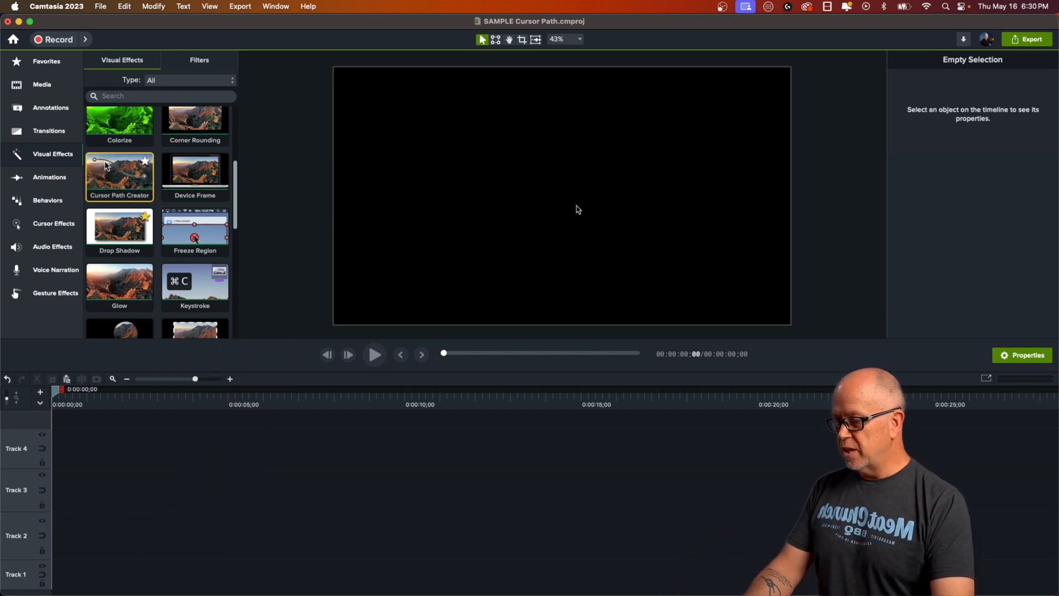
Add a dark blue rectangle annotation to the start of the timeline and stretch it to fill the whole canvas.
left_click(49, 111)
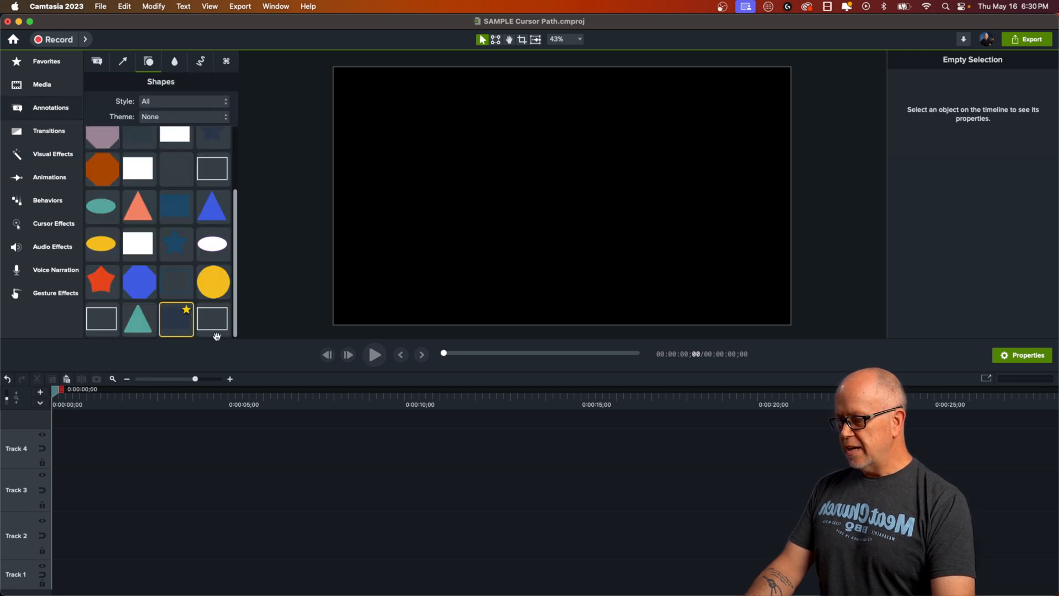
left_click_drag(176, 319, 55, 525)
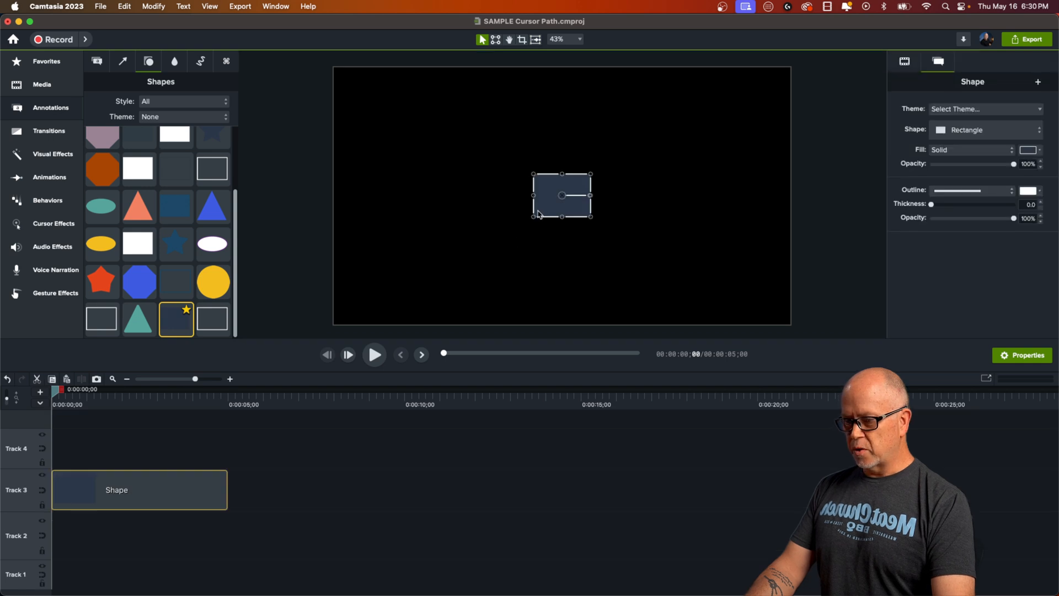
left_click_drag(533, 217, 333, 323)
left_click_drag(592, 177, 791, 67)
left_click(307, 232)
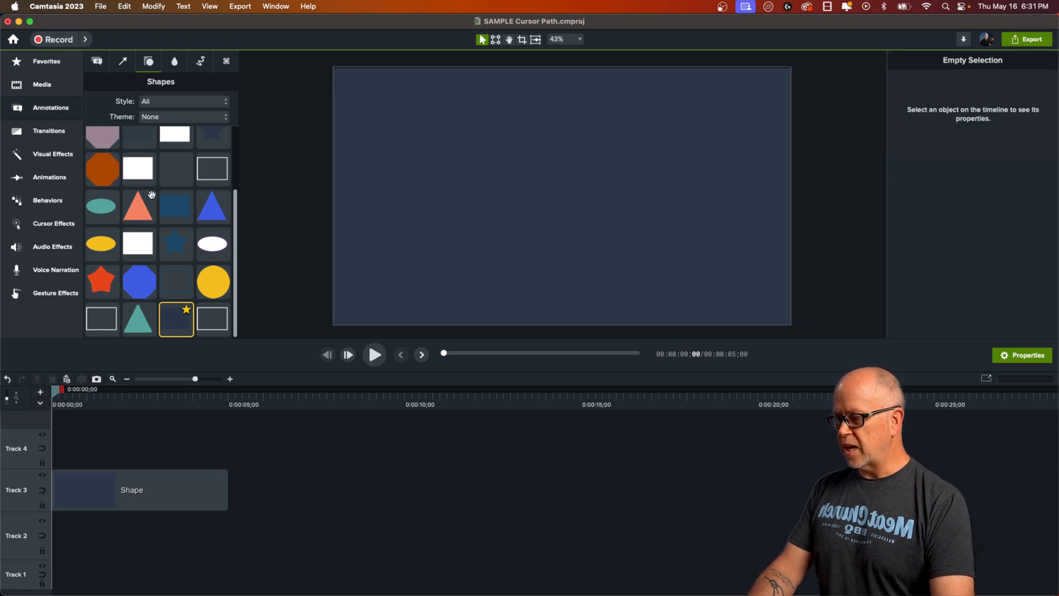
Try applying the Cursor Path Creator effect to the rectangle shape, and delete the shape from the project.
left_click(54, 156)
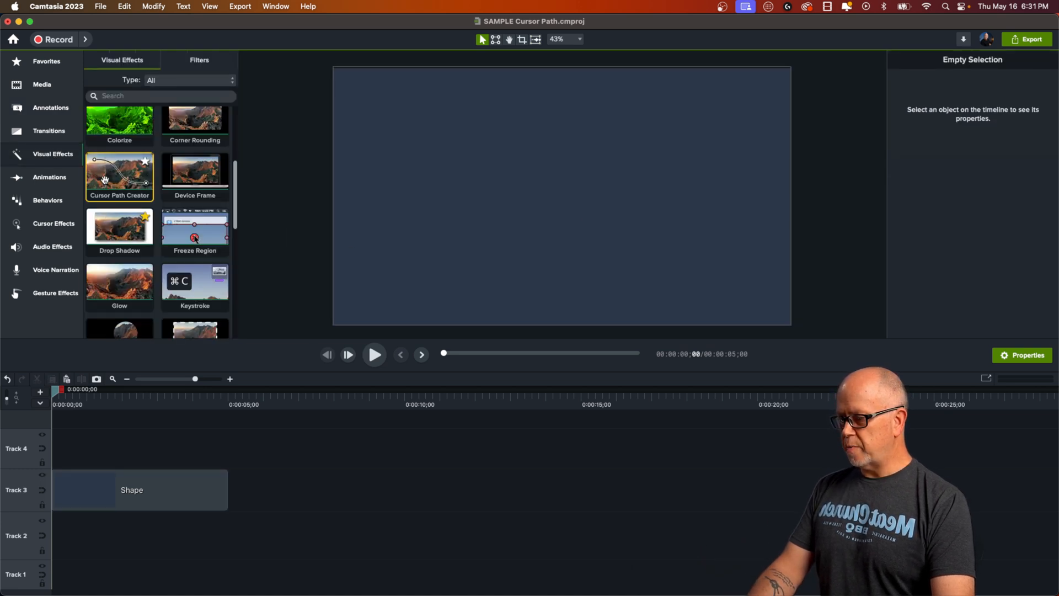
left_click_drag(118, 182, 156, 491)
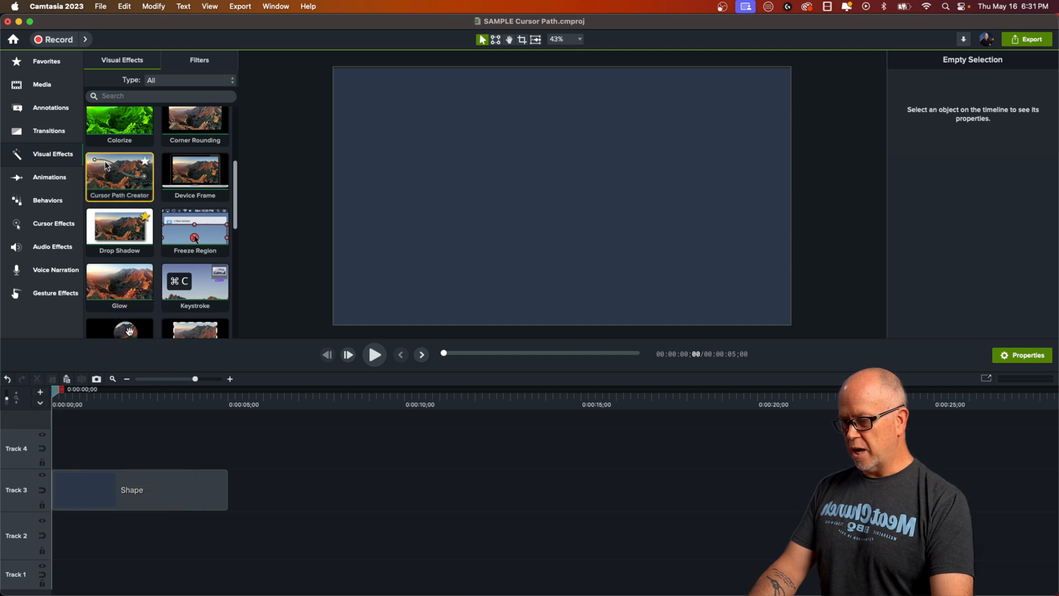
left_click_drag(129, 185, 527, 195)
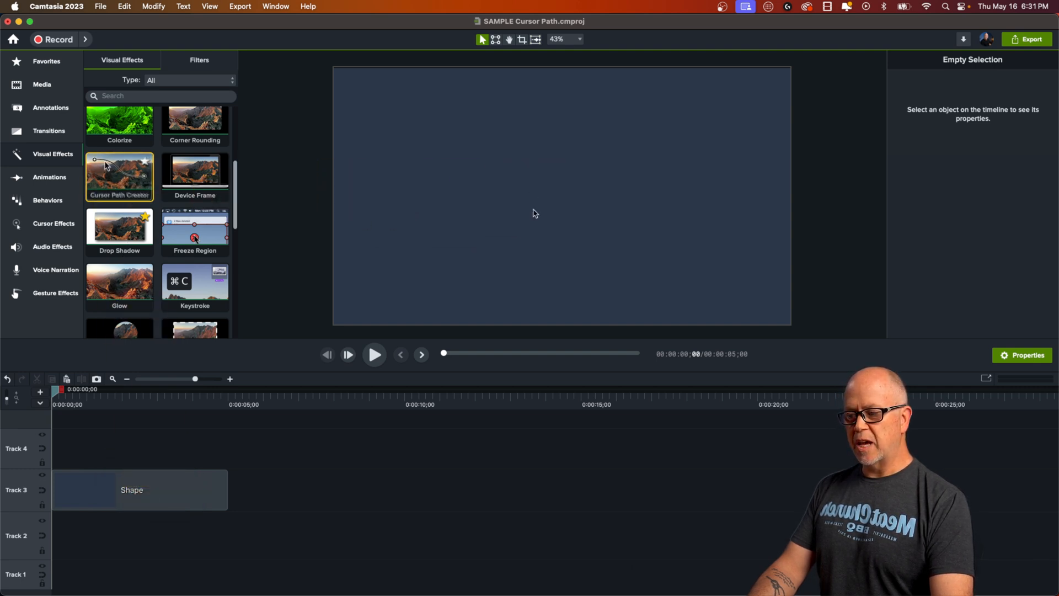
left_click(473, 179)
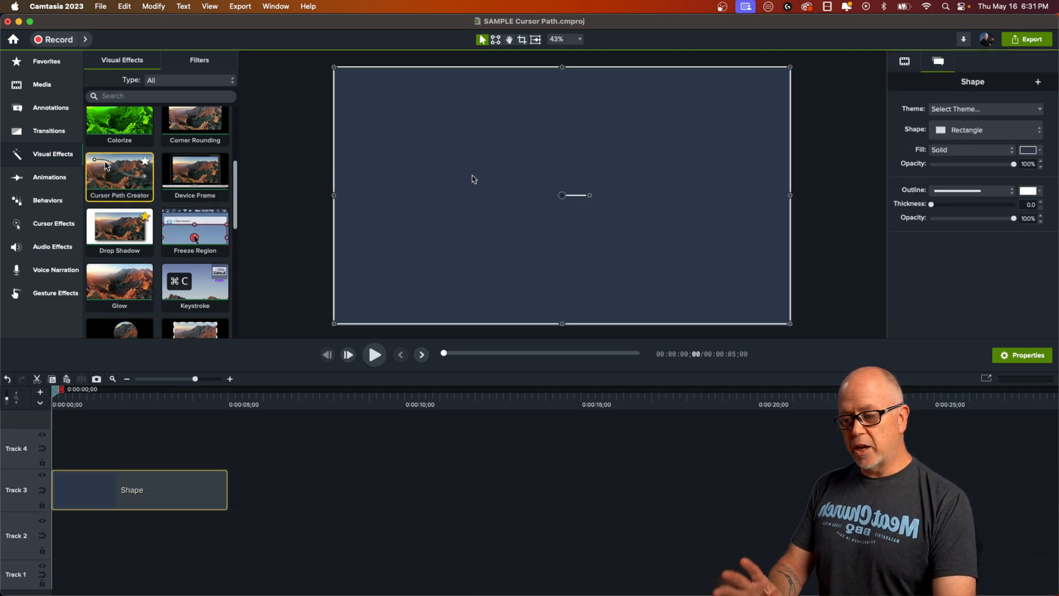
key("Delete")
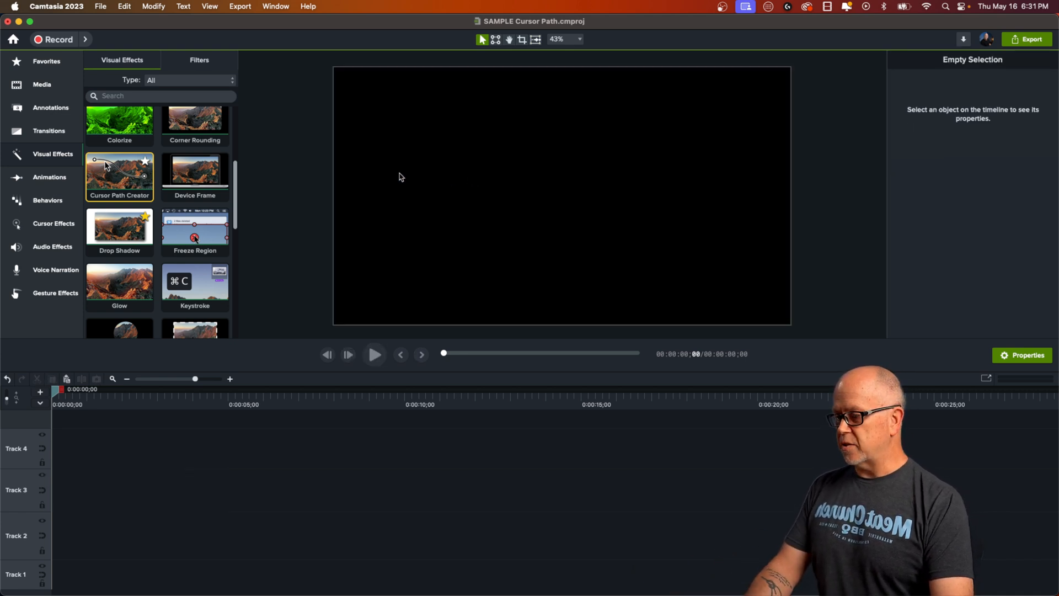
Place the screenshot image from the Media Bin at the start of the timeline and remove all empty tracks.
left_click(44, 85)
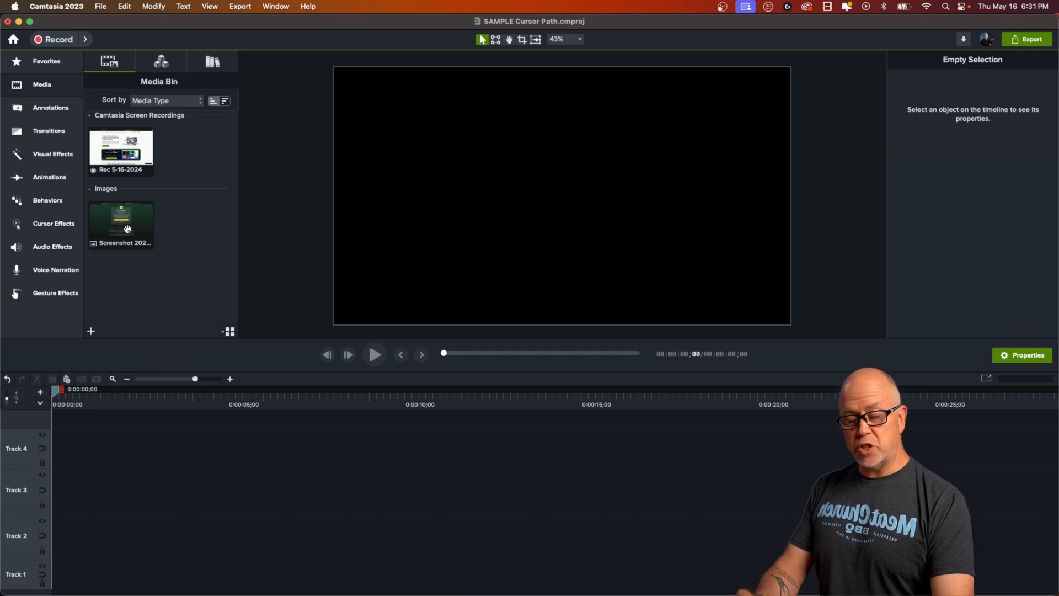
left_click_drag(117, 226, 46, 523)
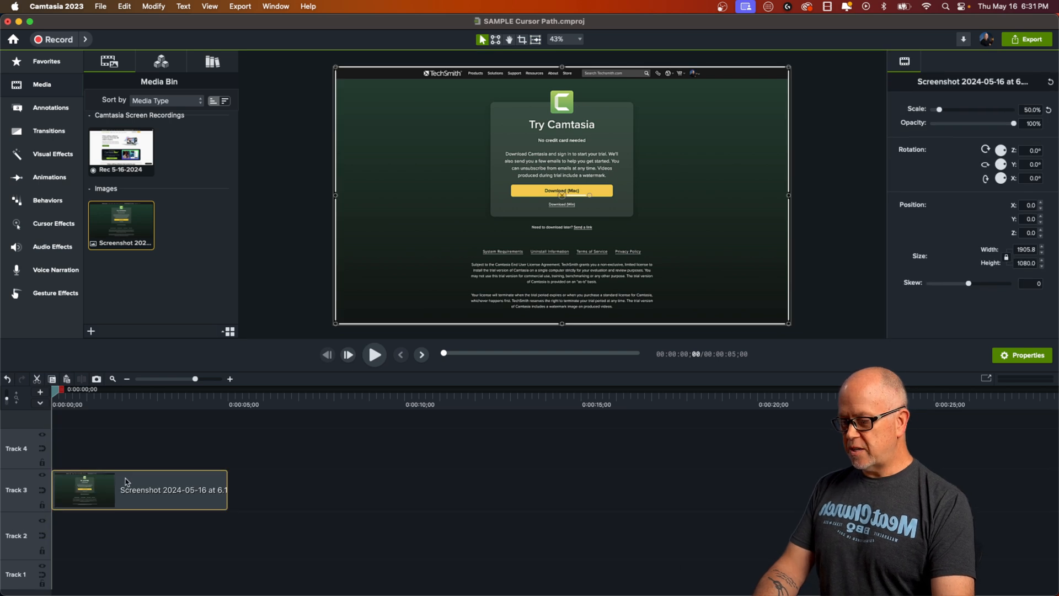
left_click_drag(126, 482, 110, 525)
right_click(22, 494)
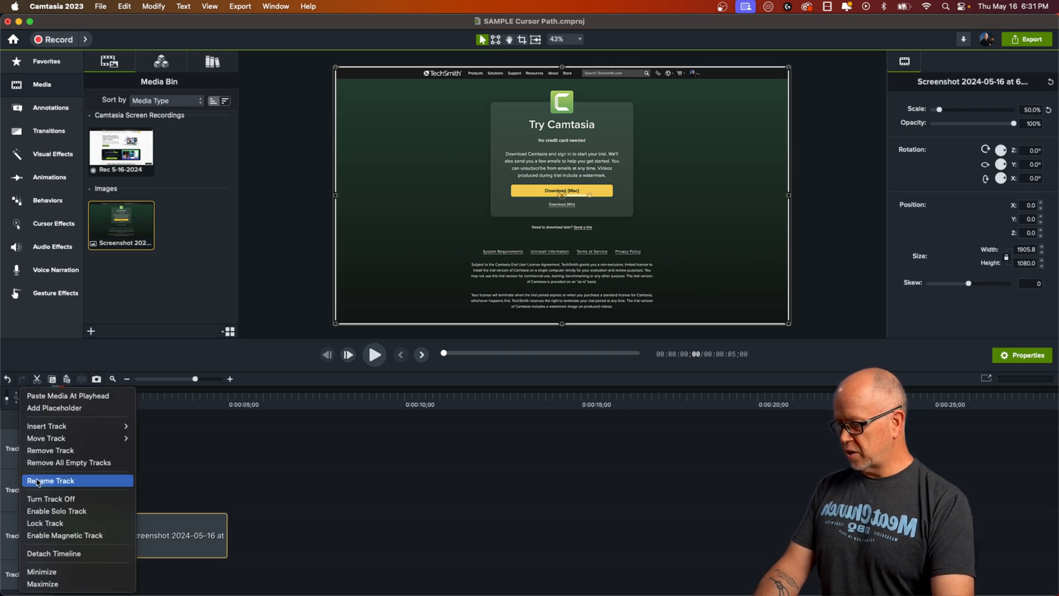
left_click(68, 464)
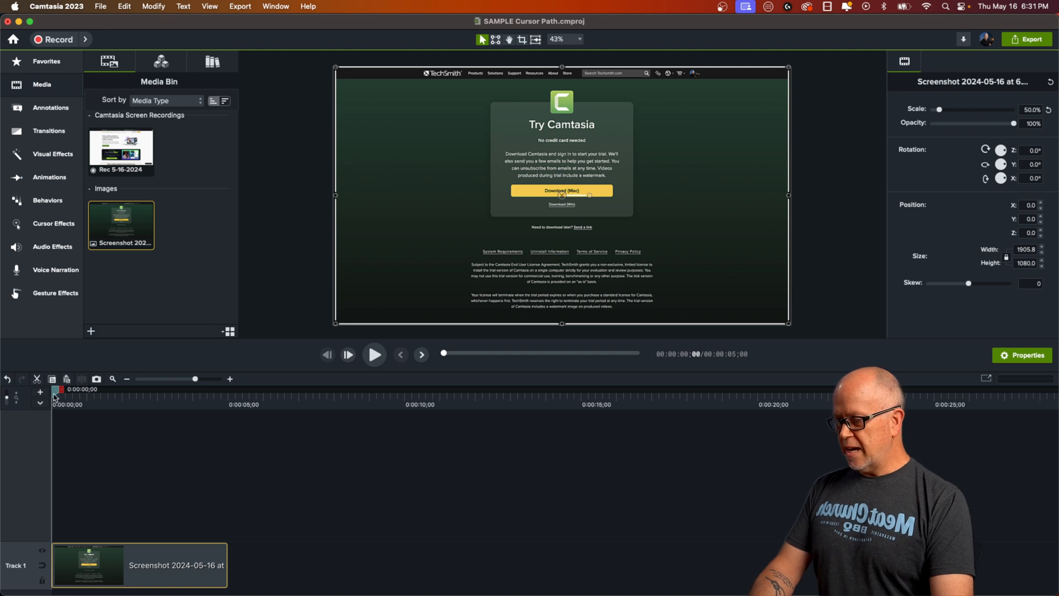
Move the playhead to 0:00:00;22 and extend the screenshot clip's duration to 0:00:10;26.
left_click_drag(55, 396, 77, 396)
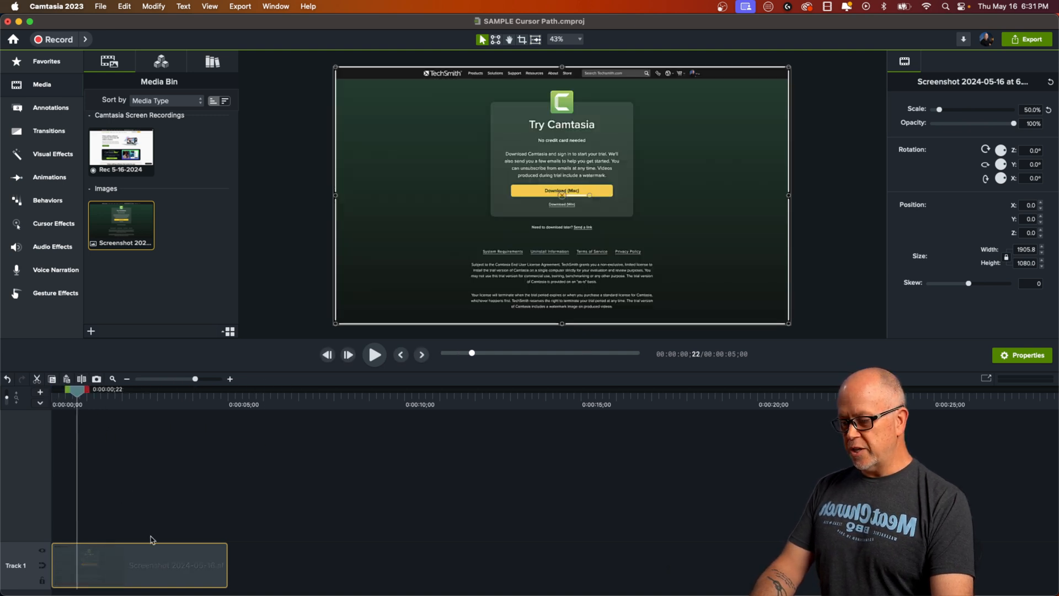
left_click_drag(227, 566, 435, 592)
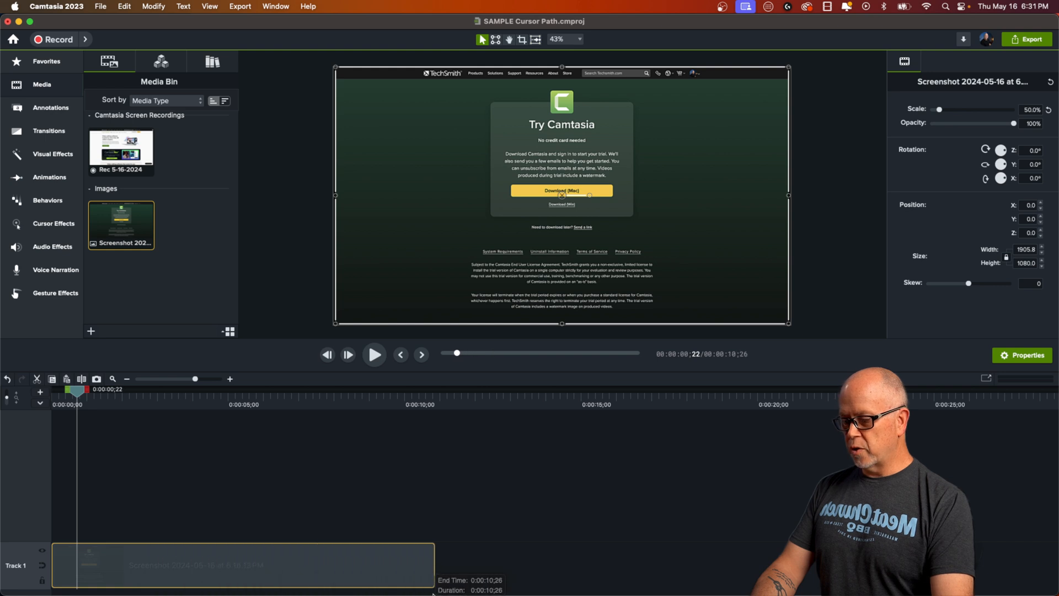
left_click(182, 497)
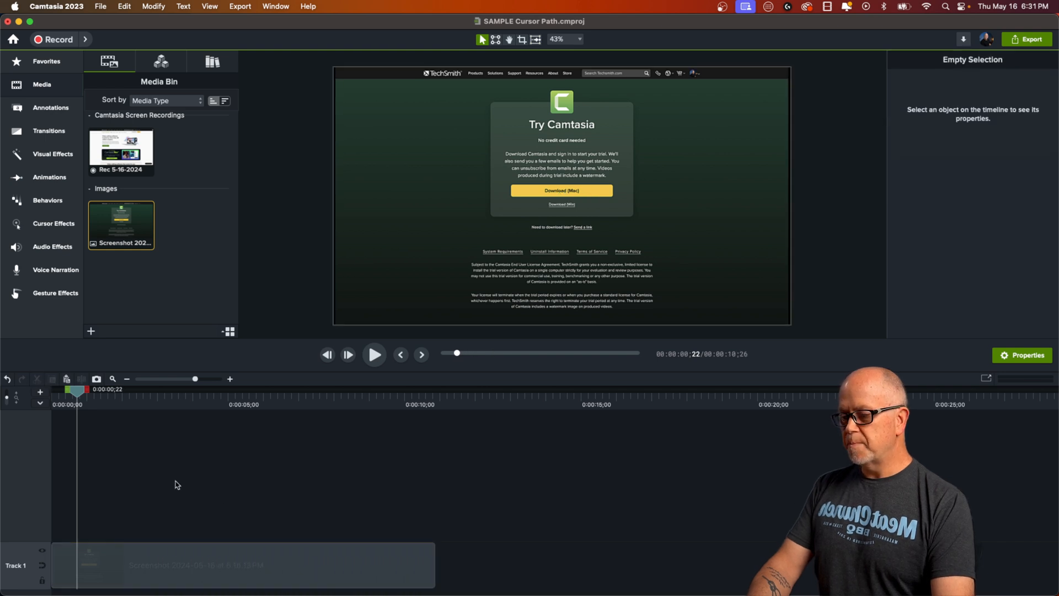
Apply the Cursor Path Creator visual effect to the screenshot clip.
left_click(52, 155)
left_click_drag(135, 195, 200, 550)
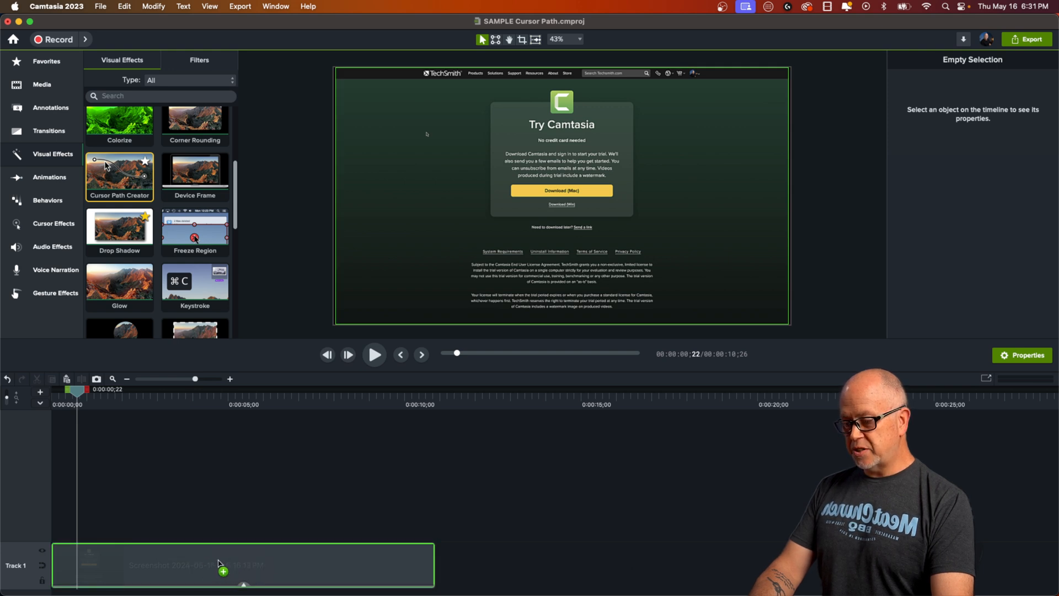
left_click_drag(219, 564, 529, 177)
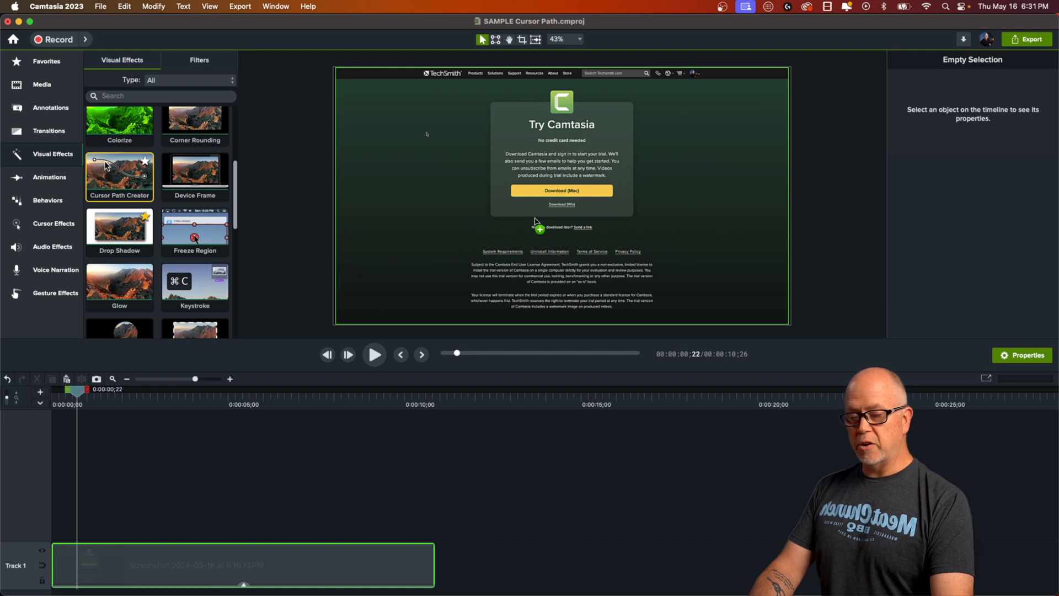
left_click_drag(535, 222, 535, 222)
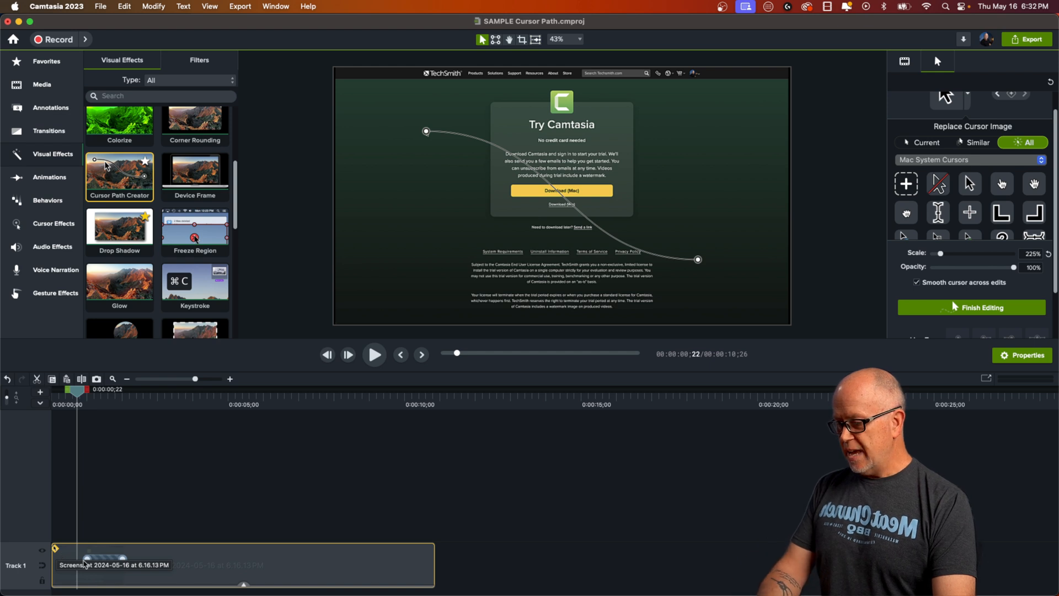
Select both points of the cursor path, set the playhead to 0:00:01;14, and shift the whole path slightly upward on the canvas.
left_click(110, 559)
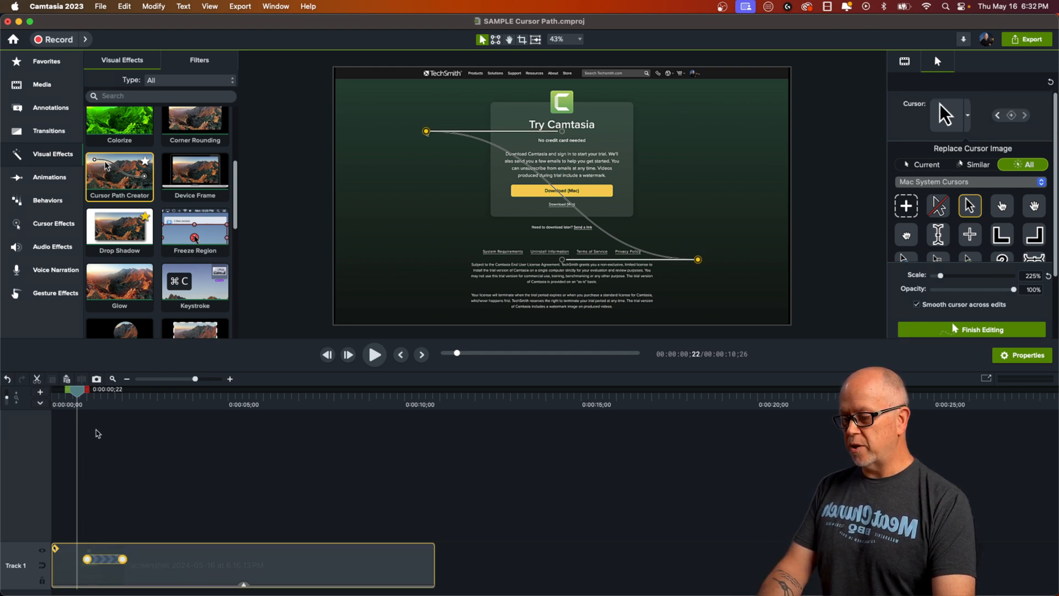
left_click_drag(78, 401, 105, 428)
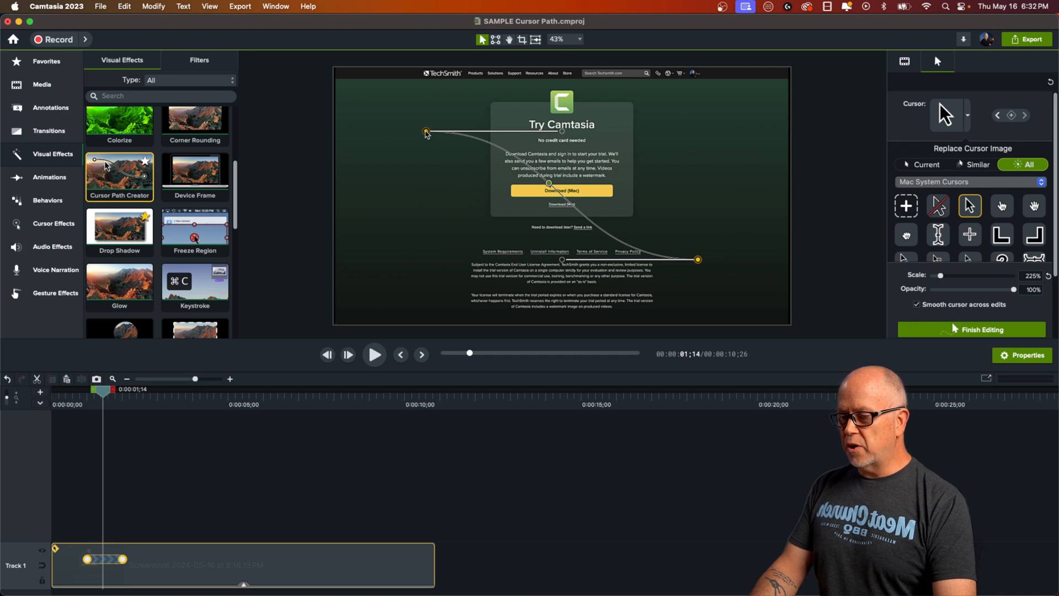
mouse_move(424, 136)
left_mouse_down()
mouse_move(416, 189)
mouse_move(441, 125)
mouse_move(473, 130)
mouse_move(447, 126)
mouse_move(436, 108)
mouse_move(411, 119)
mouse_move(413, 133)
mouse_move(432, 134)
mouse_move(426, 125)
left_mouse_up()
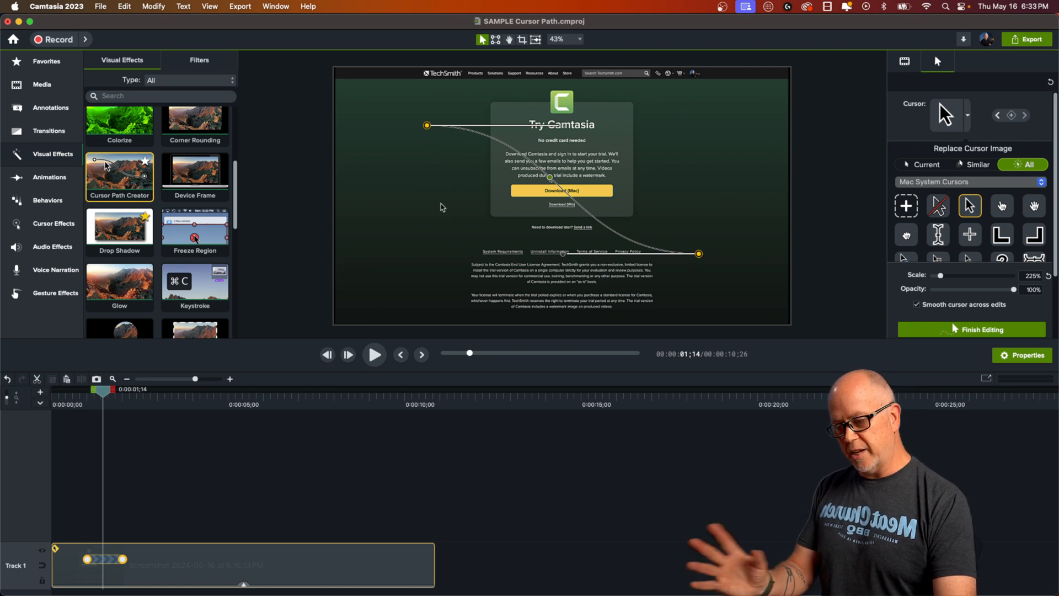
left_click(446, 190)
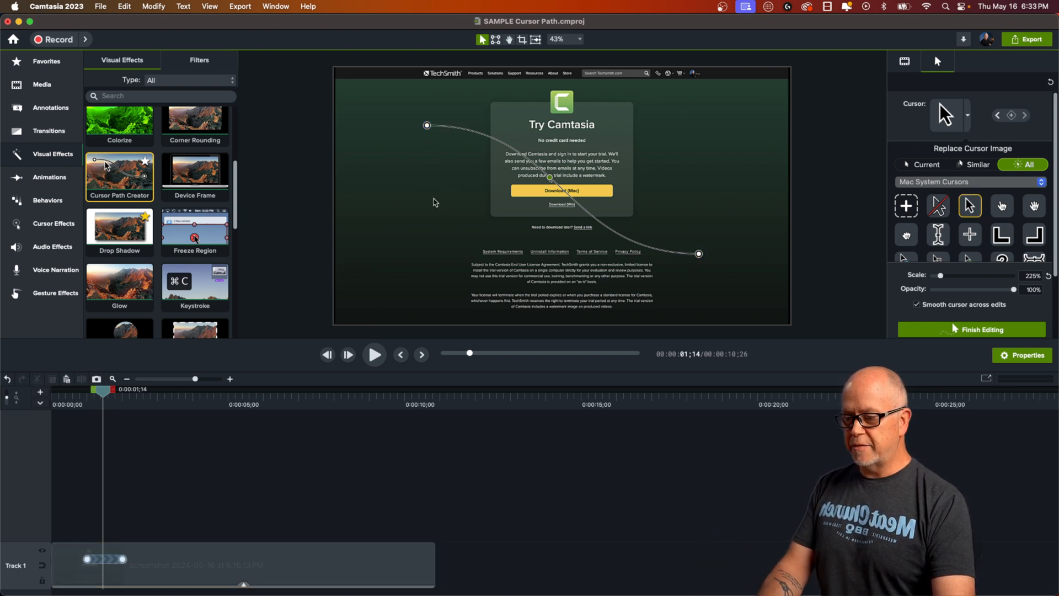
Move the cursor path's start point toward the canvas's upper-left corner and its end point onto the Download (Mac) button.
left_click(427, 126)
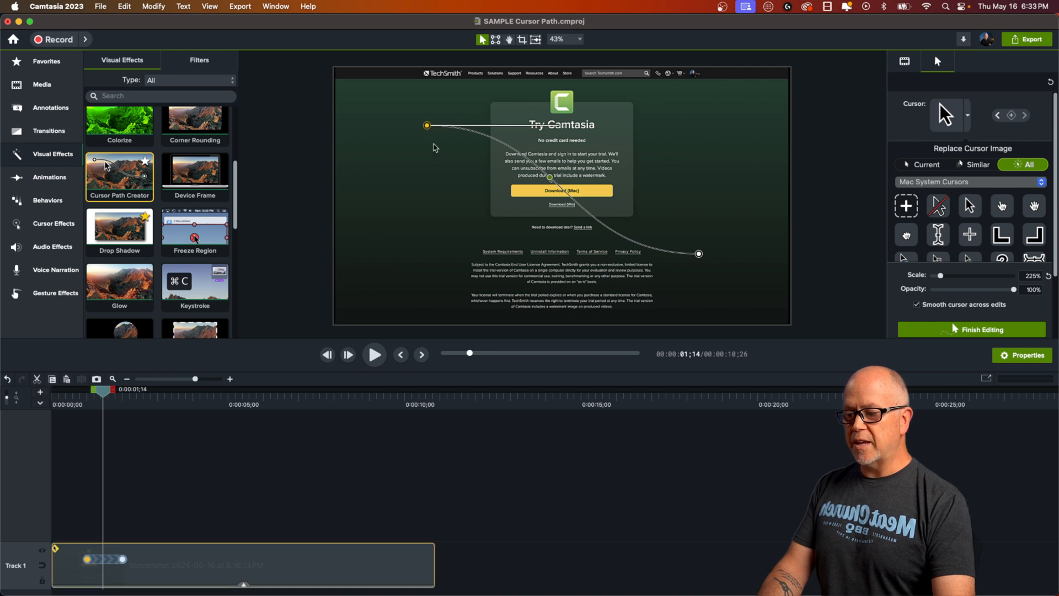
left_click_drag(427, 126, 372, 114)
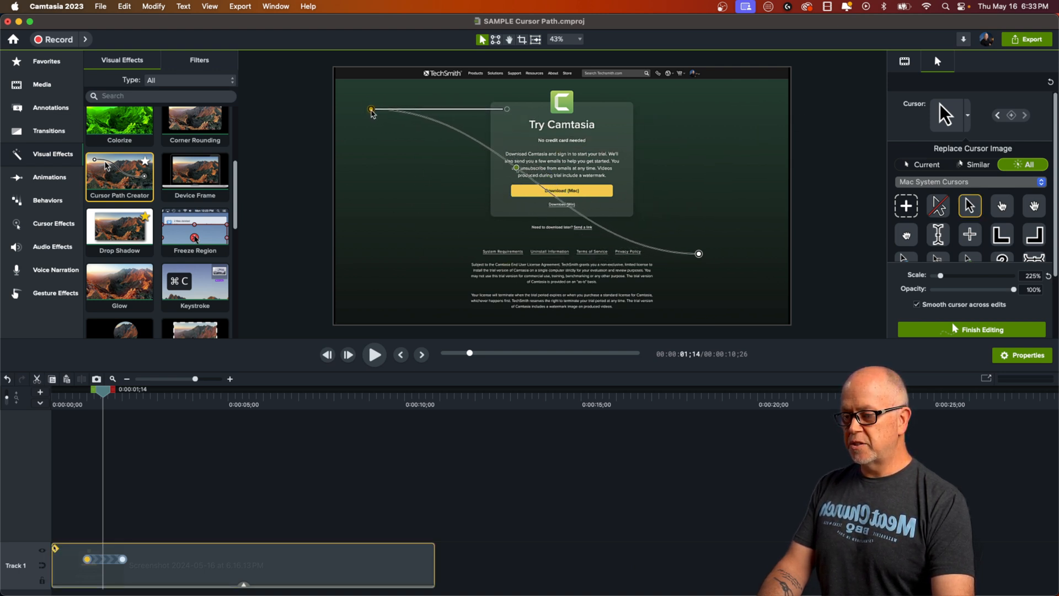
left_click(698, 255)
left_click_drag(699, 258, 560, 193)
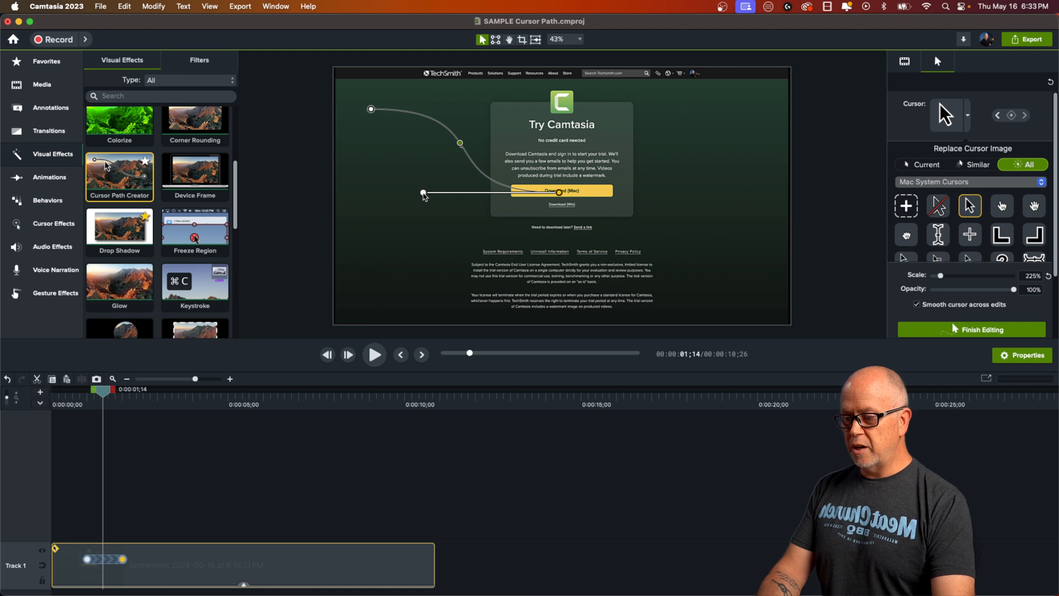
Reshape the cursor path with the curve handles, aiming the start point's handle straight down and the end point's handle down and left.
left_click_drag(424, 196, 480, 198)
left_click_drag(463, 197, 547, 196)
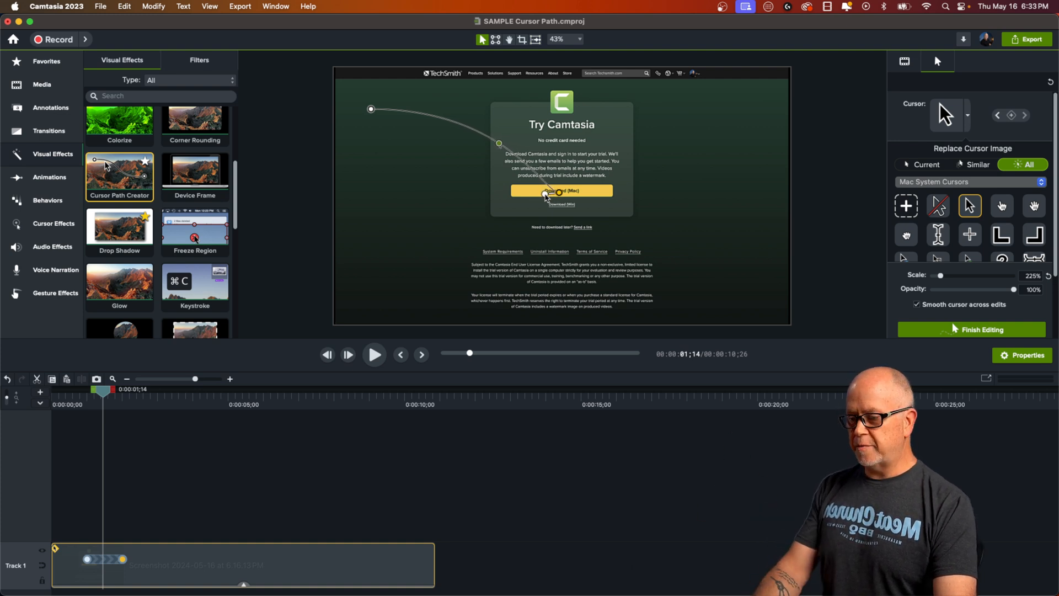
left_click_drag(550, 195, 453, 267)
left_click(371, 108)
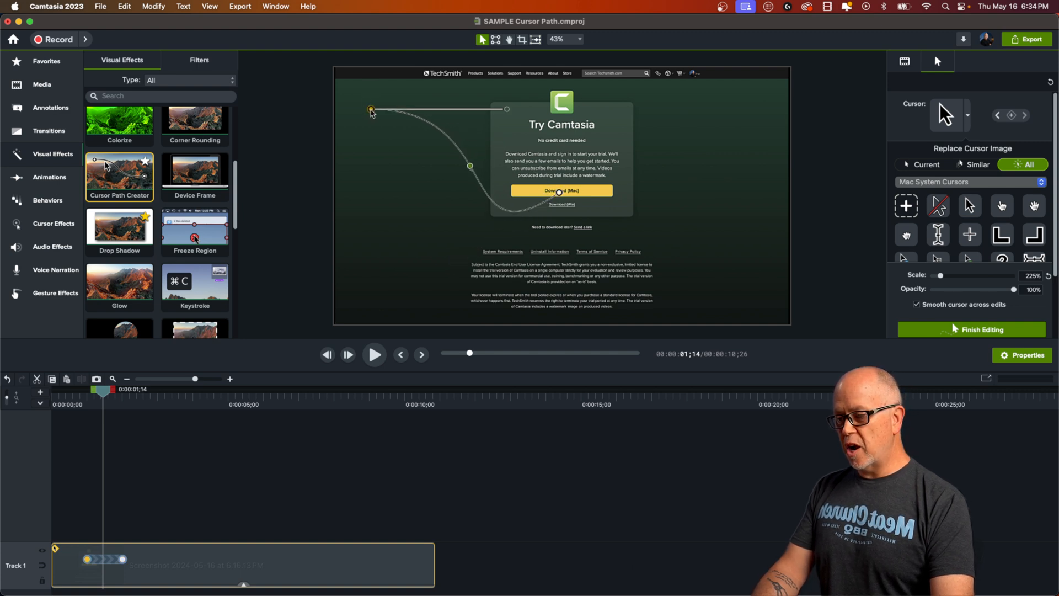
left_click_drag(506, 108, 371, 172)
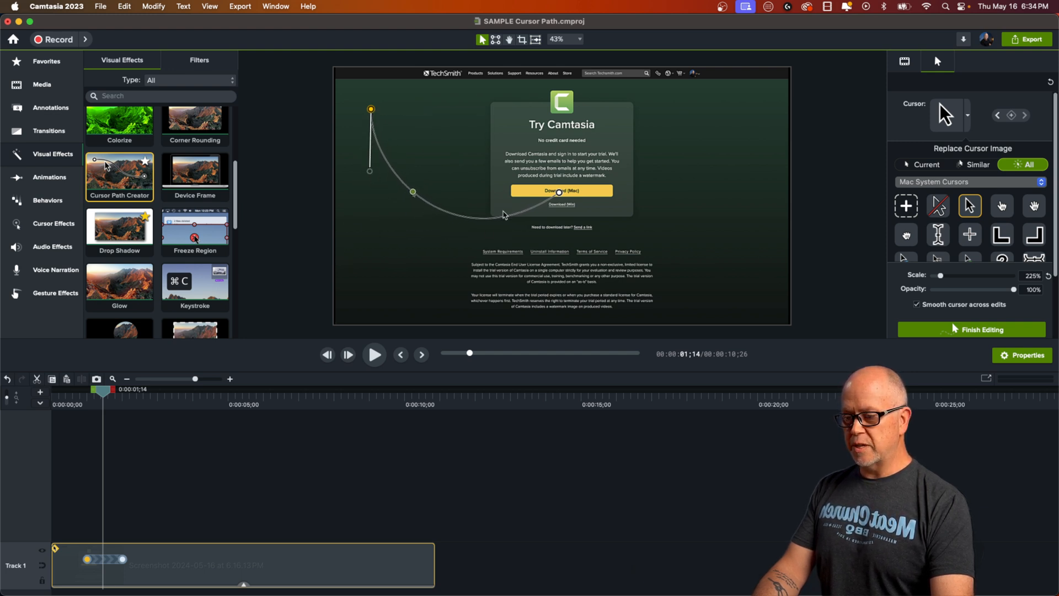
left_click_drag(560, 193, 473, 233)
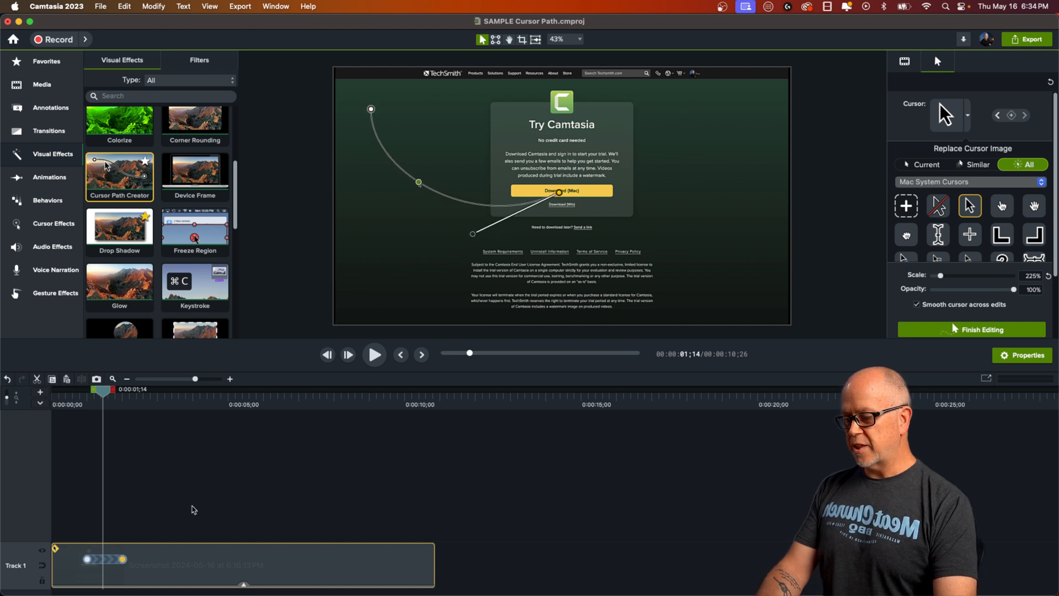
Preview the cursor movement along the path, playing from 0:00:00;19 until just past the path's end.
left_click(81, 403)
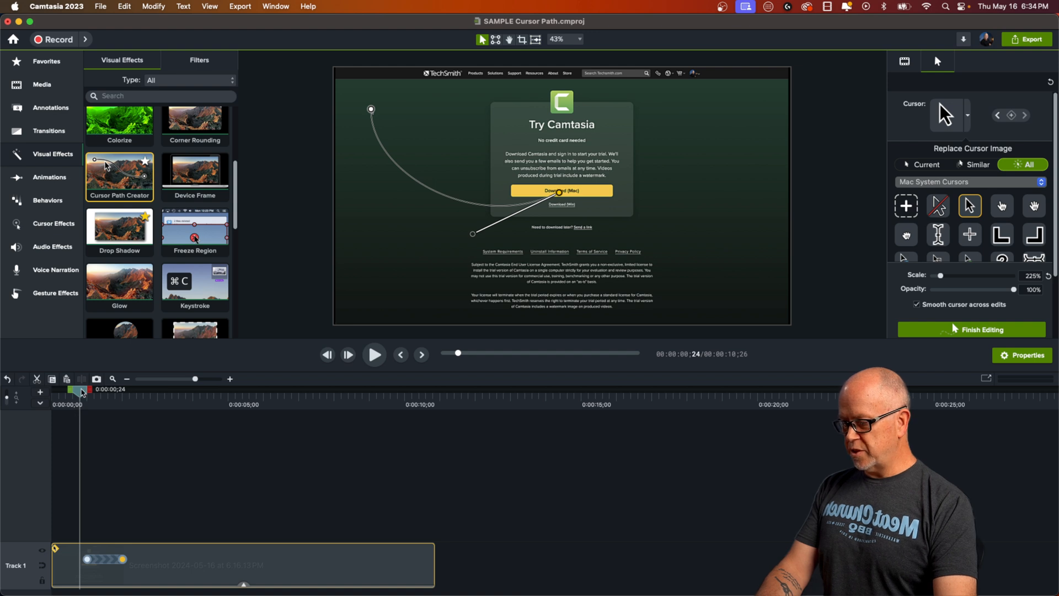
left_click_drag(82, 392, 74, 393)
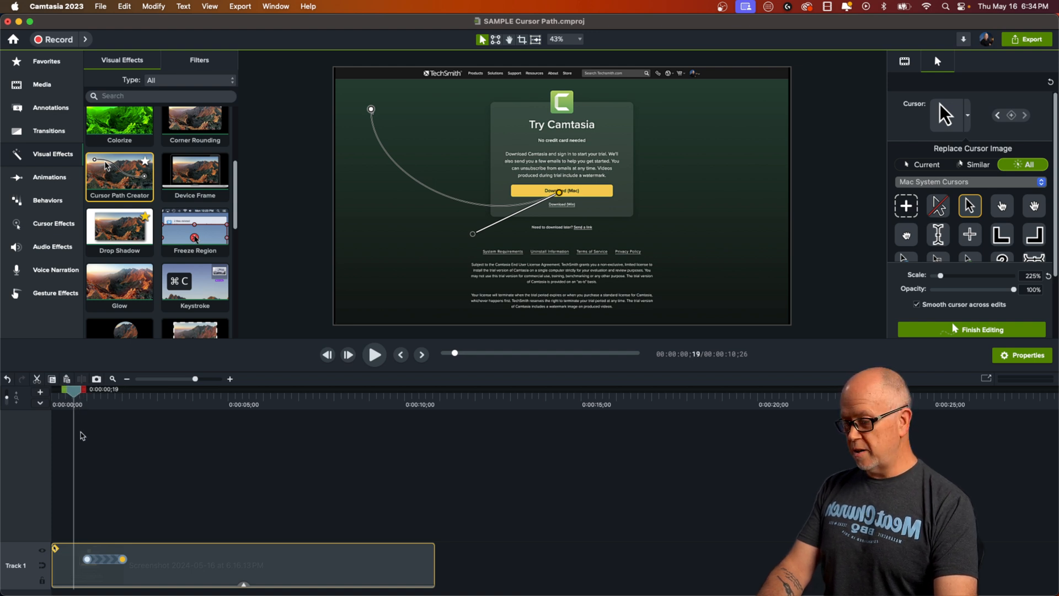
key("space")
key("space")
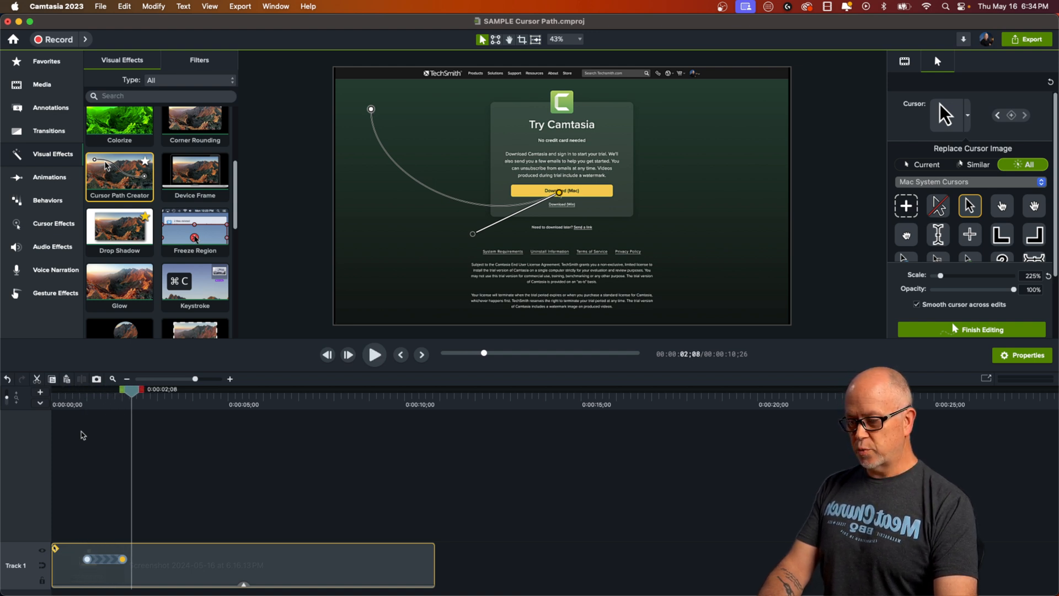
Select both points of the cursor path and enlarge the cursor to a scale of 1523%.
left_click(107, 484)
left_click(109, 558)
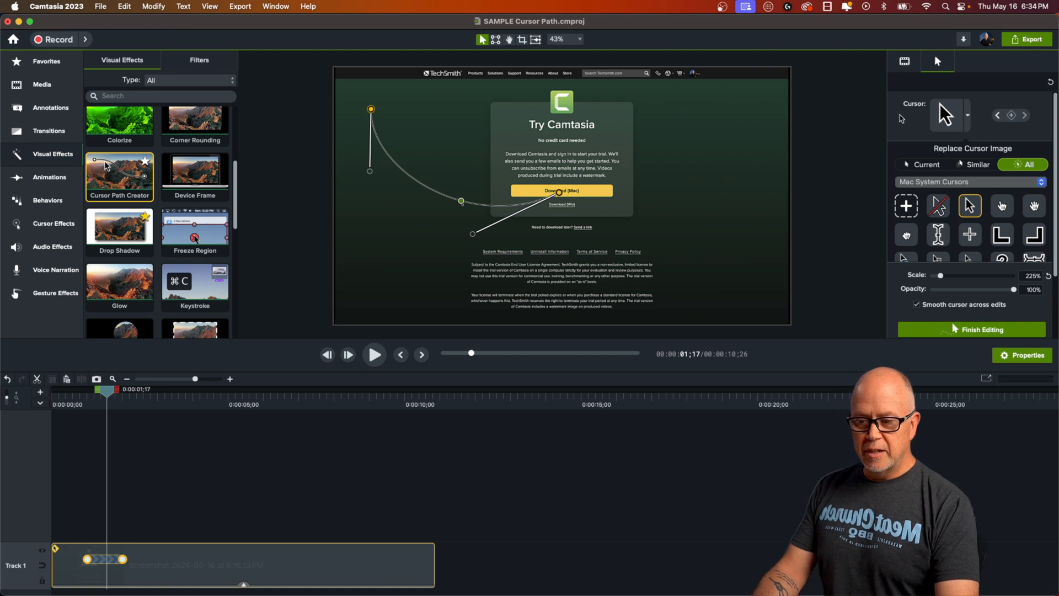
left_click(968, 117)
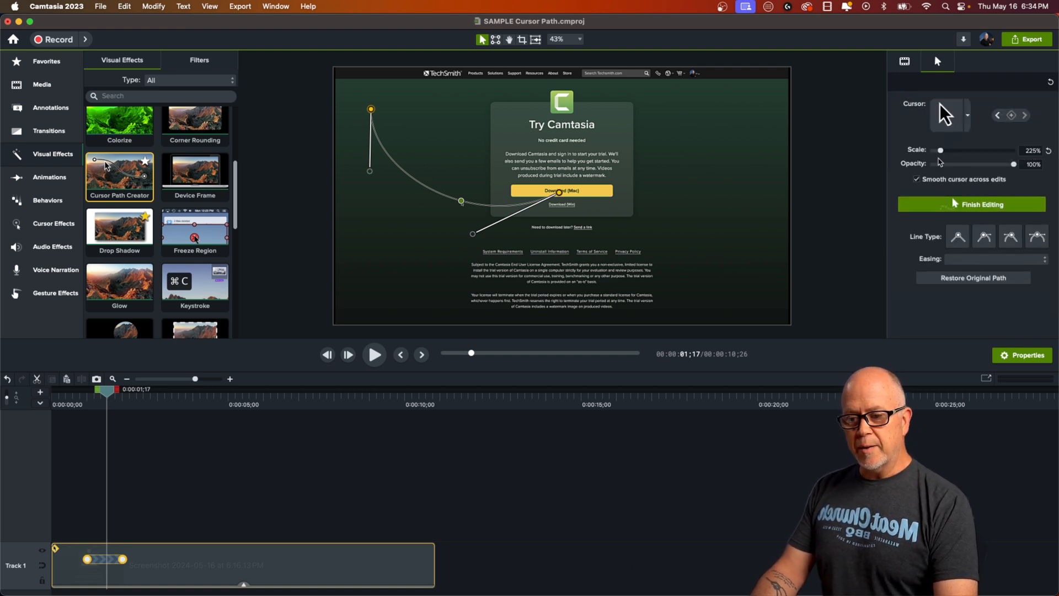
left_click_drag(940, 154, 994, 161)
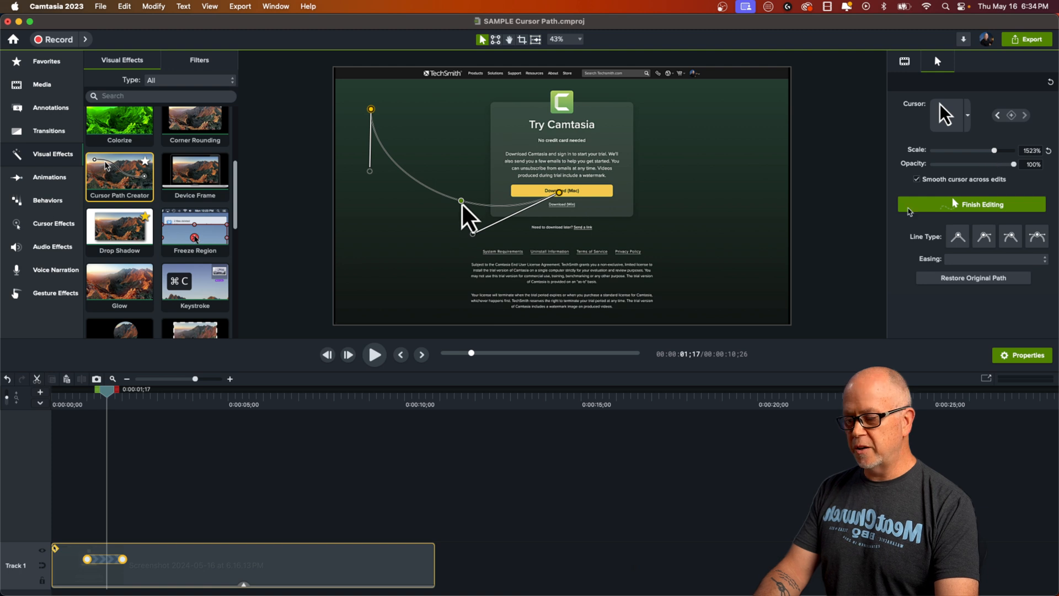
Play the enlarged cursor's movement from near the path's start until past its end, and set the cursor opacity to 100%.
left_click(88, 398)
key("space")
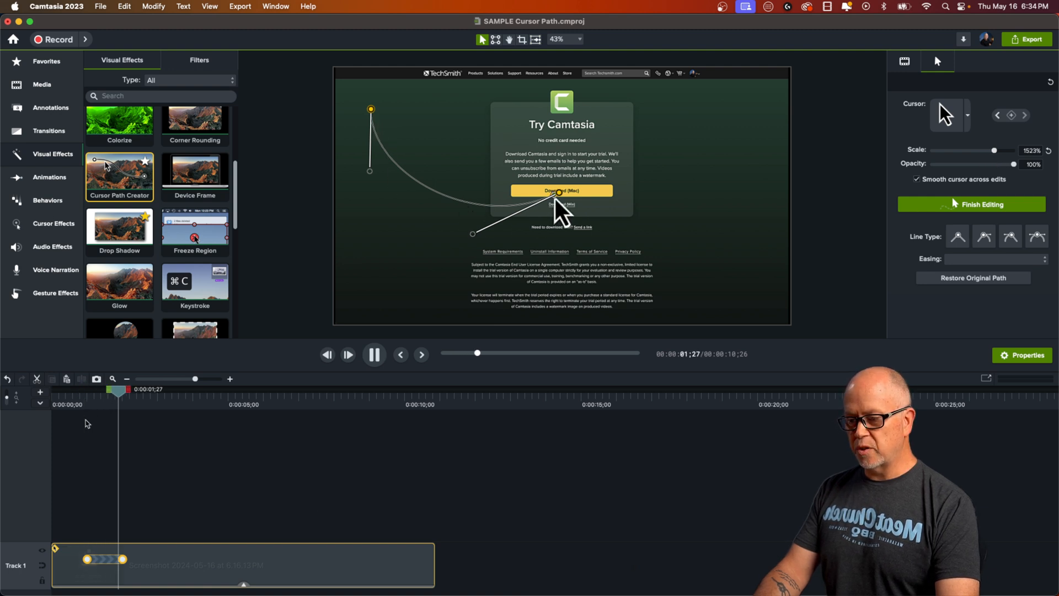
key("space")
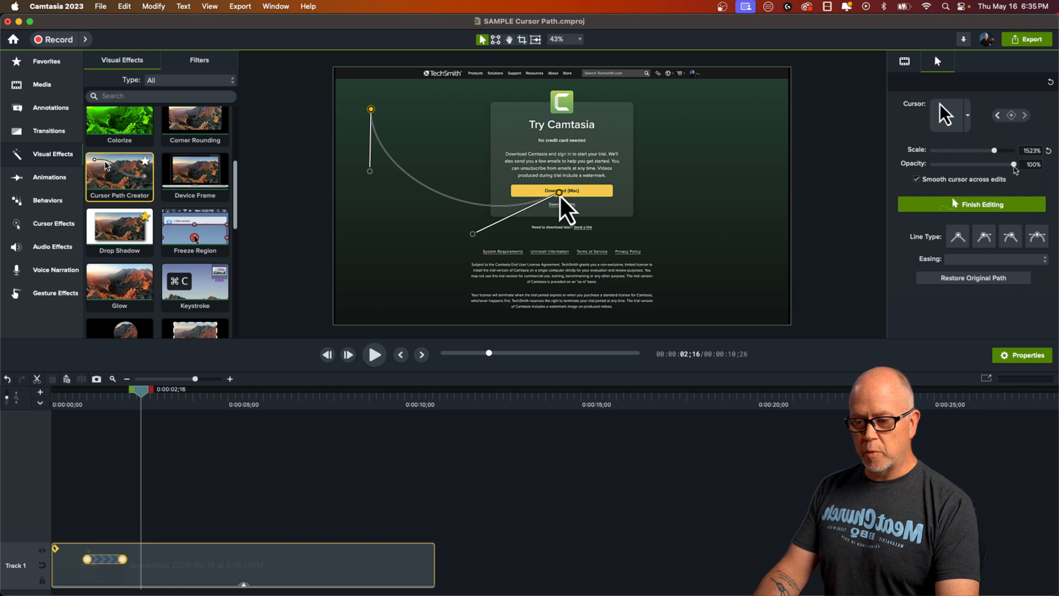
mouse_move(1013, 166)
left_mouse_down()
mouse_move(941, 165)
mouse_move(1034, 167)
left_mouse_up()
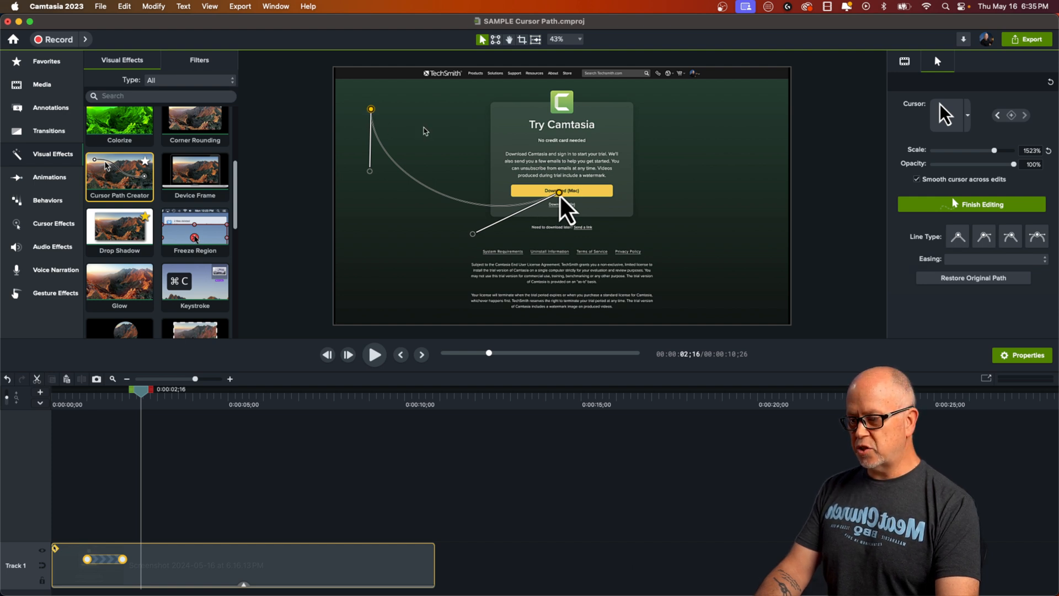
Try converting only the path's start point to the straight, angled line type, preview the movement, and undo the conversion.
key("Escape")
left_click(371, 111)
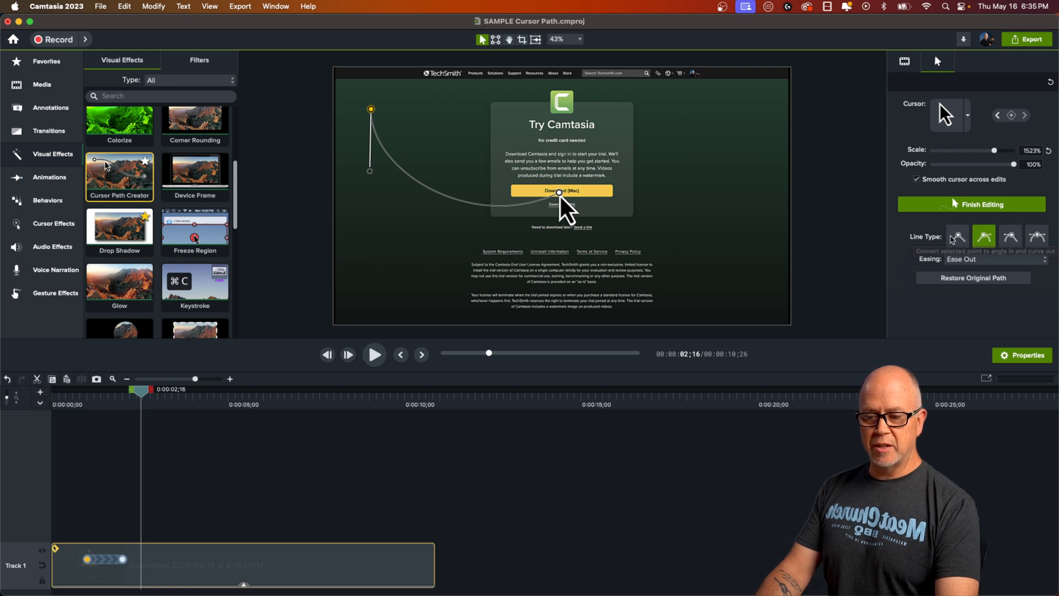
left_click(958, 237)
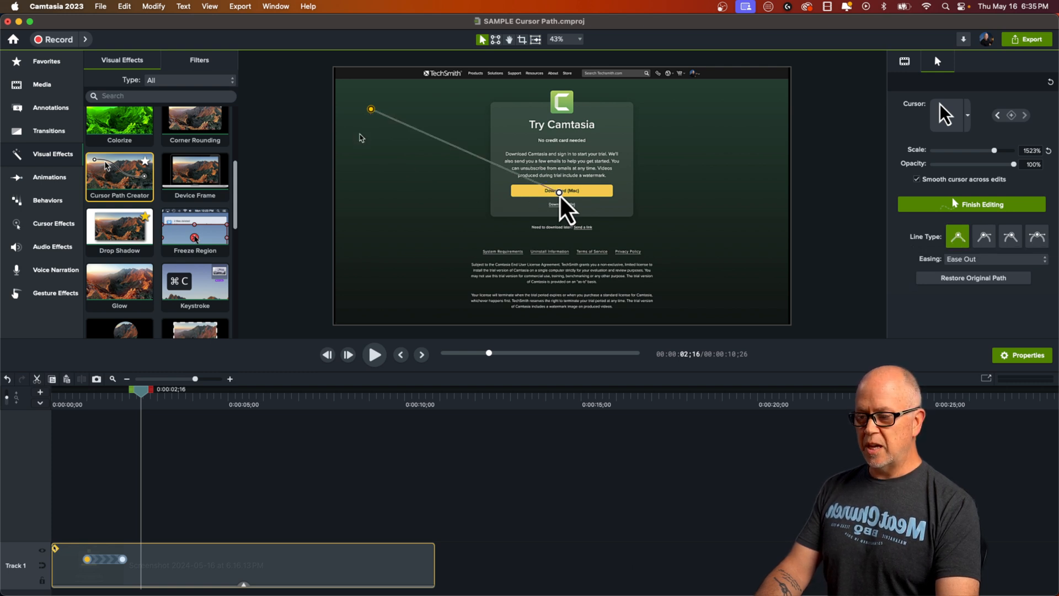
left_click(85, 406)
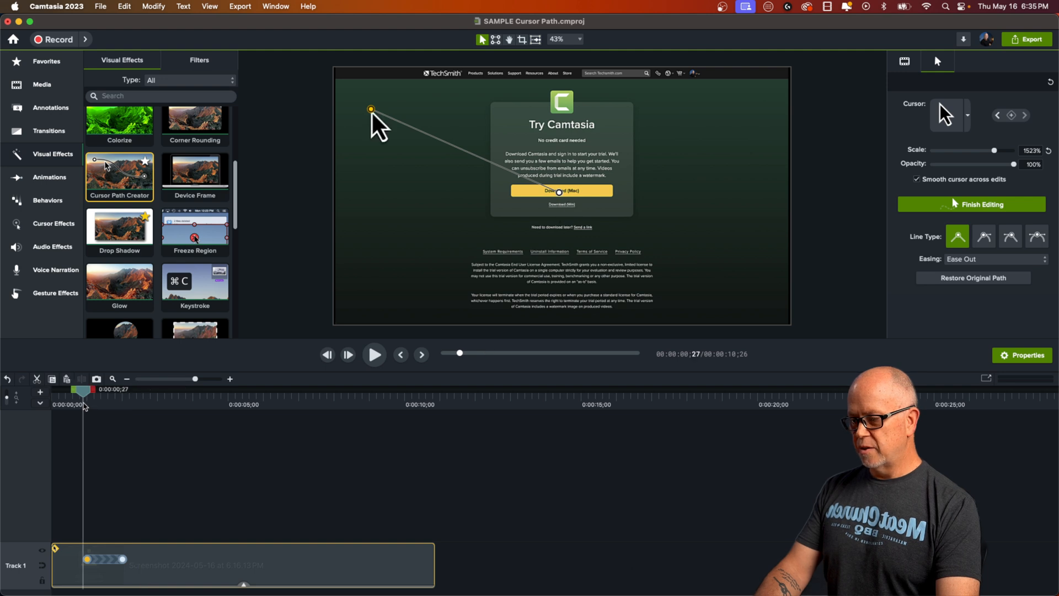
key("space")
key("space")
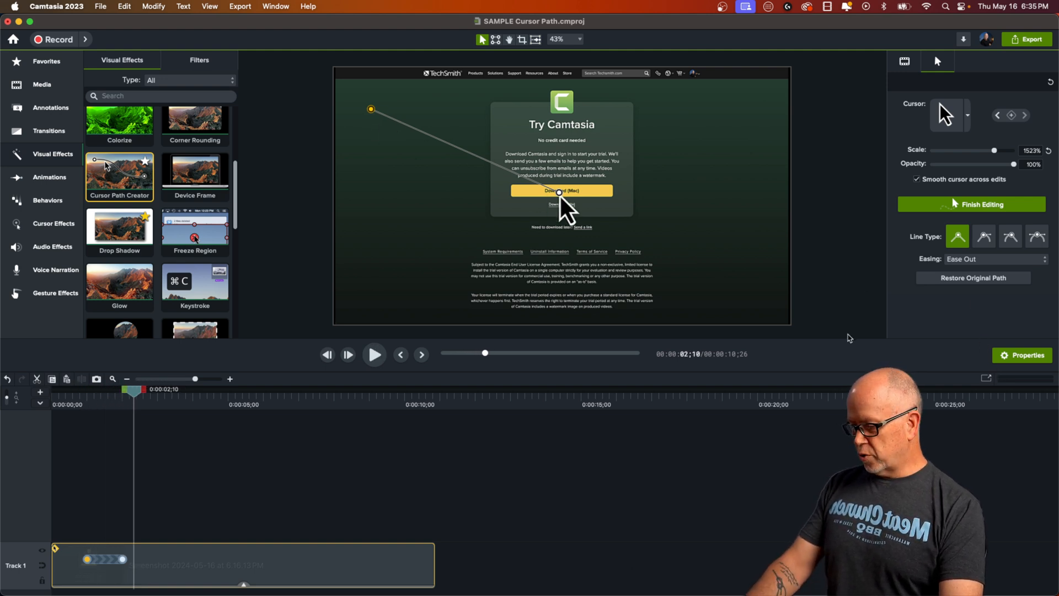
key("super+z")
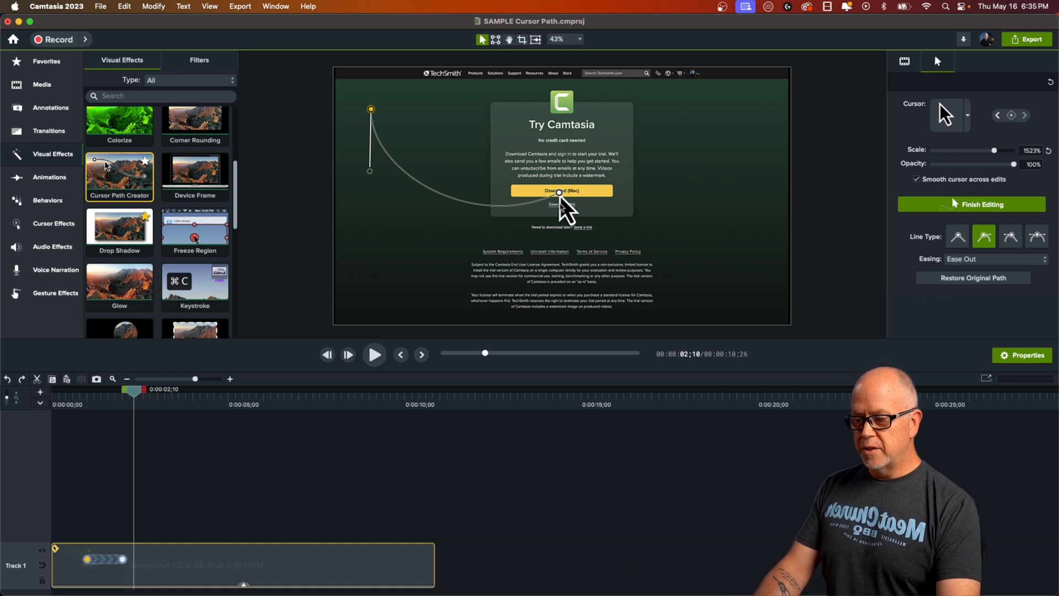
Check the path's end point, and set the start point's easing to Ease None.
left_click(560, 194)
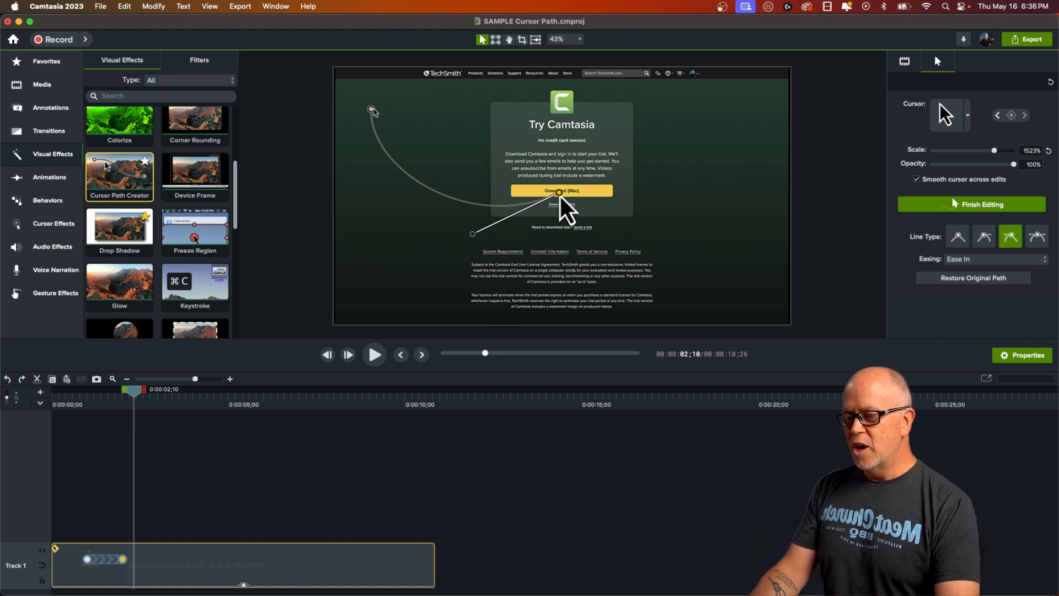
left_click(372, 110)
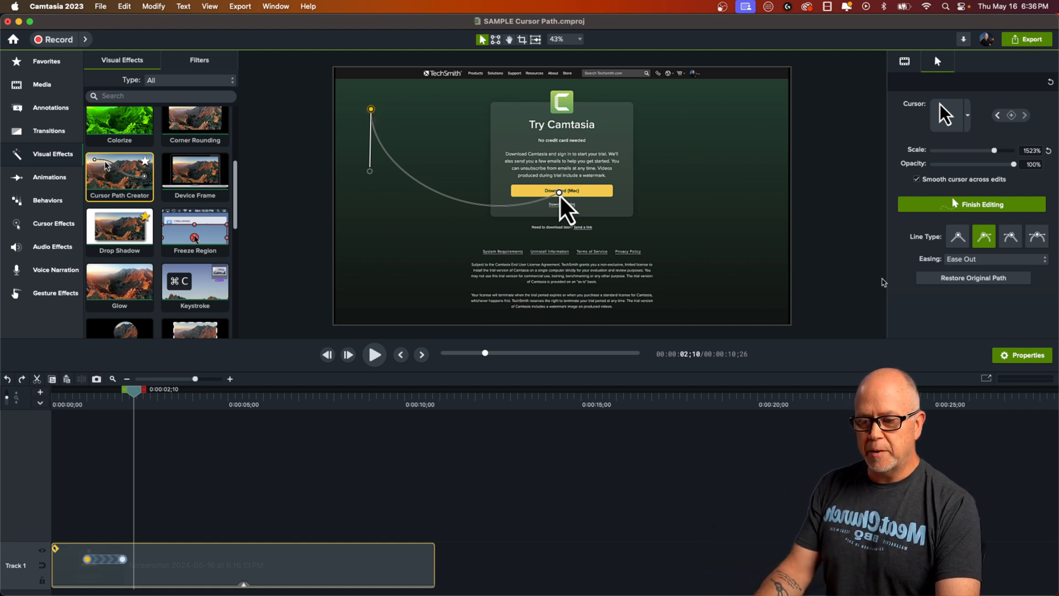
left_click(974, 261)
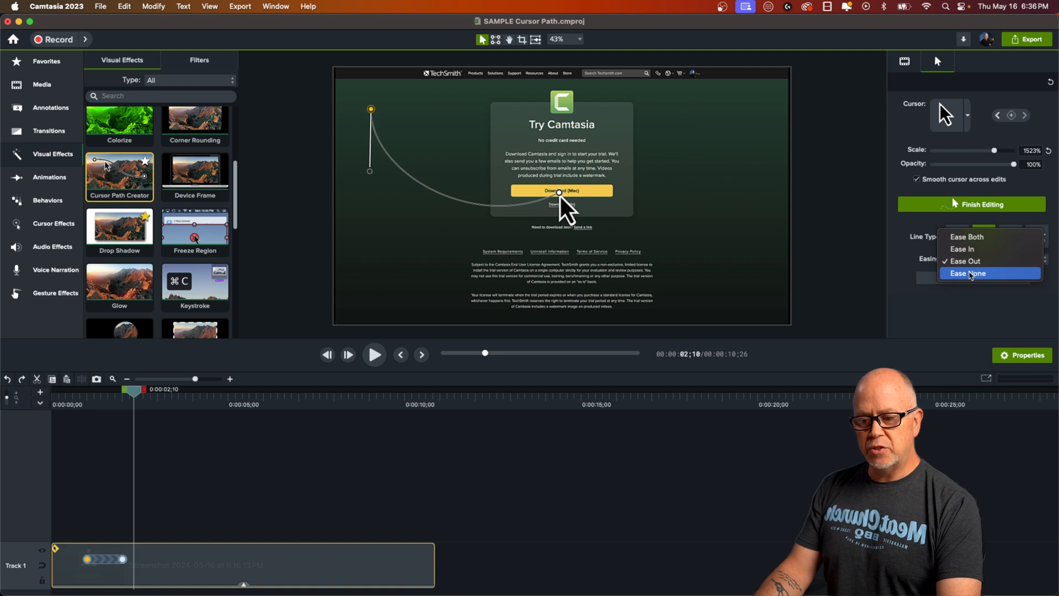
left_click(970, 274)
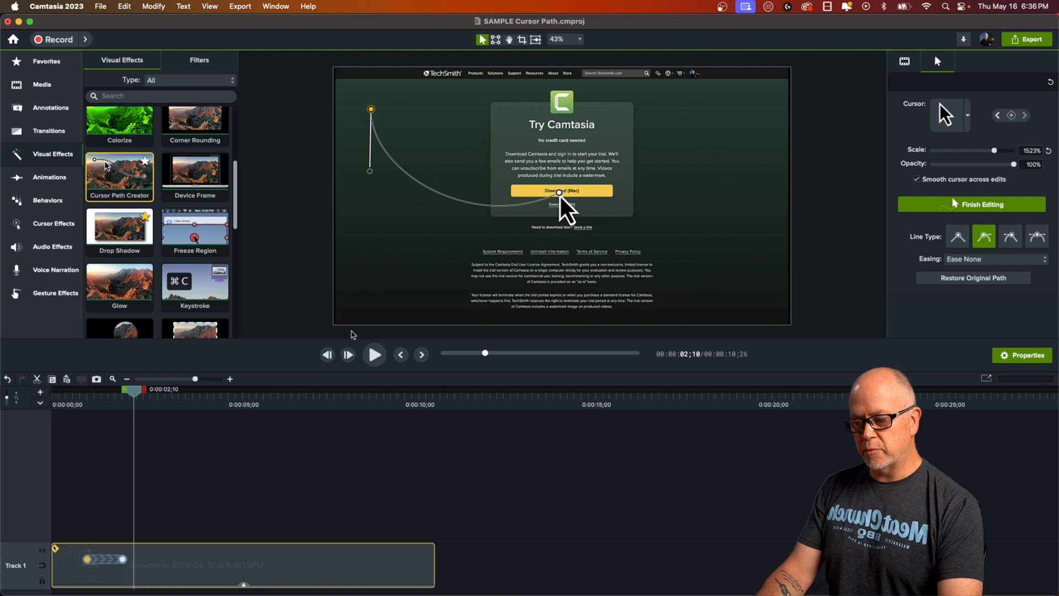
Preview the cursor's departure from the start point twice, playing from about 0:00:00;24, and stop the second playback partway along the path.
left_click(80, 402)
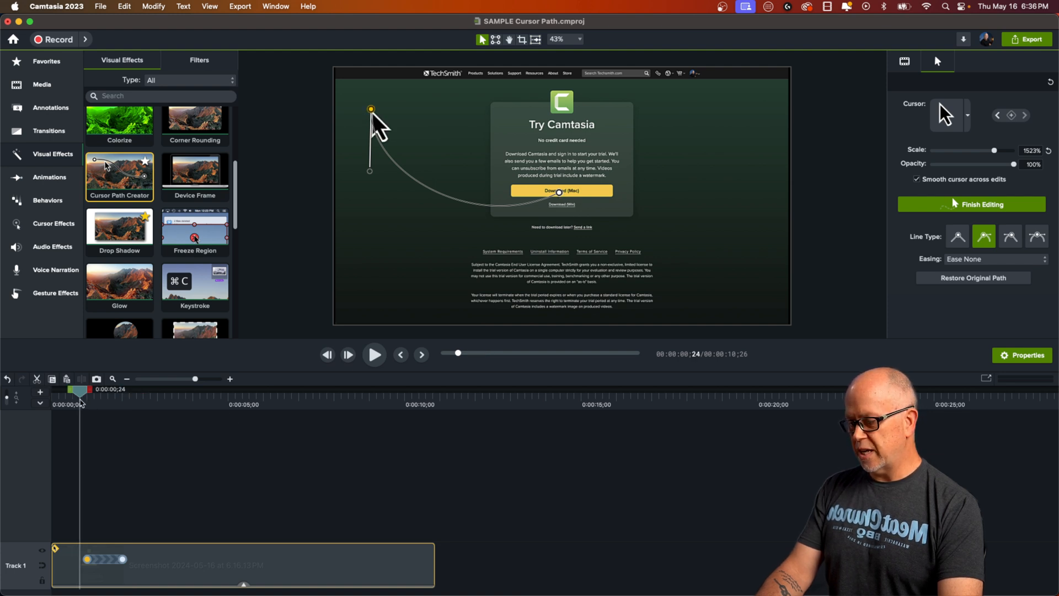
key("space")
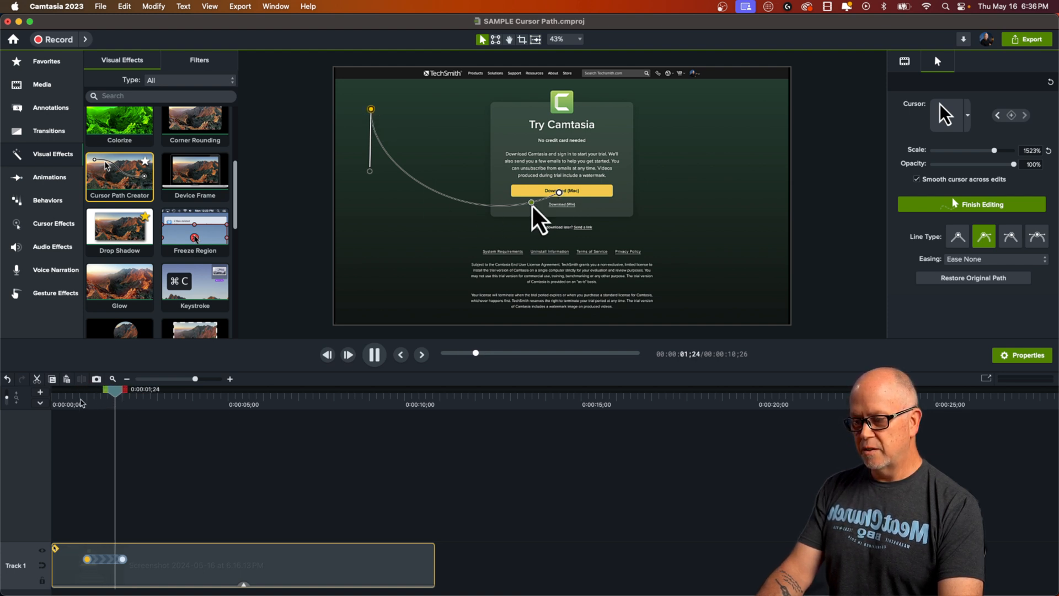
key("space")
left_click_drag(126, 390, 79, 399)
key("space")
key("space")
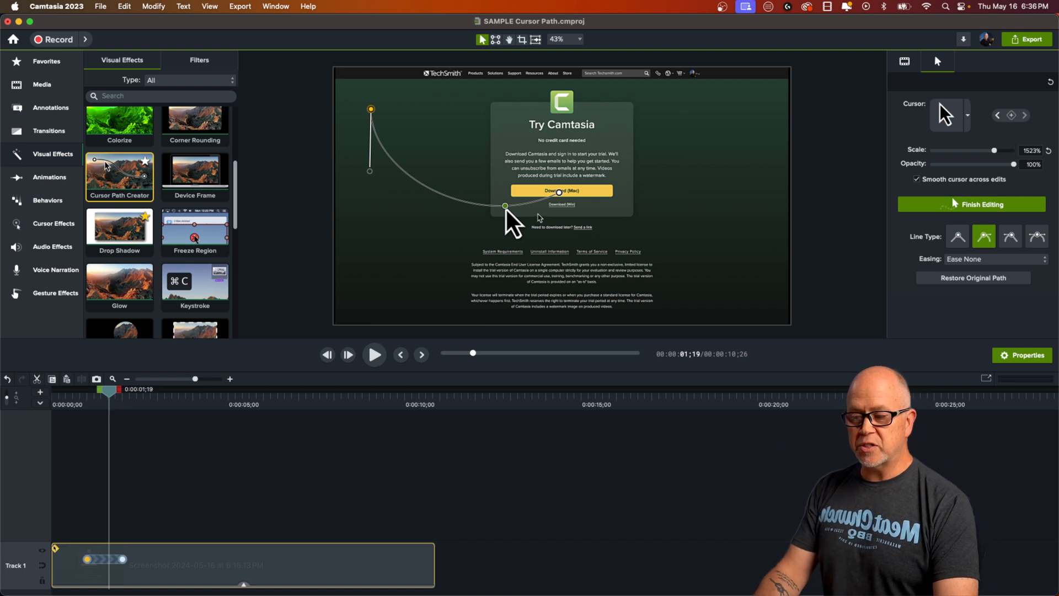
Try Ease None on the path's end point, preview the cursor movement, and undo that easing change.
left_click(1010, 236)
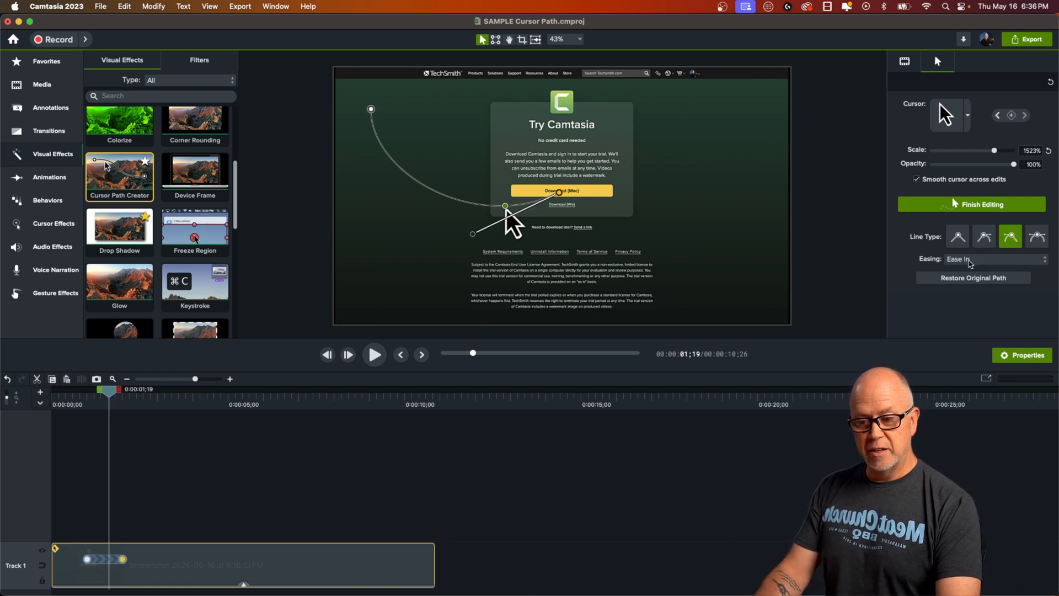
left_click(970, 263)
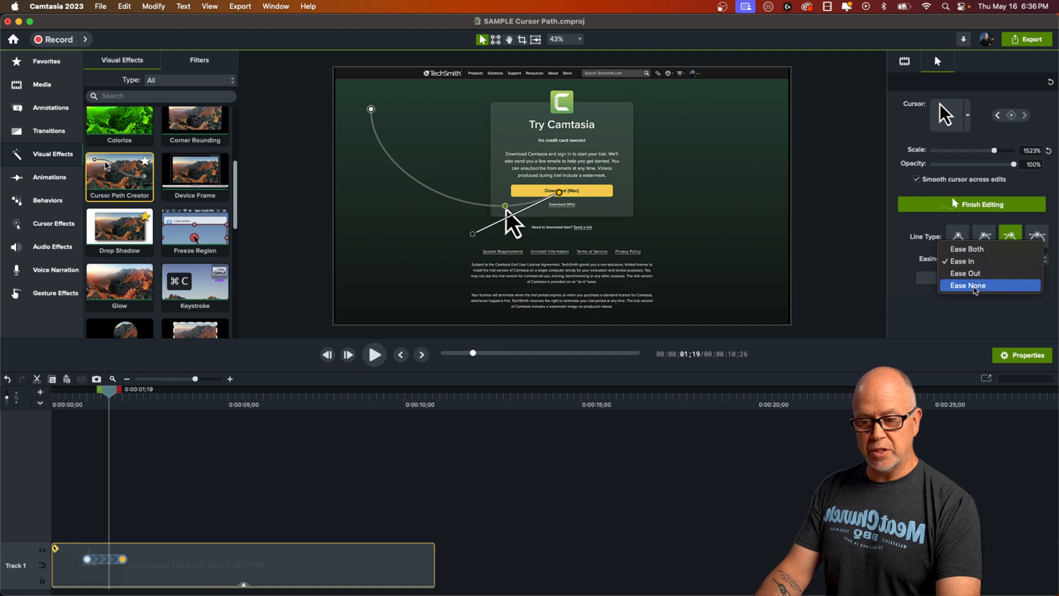
left_click(973, 286)
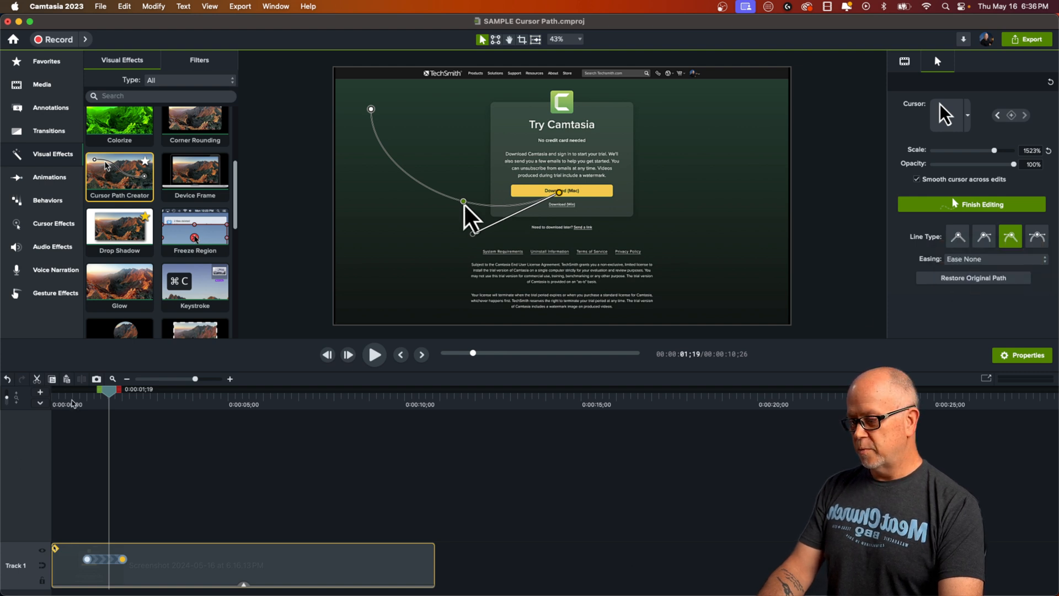
left_click(73, 403)
key("space")
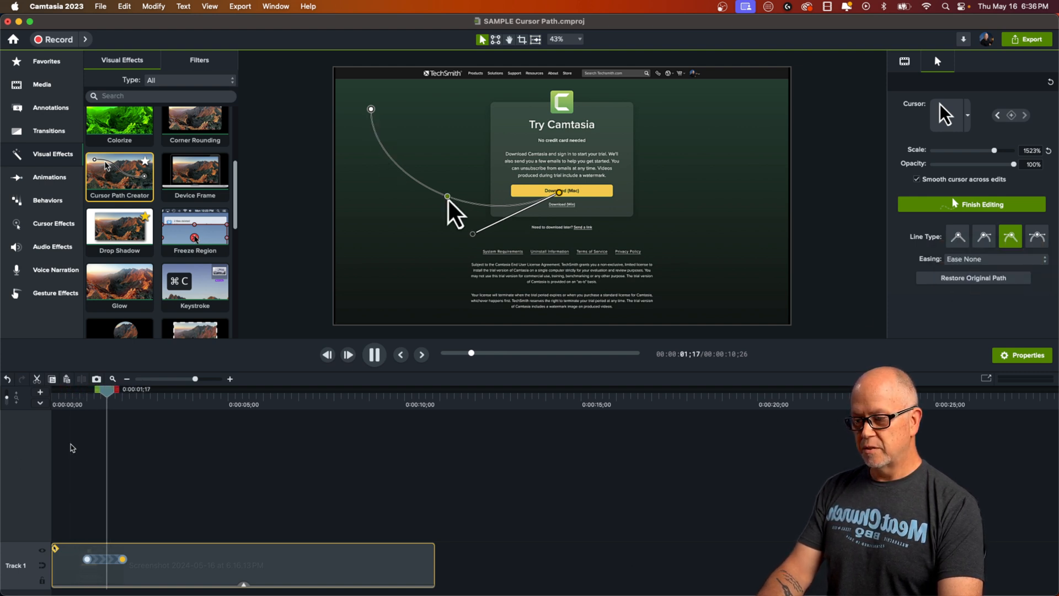
key("space")
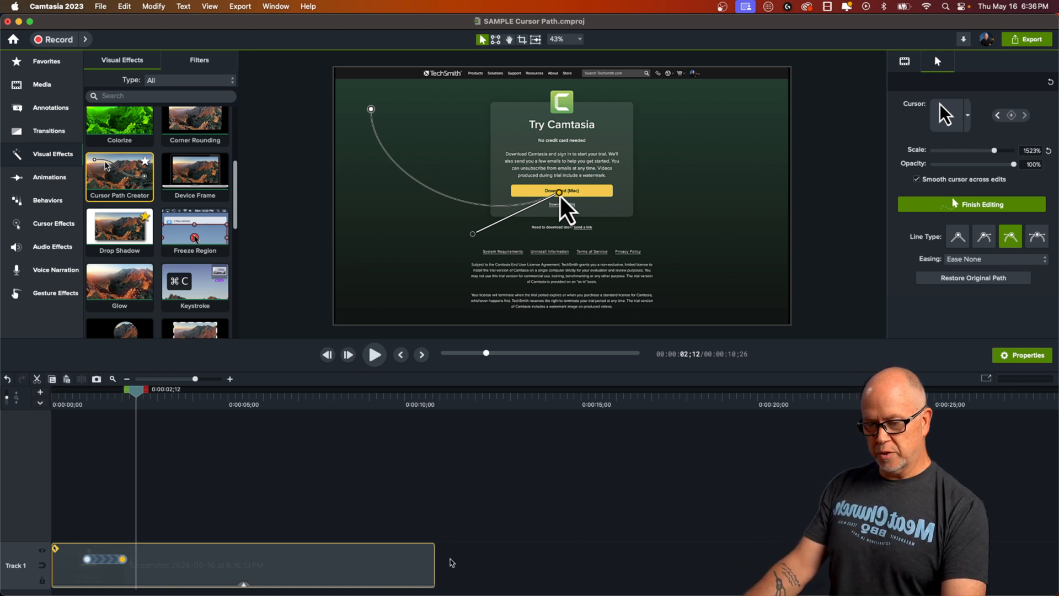
key("super+z")
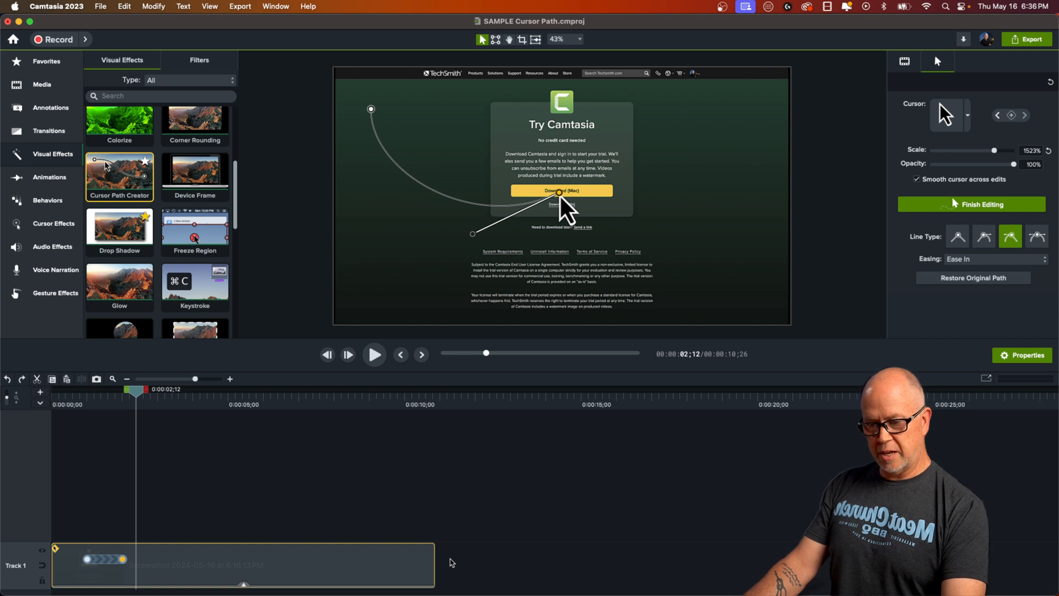
Preview the cursor movement with Ease In on the end point, playing from 0:00:00;20 until past the path's end.
left_click(76, 407)
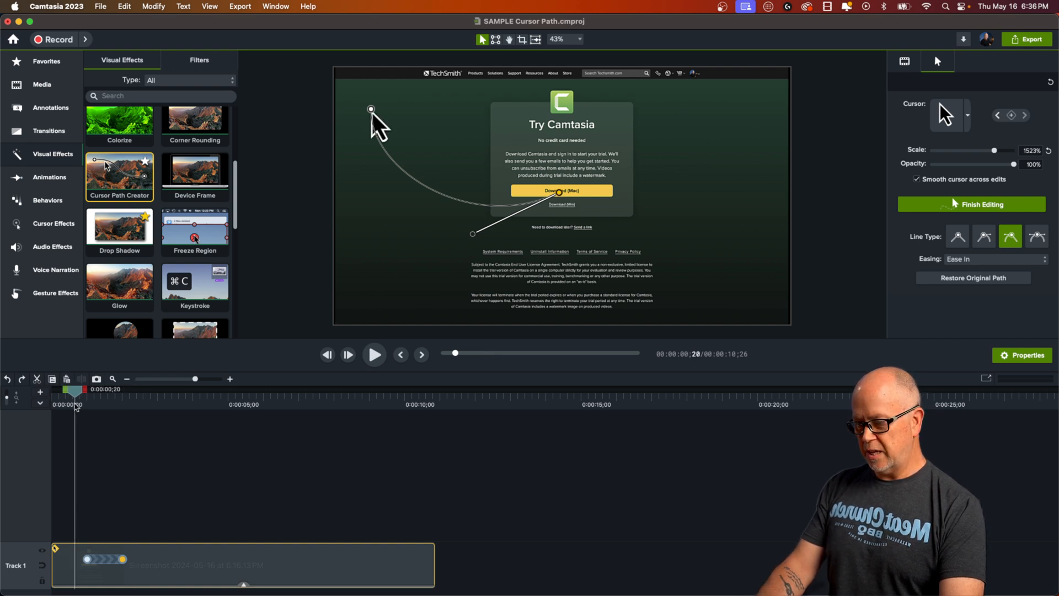
key("space")
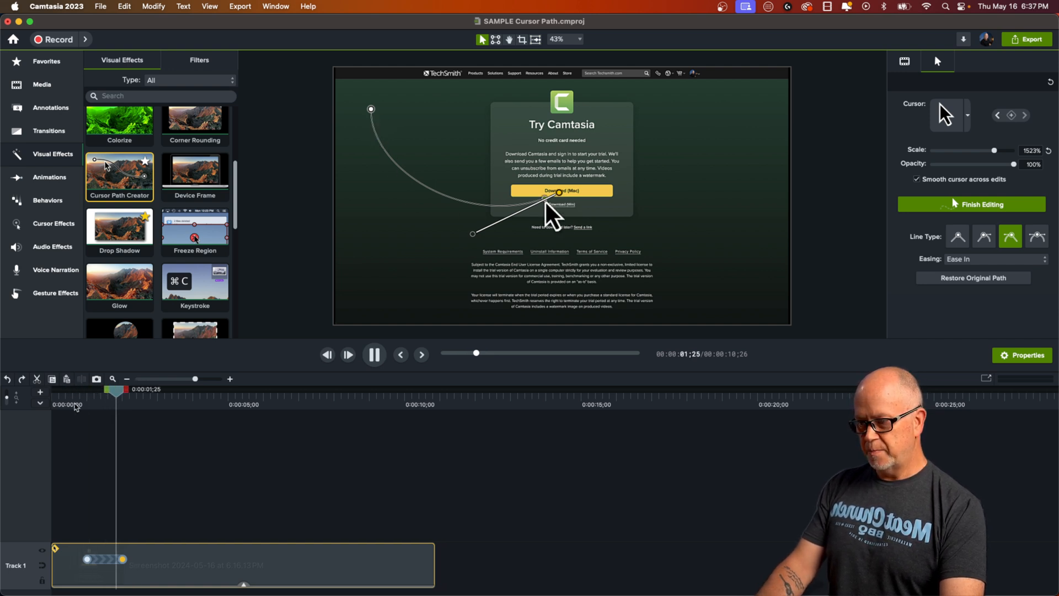
key("space")
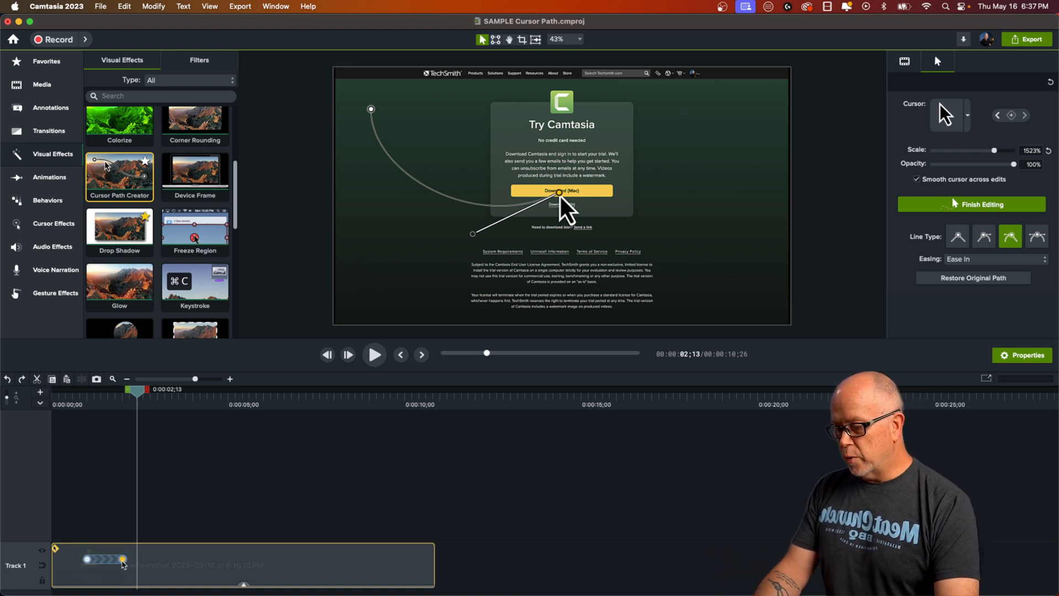
Slow the cursor by moving the path's end point on the timeline to shortly before the 5-second mark, and preview the movement.
left_click_drag(123, 562, 214, 573)
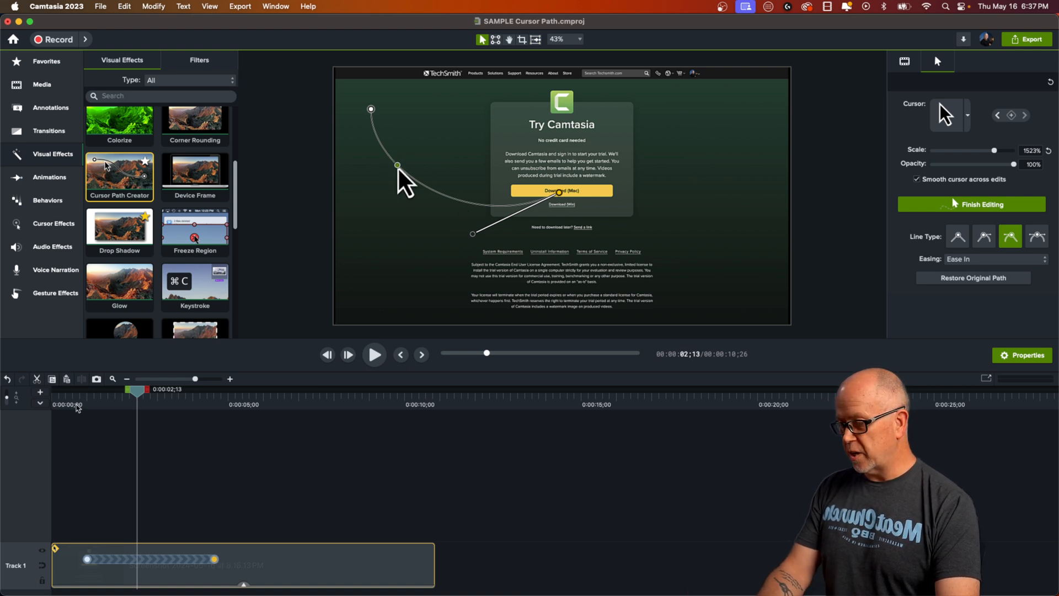
left_click(78, 407)
key("space")
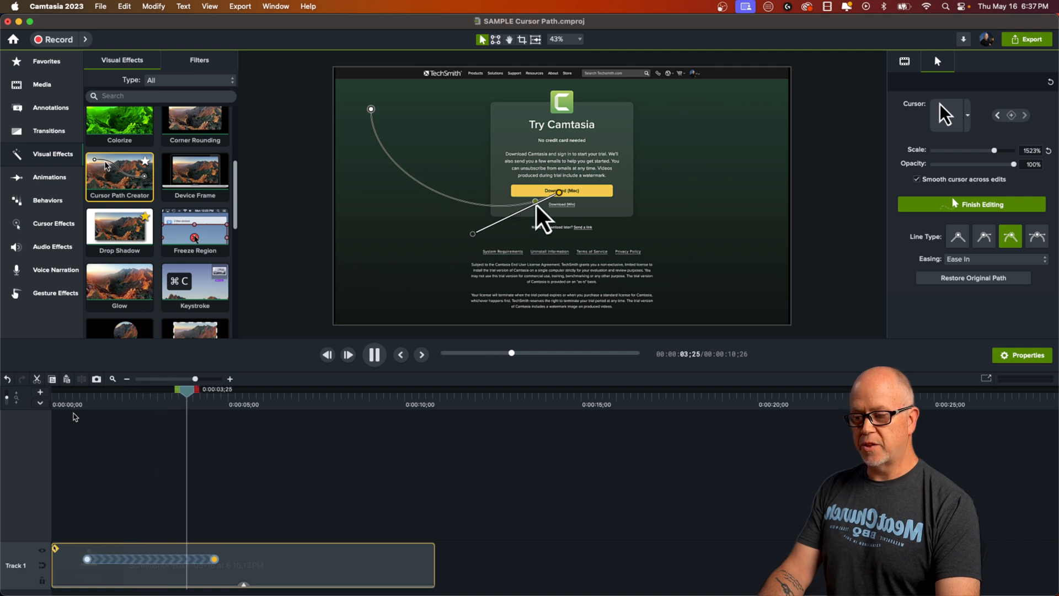
key("space")
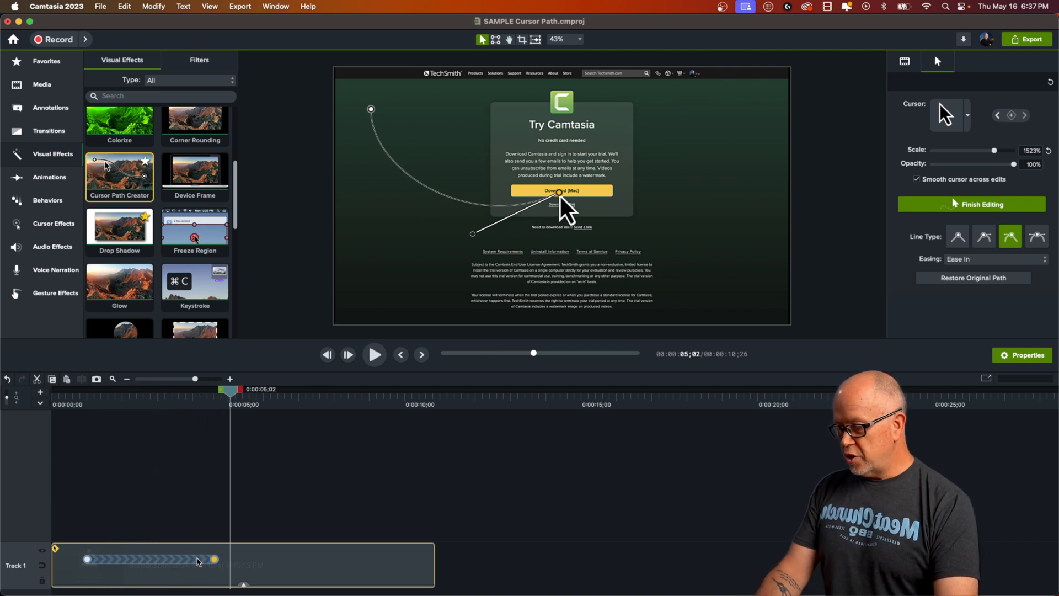
Replace the path's cursor image with a black corner bracket from the Mac System Cursors, and preview it moving from 0:00:00;17 to partway along the path.
left_click(175, 561)
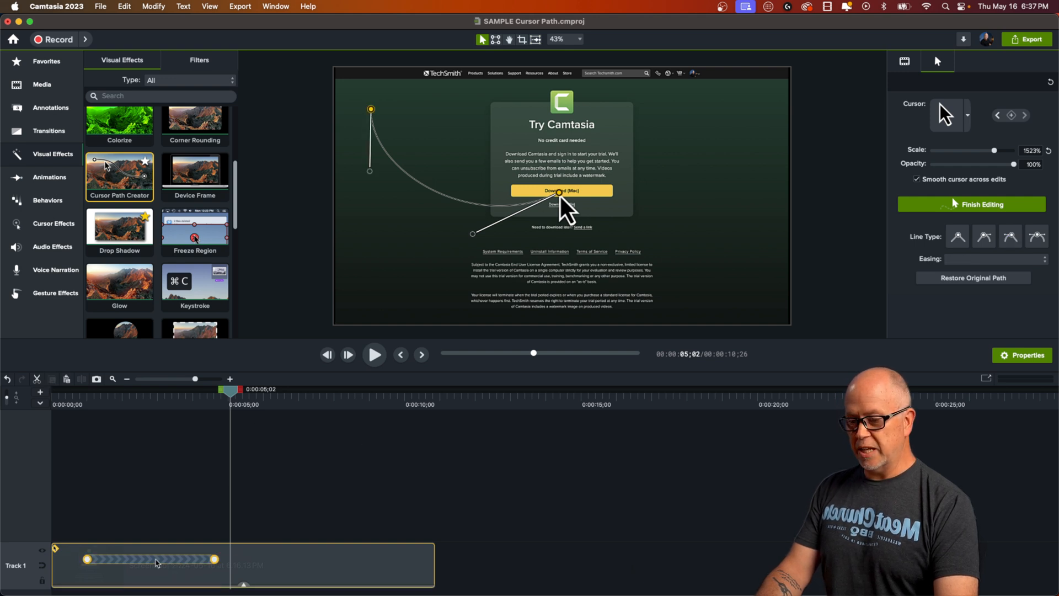
left_click(968, 116)
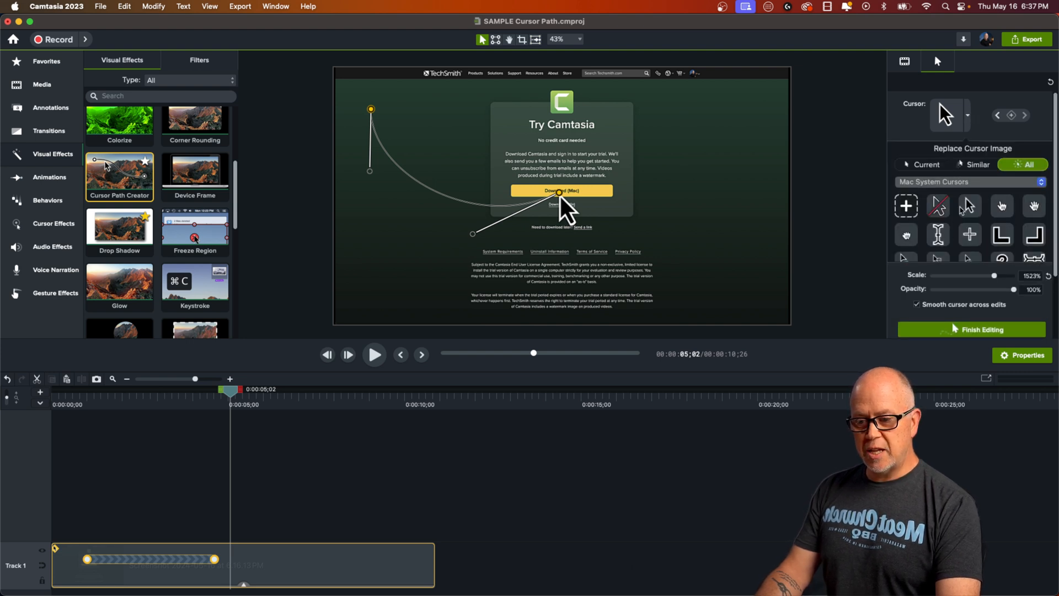
scroll(1013, 227, "down", 5)
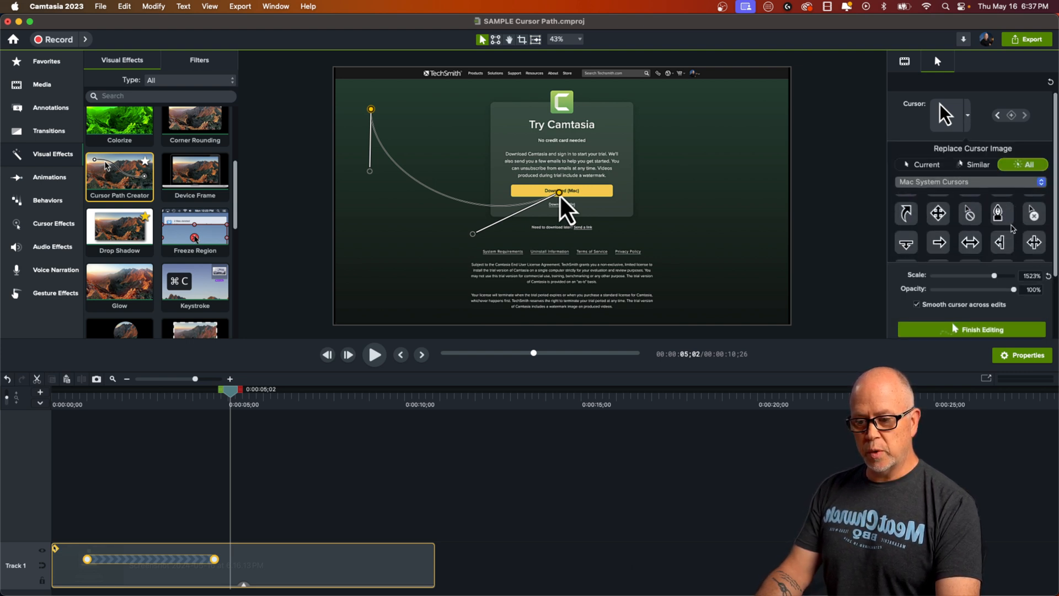
scroll(1013, 228, "down", 5)
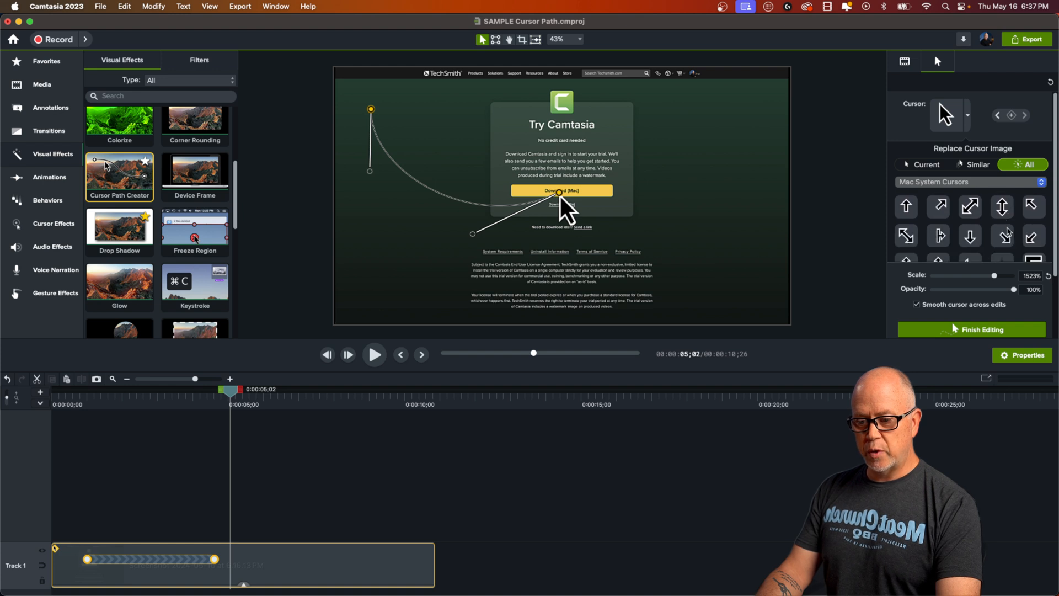
scroll(1007, 231, "down", 3)
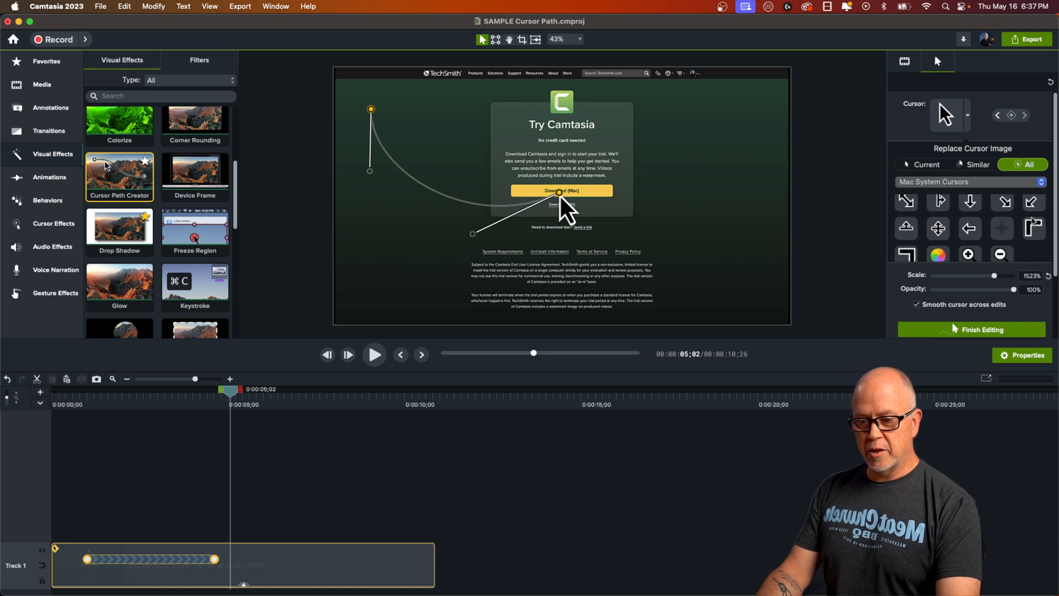
left_click(1034, 229)
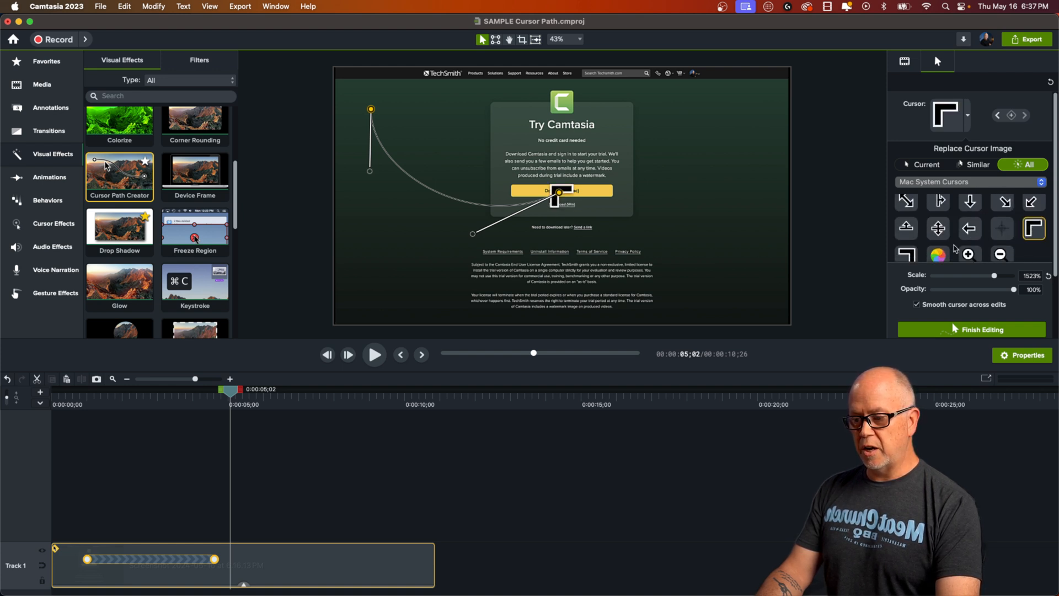
left_click(70, 402)
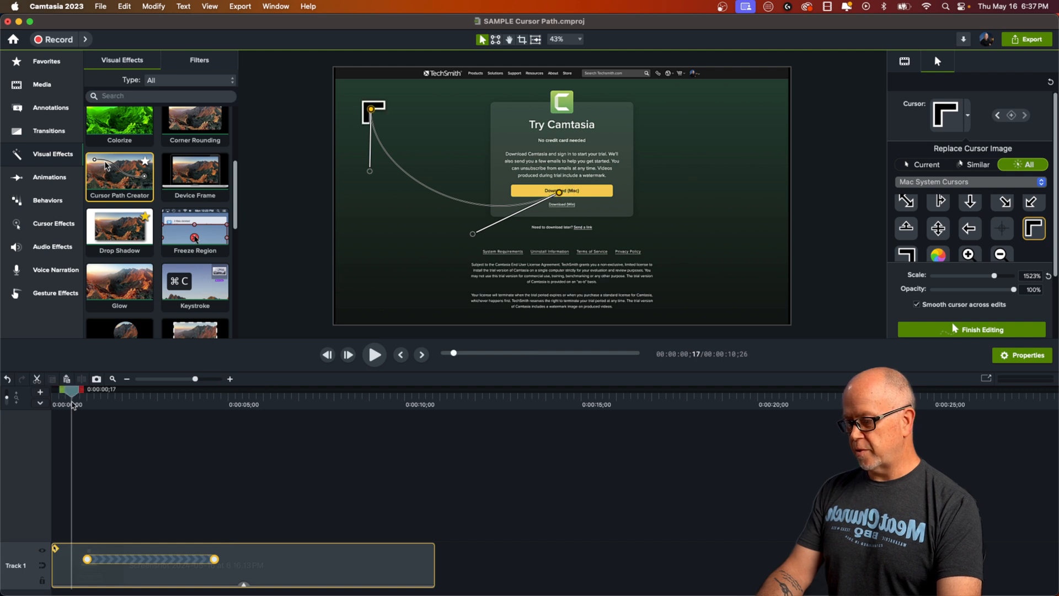
key("space")
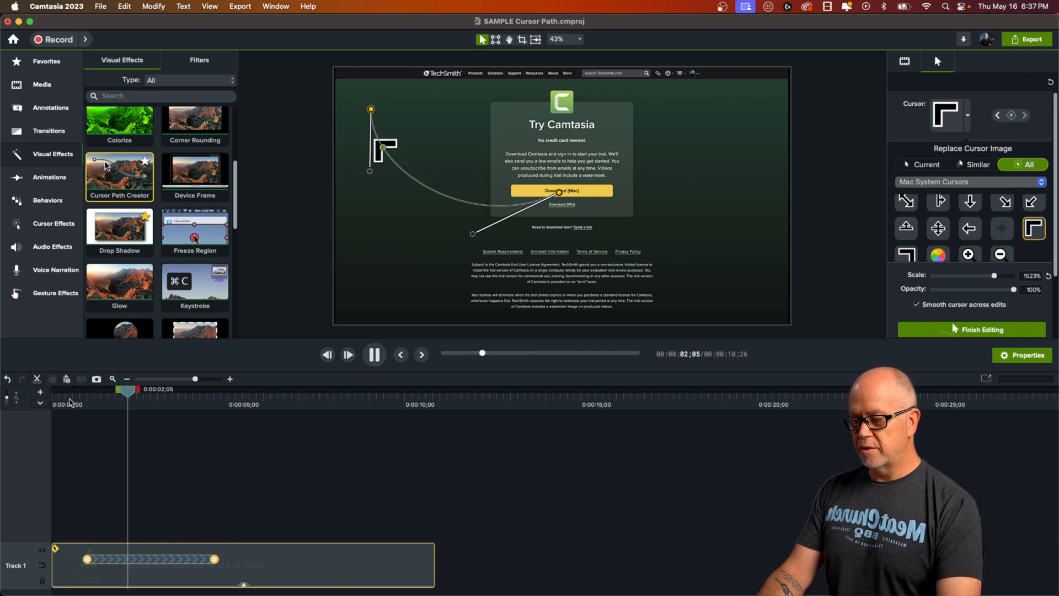
key("space")
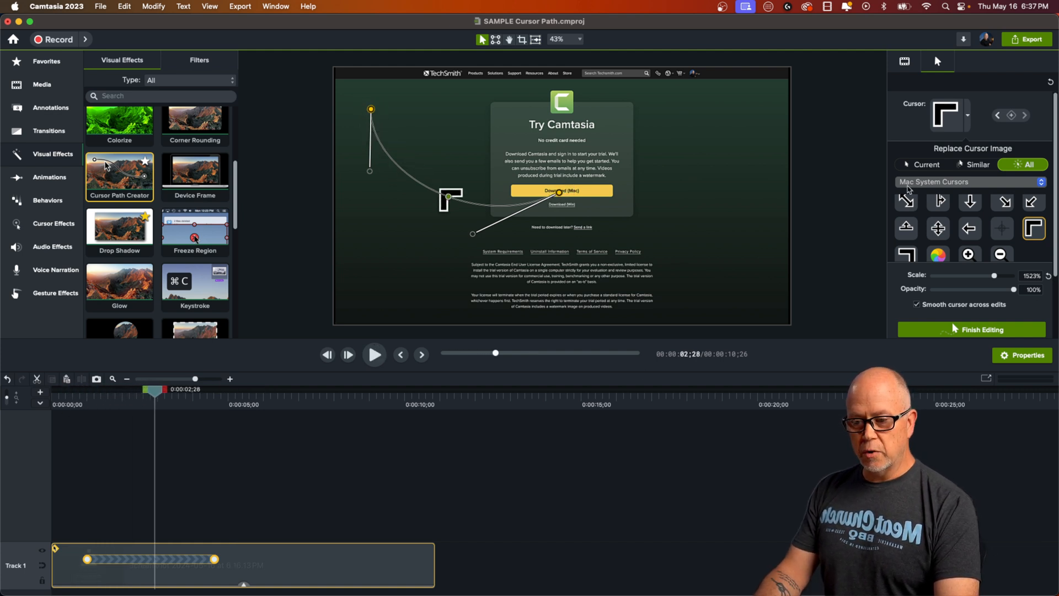
Change the cursor image to the pointing hand from the Windows System Cursors, and preview it moving from about 0:00:01;27.
left_click(939, 181)
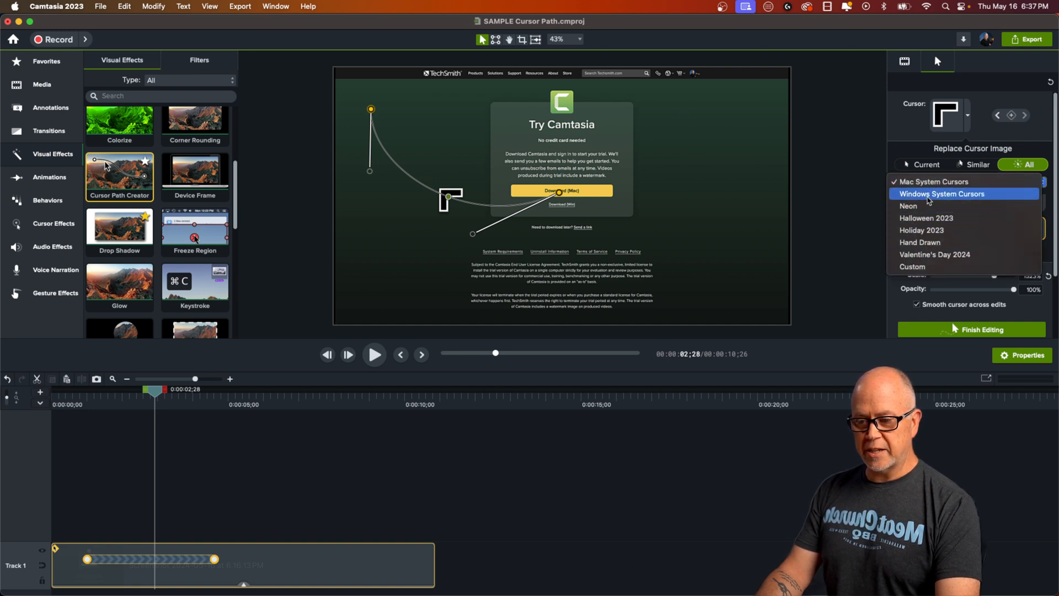
left_click(941, 196)
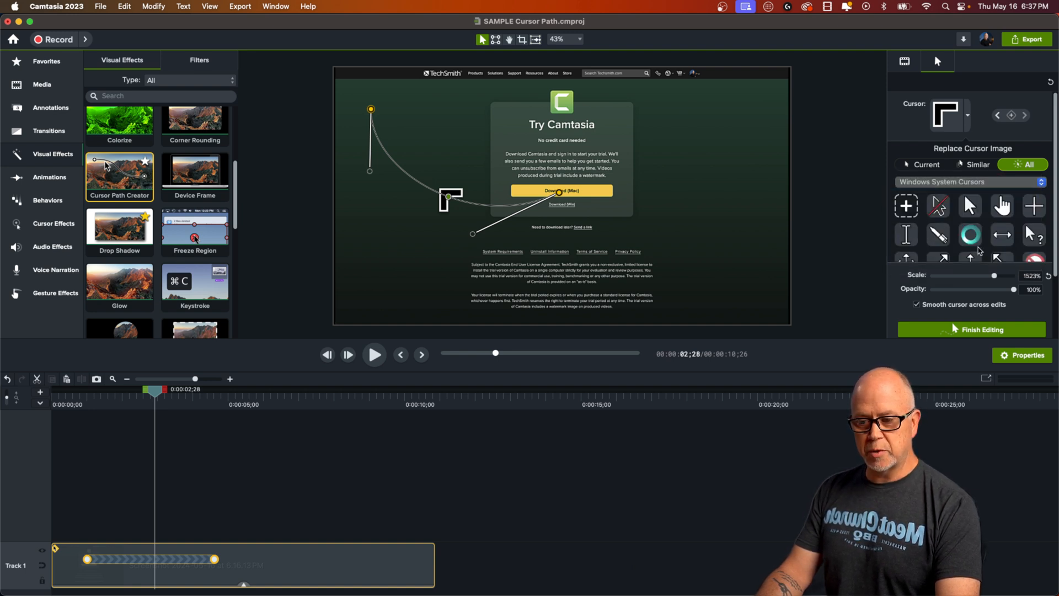
left_click(1001, 206)
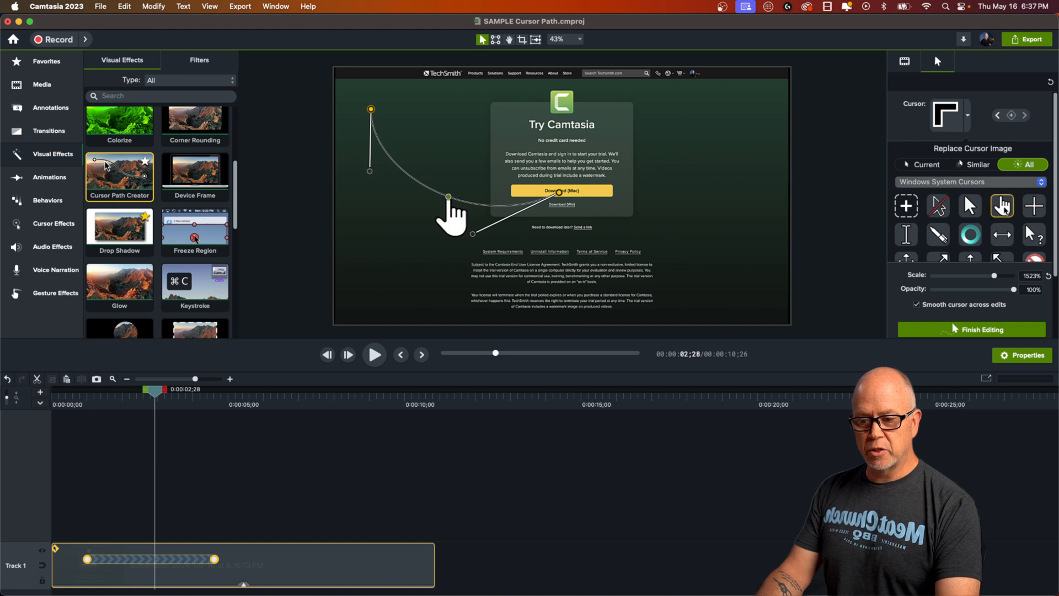
left_click(114, 396)
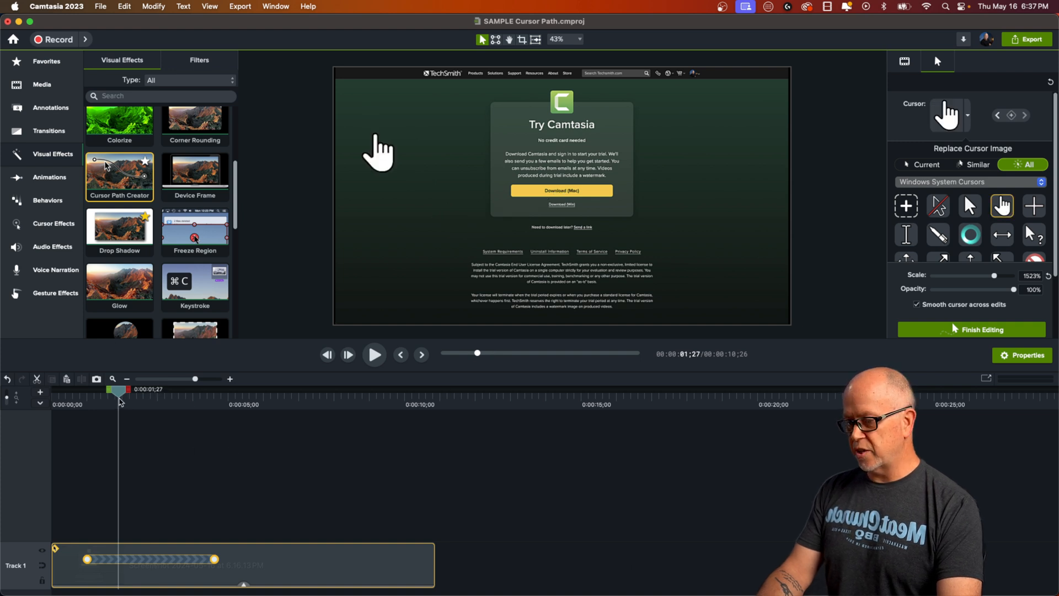
key("space")
key("space")
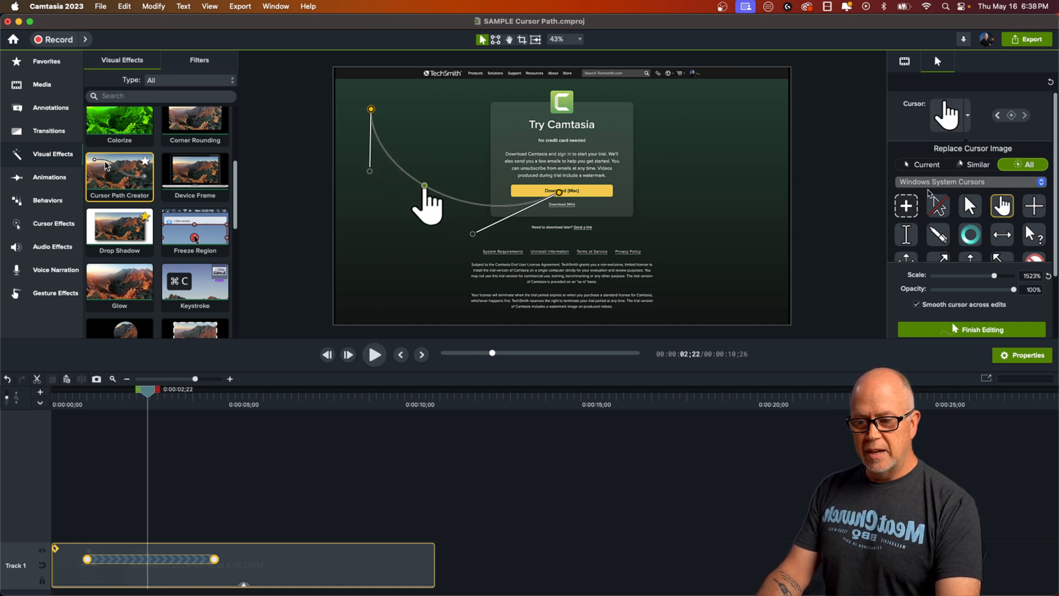
Browse the Holiday 2023 and Halloween 2023 cursor sets, and apply the glowing arrow pointer from the Neon set.
left_click(940, 181)
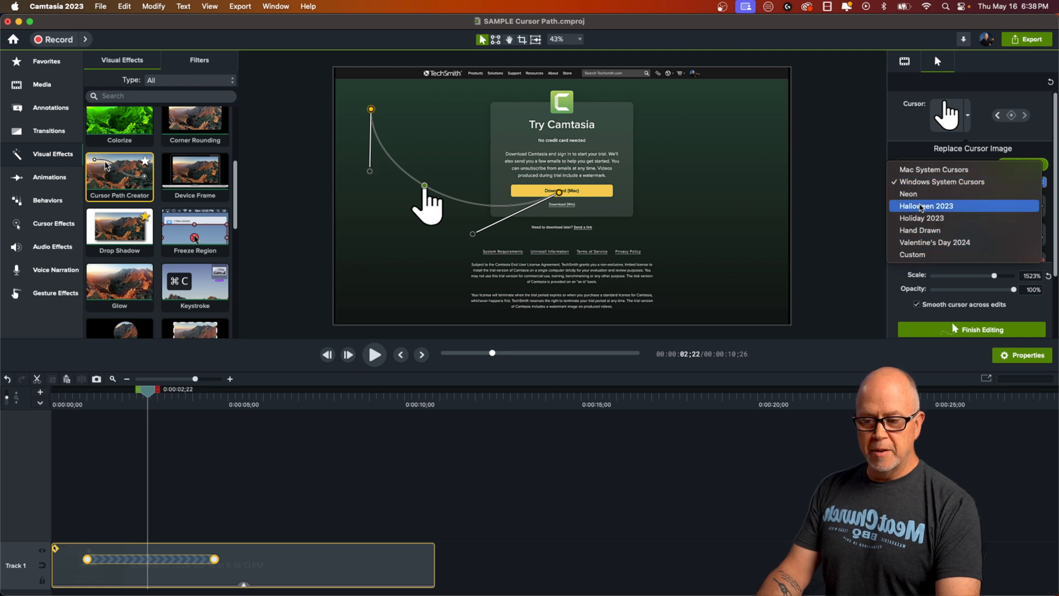
left_click(925, 219)
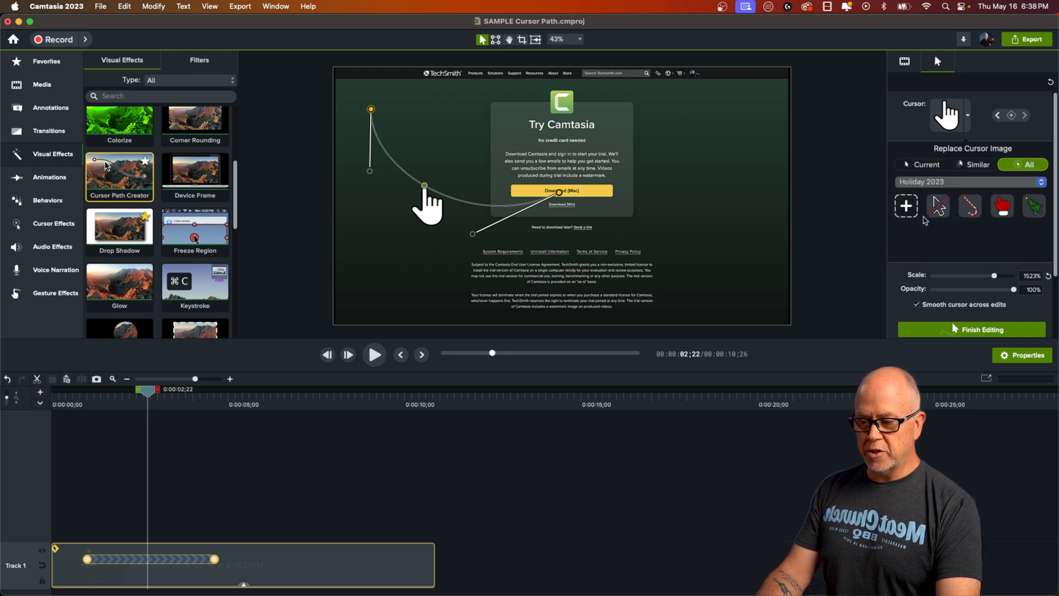
left_click(956, 188)
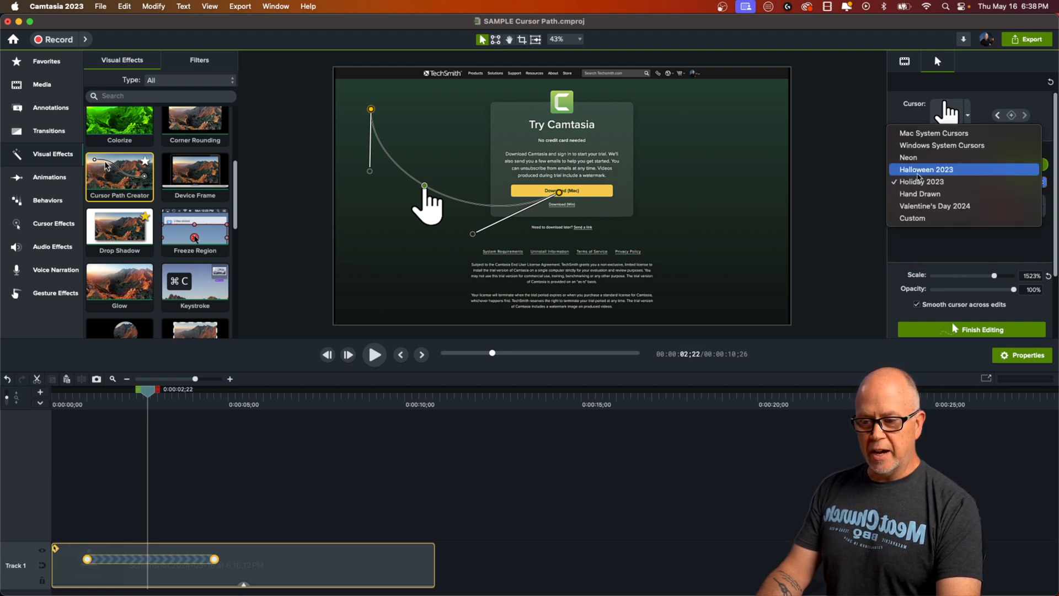
left_click(943, 169)
left_click(949, 186)
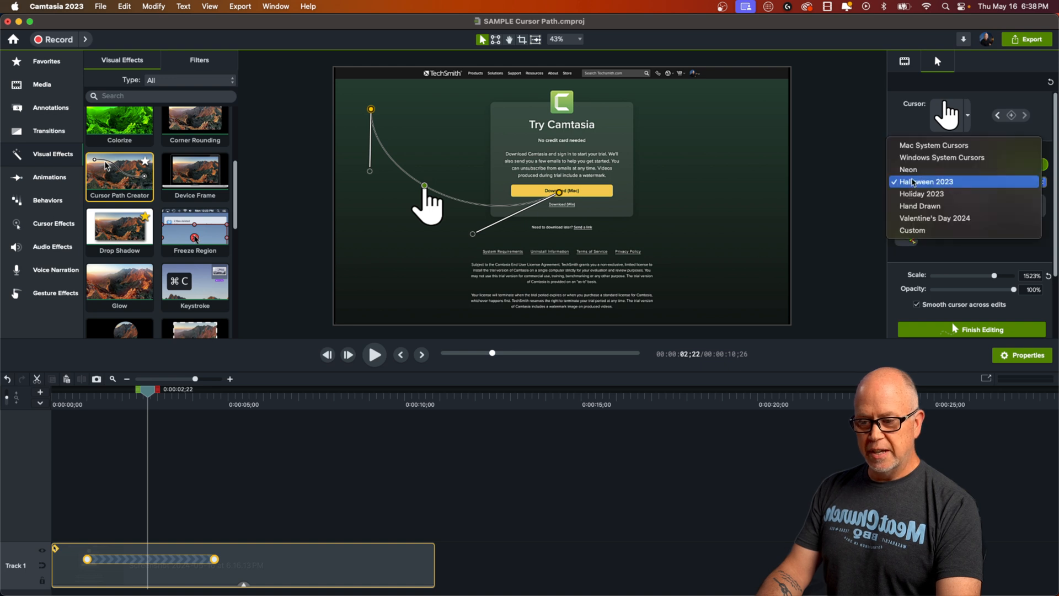
left_click(910, 173)
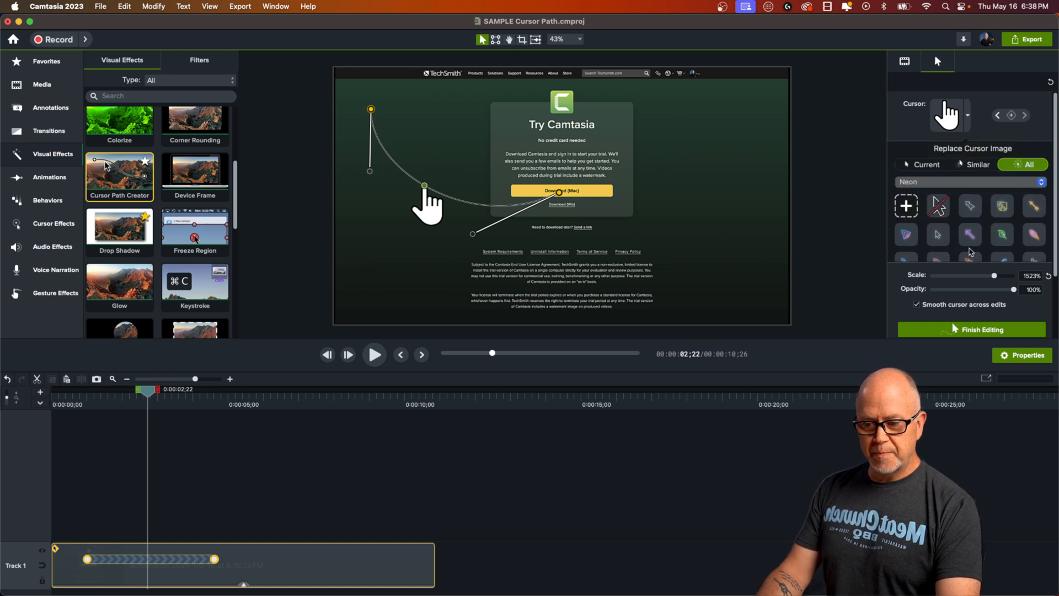
left_click(938, 237)
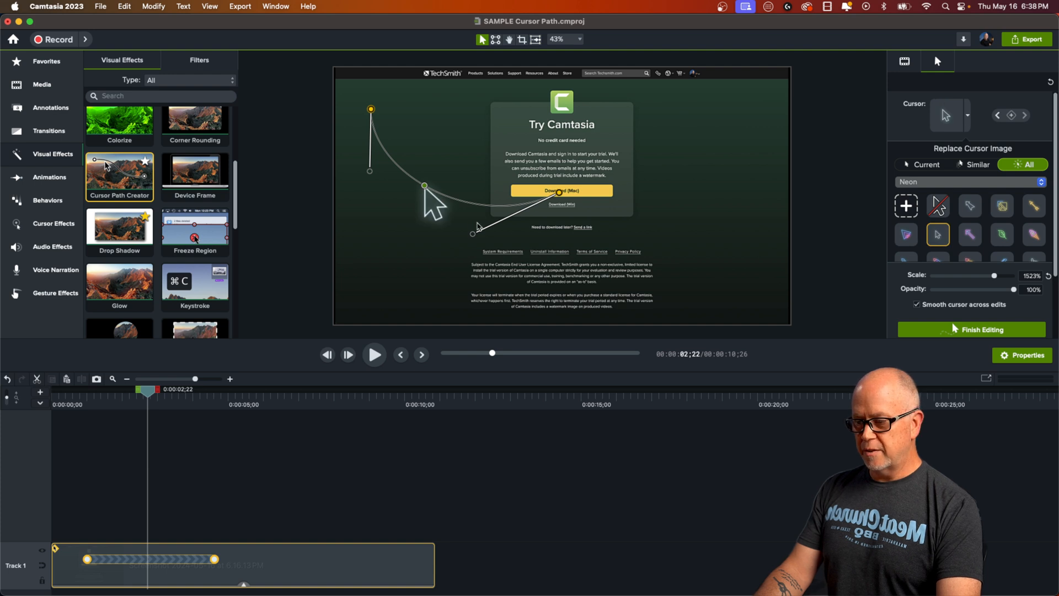
Preview the neon arrow's movement from shortly before the path's start until 0:00:03;09, and close the cursor image choices.
left_click(79, 404)
key("space")
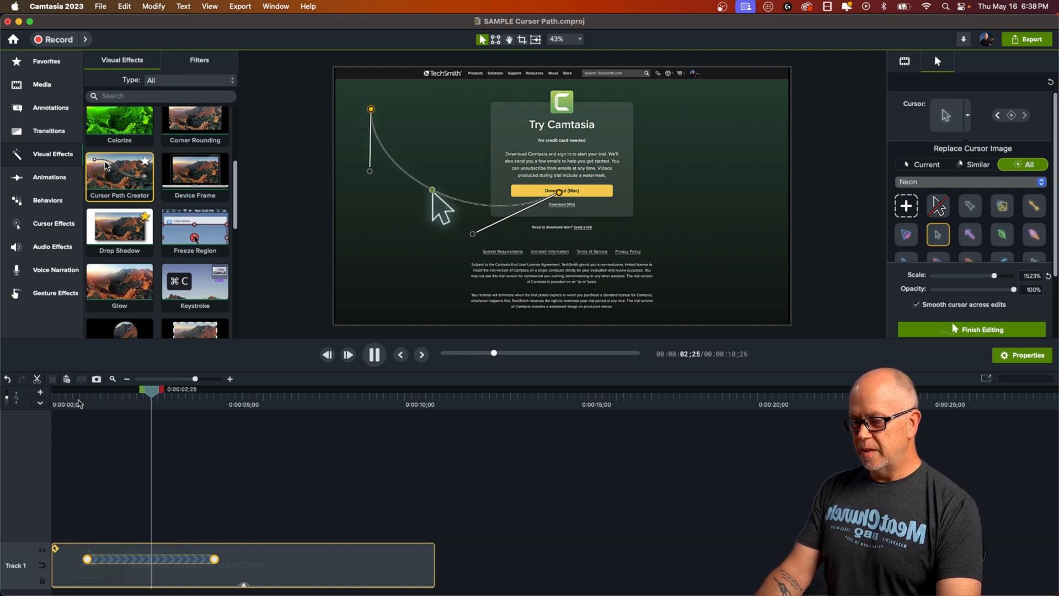
key("space")
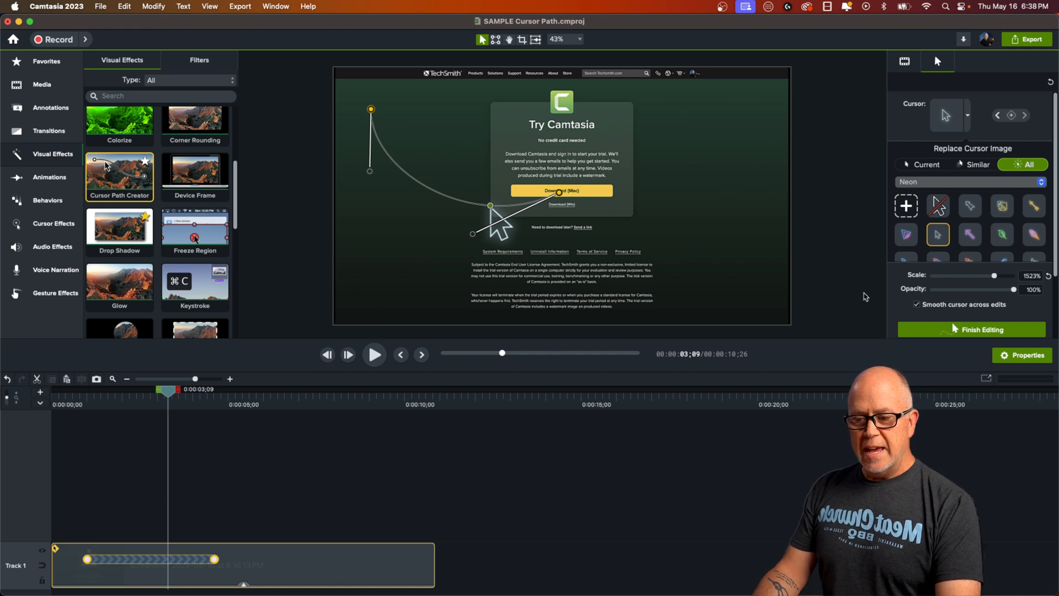
left_click(968, 116)
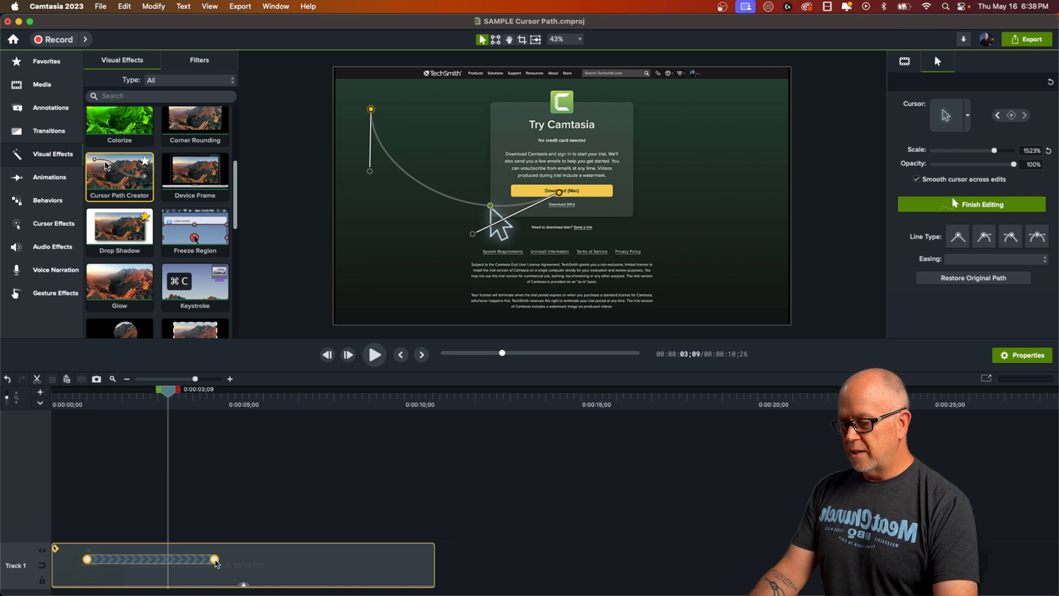
Move the path's end point on the timeline to 0:00:03;09, and extend the cursor path to the playhead at 0:00:04;02.
left_click_drag(215, 562, 171, 564)
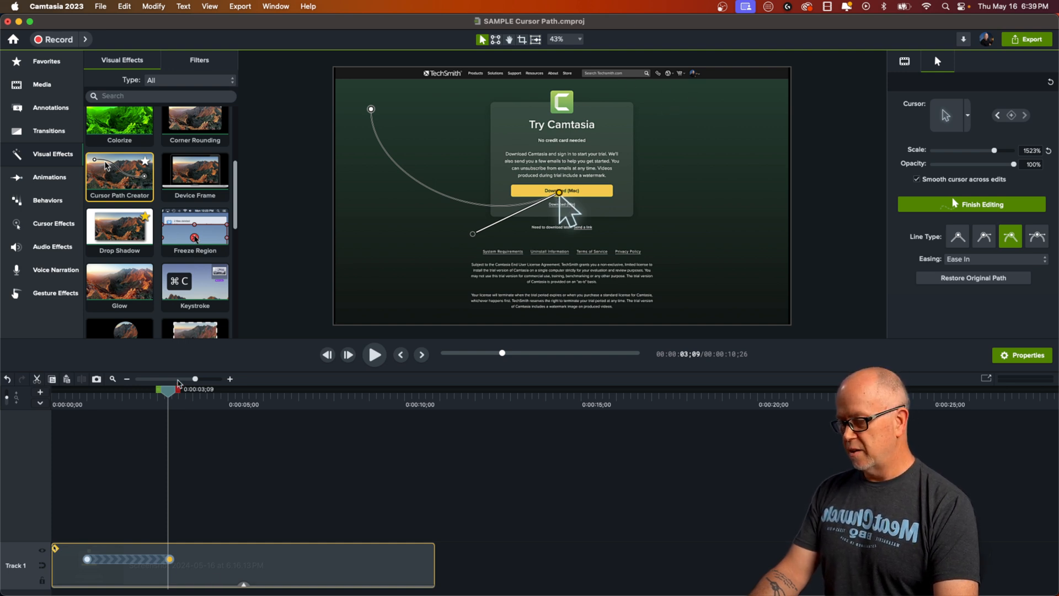
left_click_drag(182, 430, 194, 420)
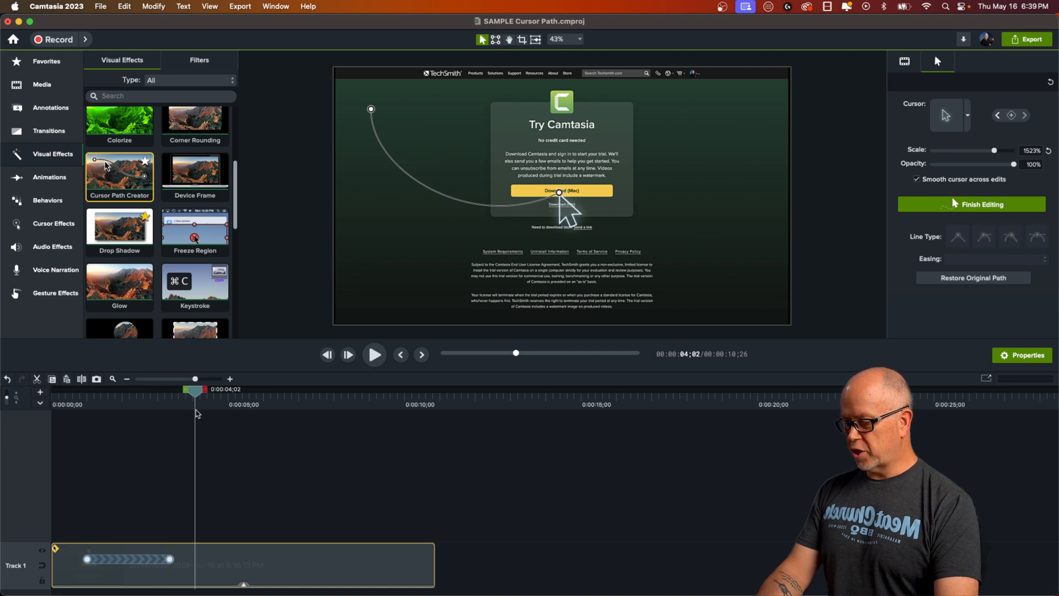
right_click(214, 562)
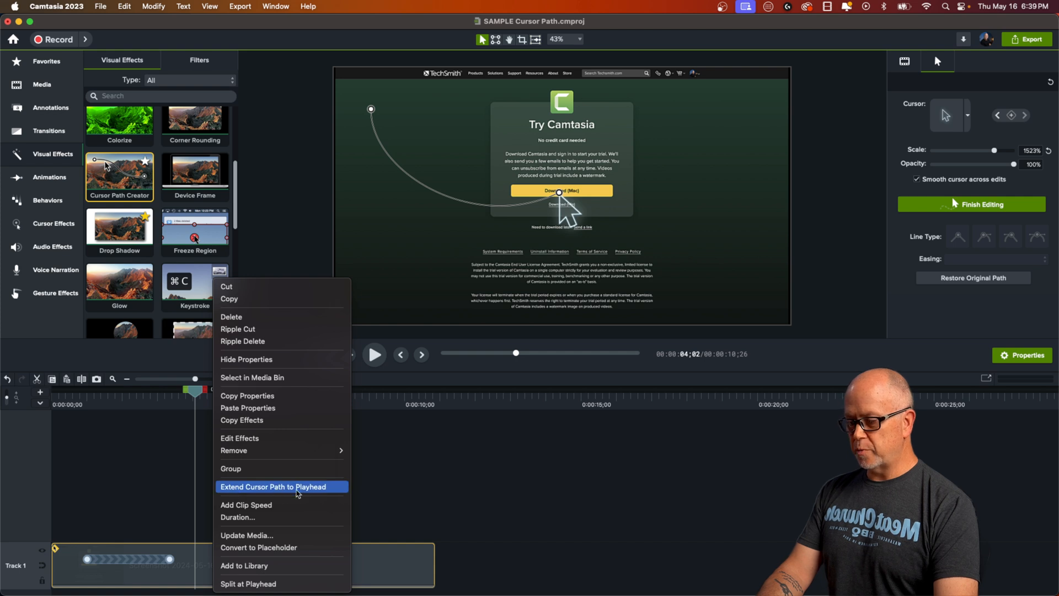
left_click(271, 488)
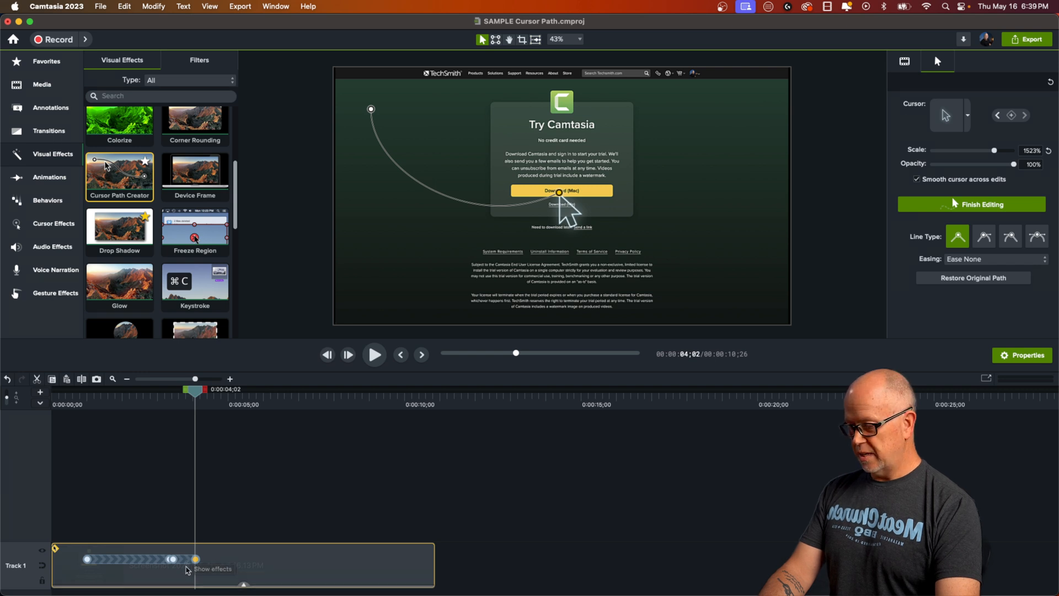
Move the new path segment on the timeline to end shortly before the 6-second mark, and preview from 0:00:02;08 to 0:00:05;20.
left_click_drag(184, 561, 263, 572)
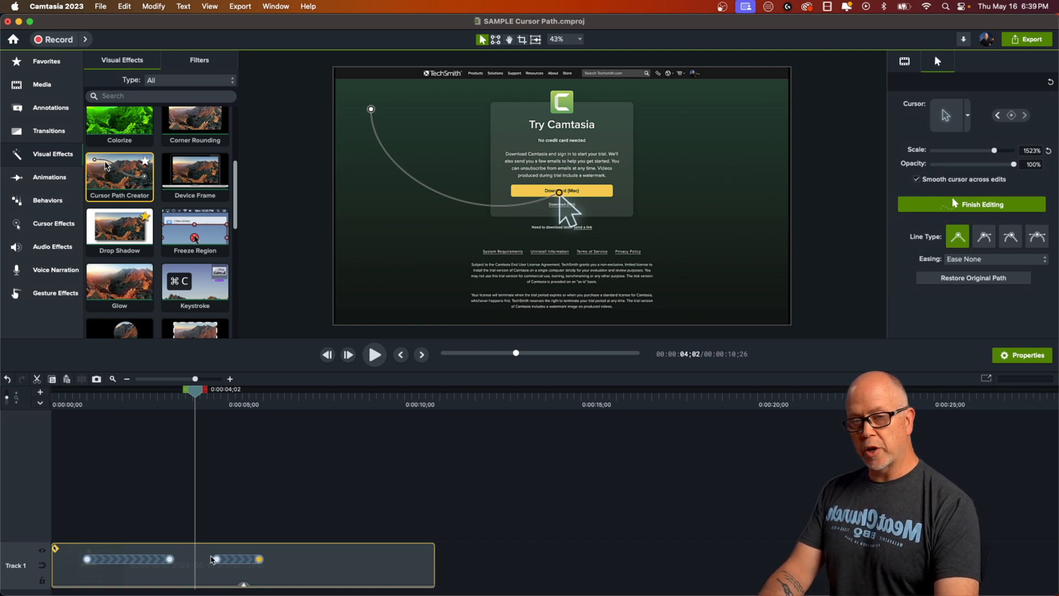
left_click_drag(200, 399, 135, 405)
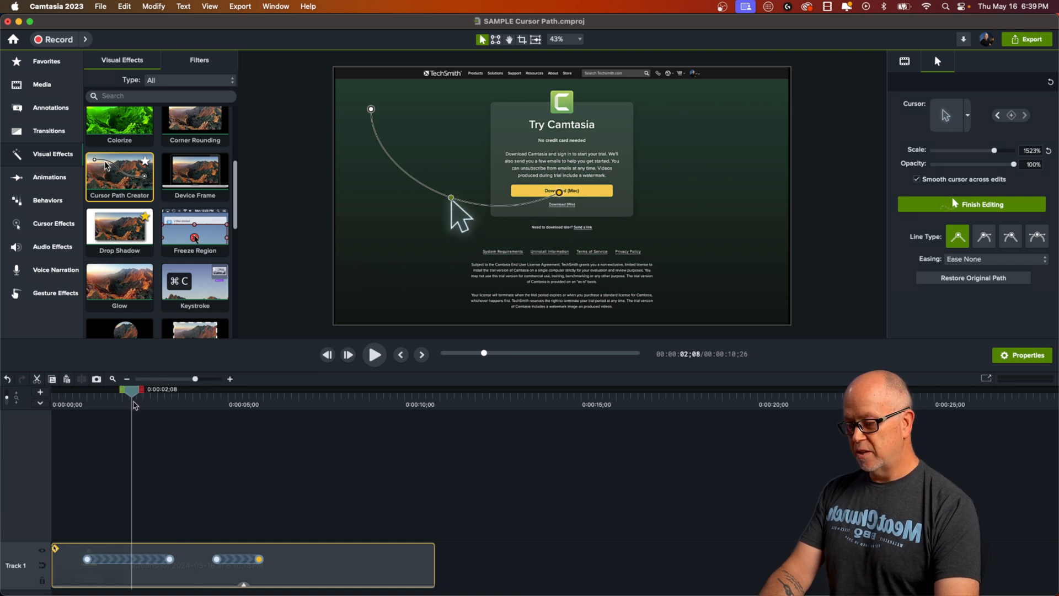
key("space")
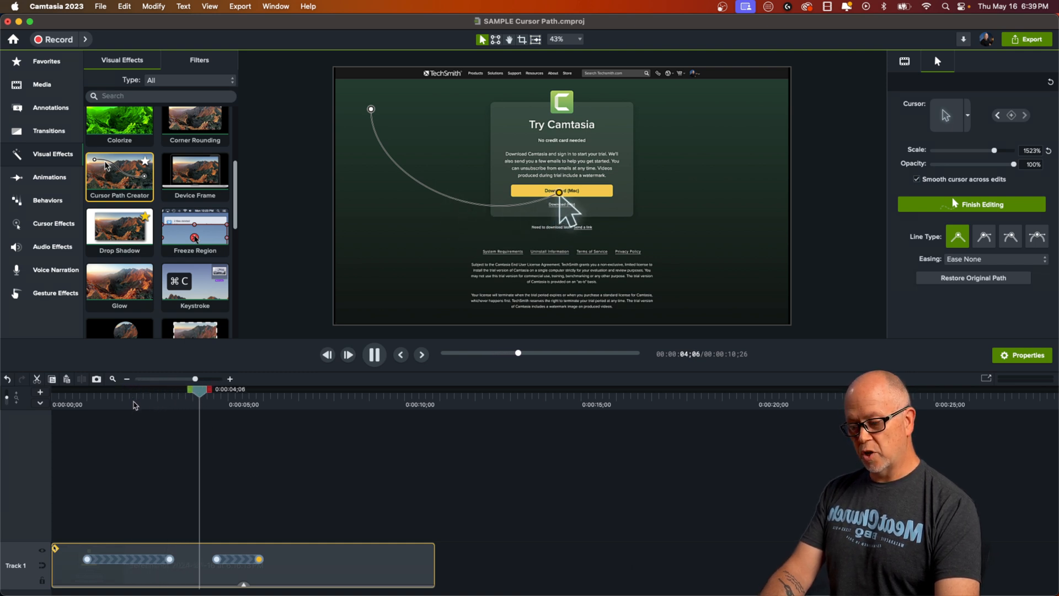
key("space")
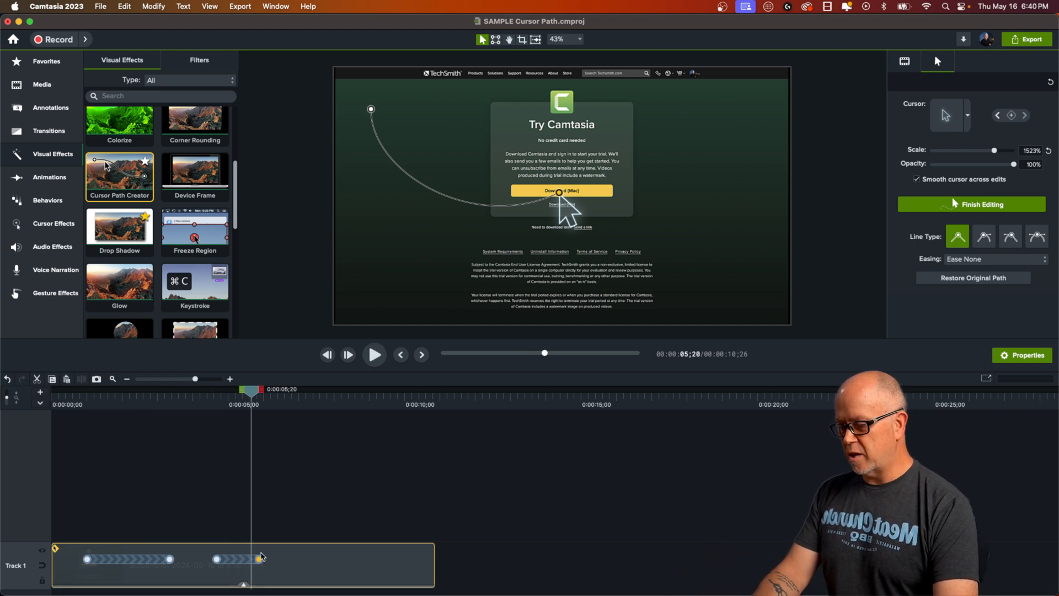
Select the second segment's end point and place it on the canvas at the Privacy Policy link.
left_click(227, 561)
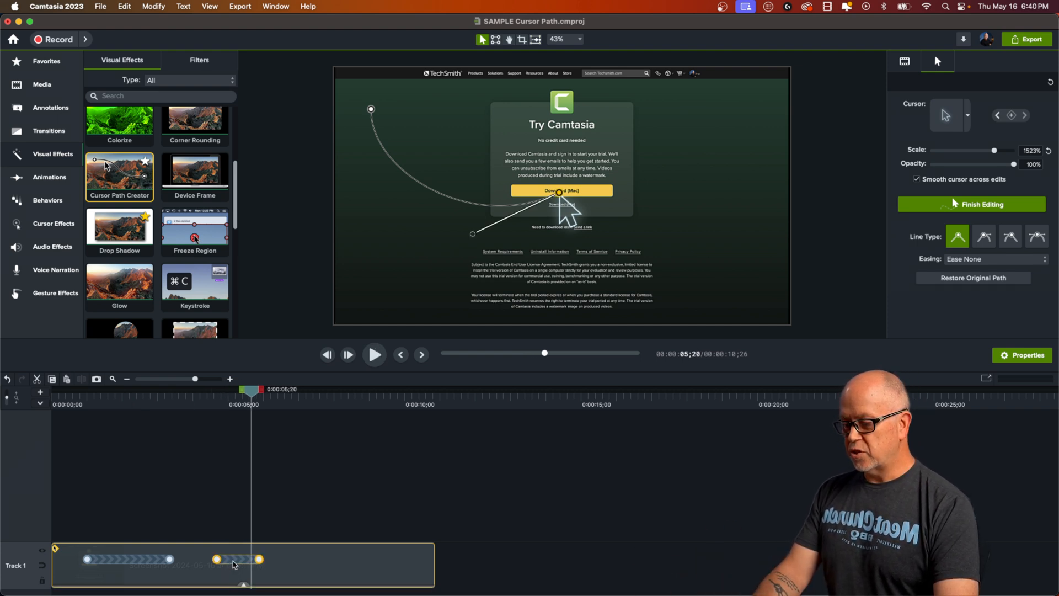
left_click(260, 560)
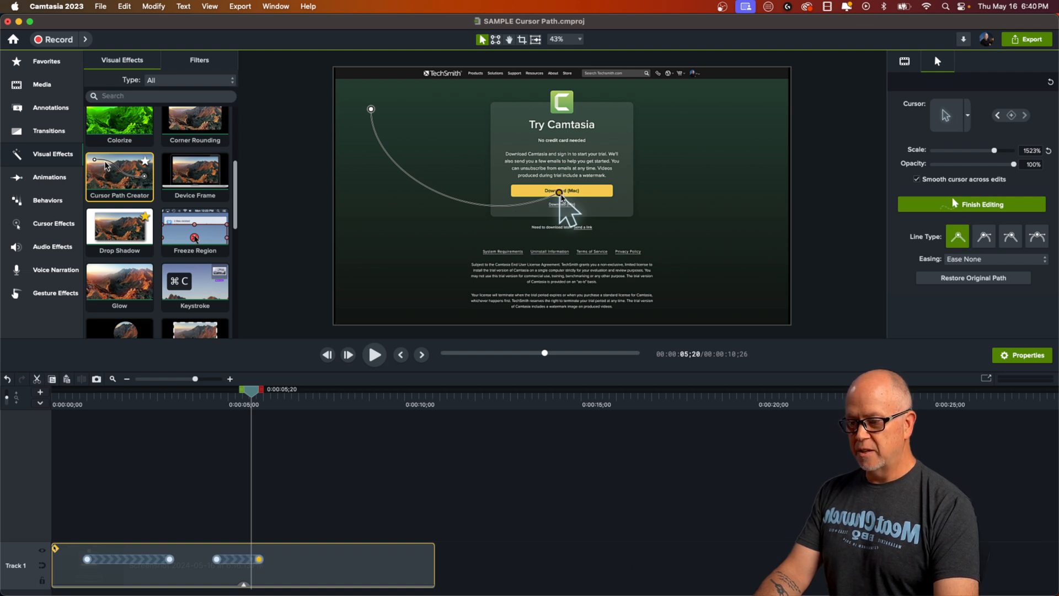
left_click_drag(560, 194, 634, 257)
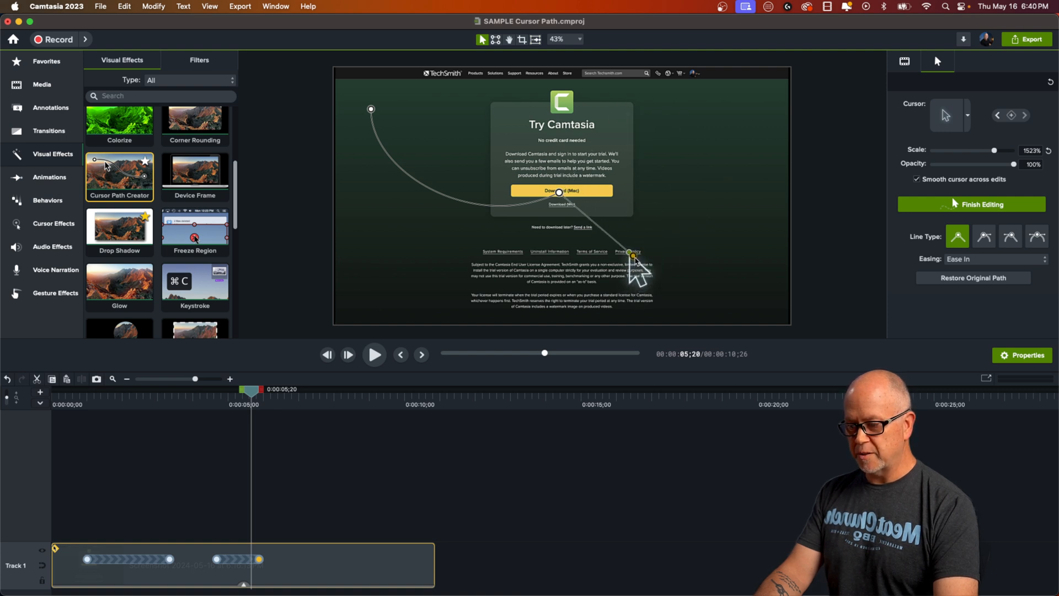
Move the second path segment earlier on the timeline to end near the 5-second mark, and preview from 0:00:02;05 to 0:00:05;09.
left_click_drag(235, 563, 207, 567)
left_click(132, 401)
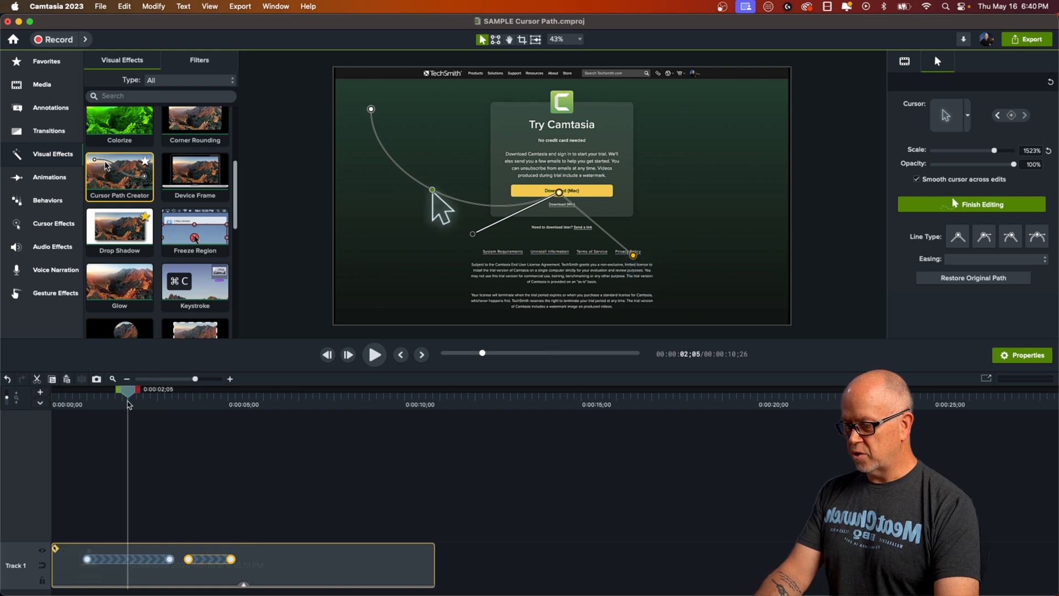
key("super+1")
key("space")
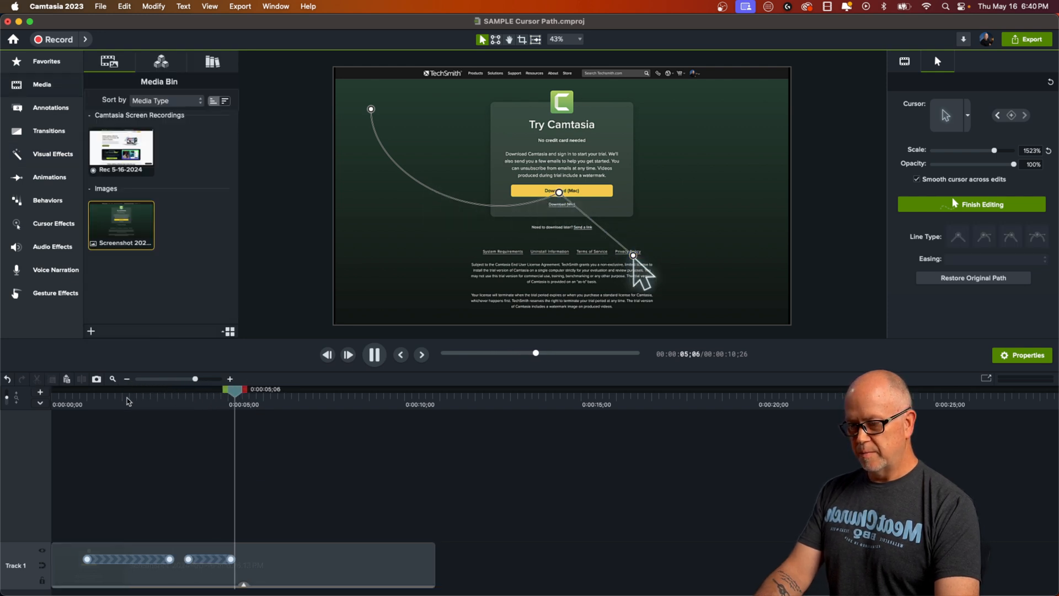
key("space")
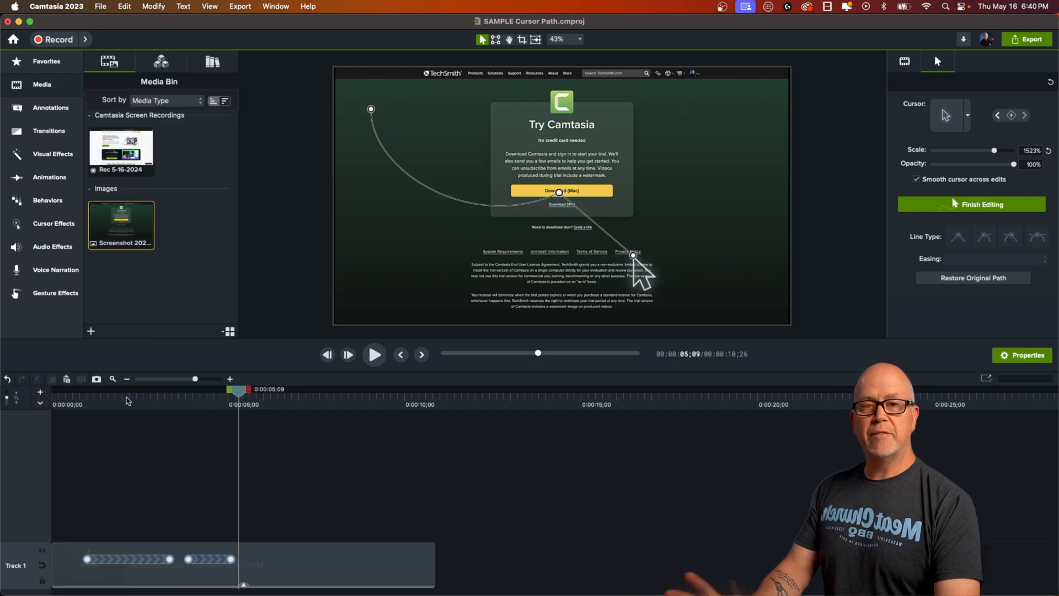
Give the second segment's points the fully curved line type, reshape its bend with the curve handle, and preview the path until 0:00:05;15.
left_click(211, 564)
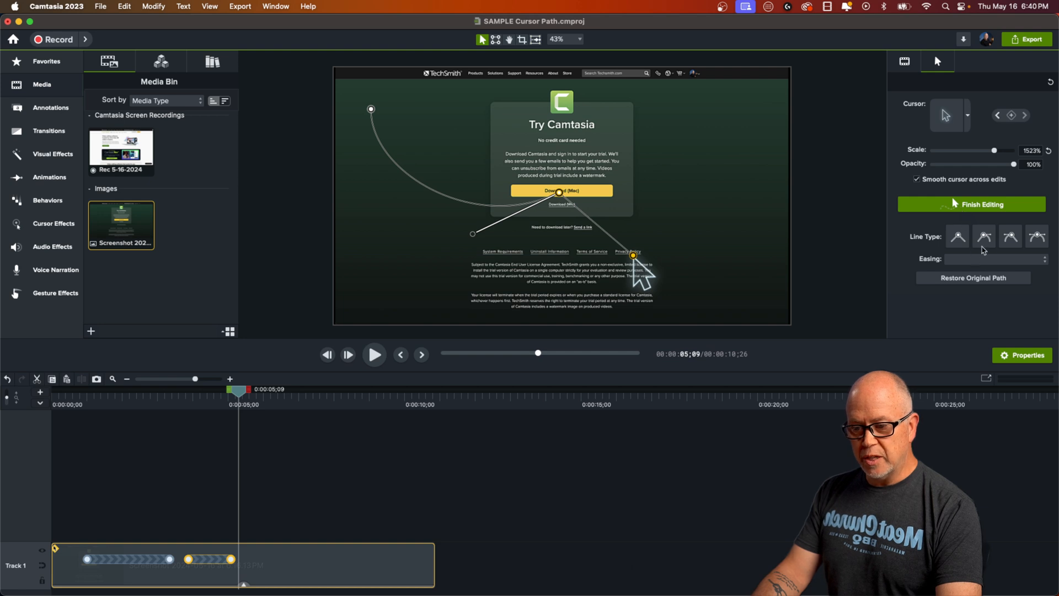
left_click(1037, 237)
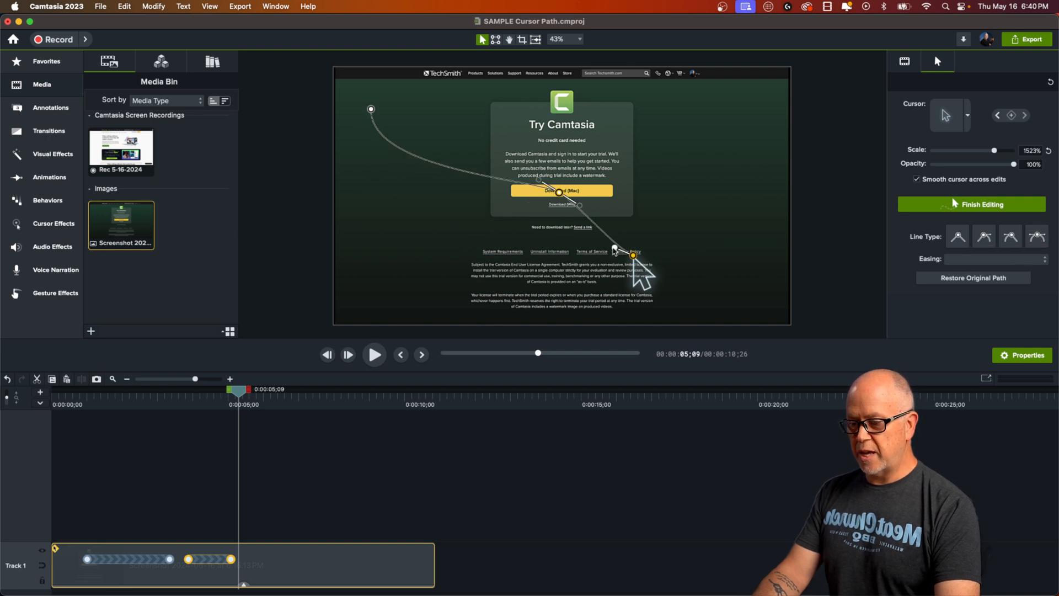
left_click_drag(615, 250, 620, 184)
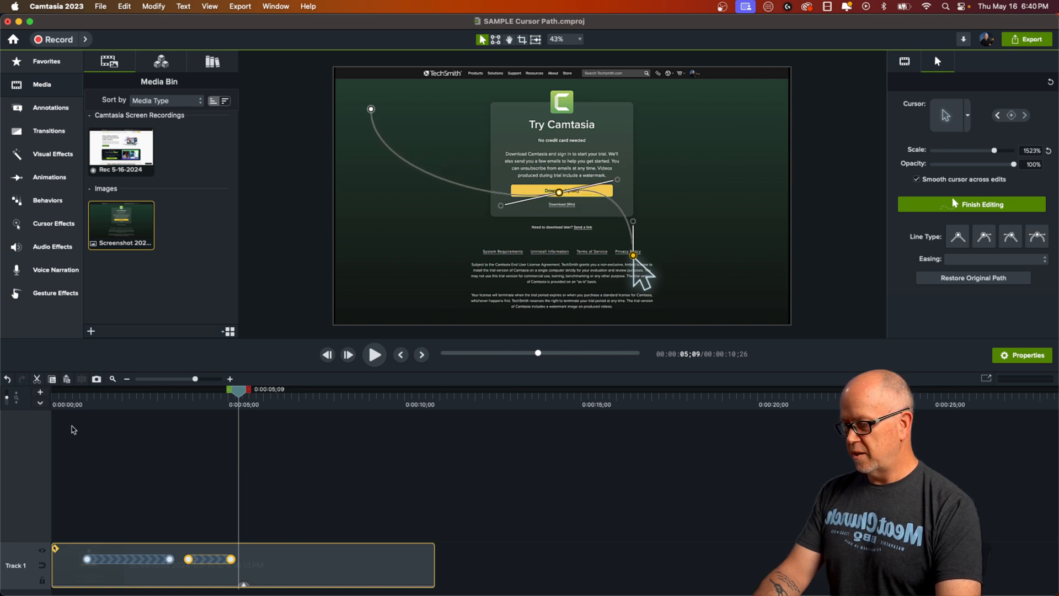
left_click(74, 403)
key("space")
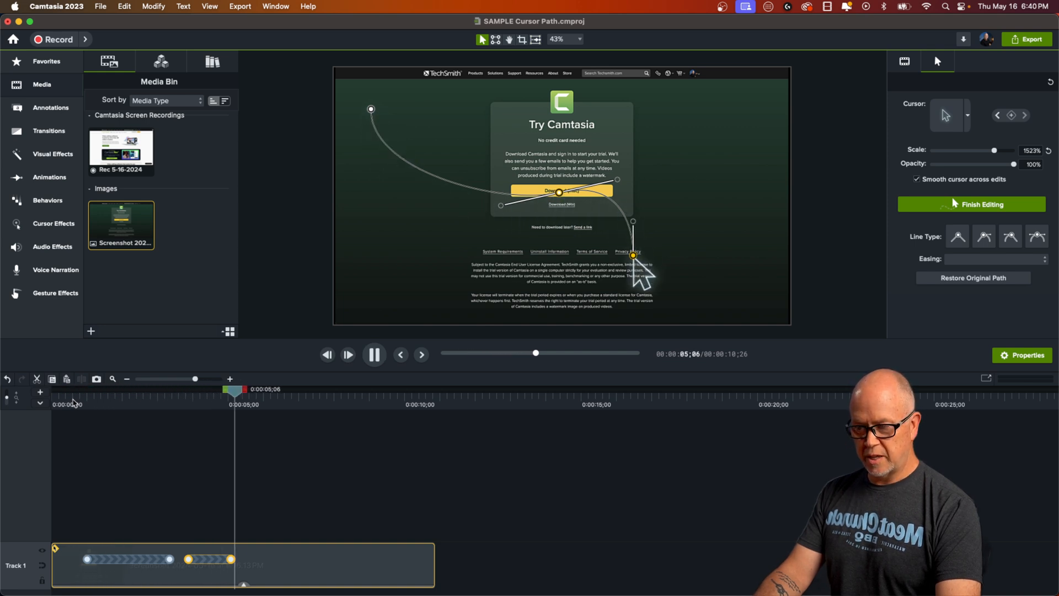
key("space")
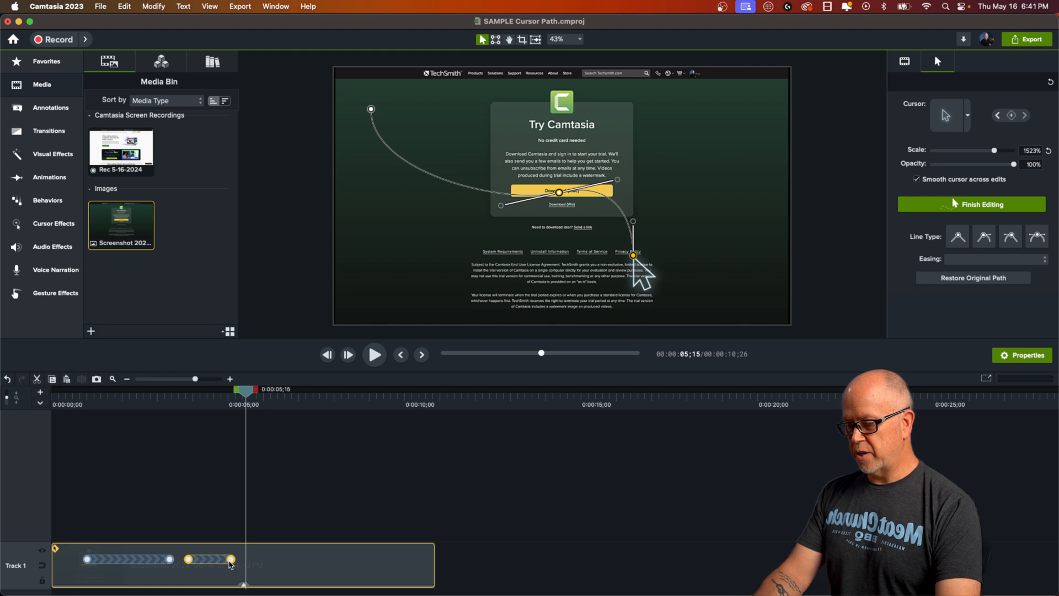
Extend the second segment's end point to about 5.5 seconds on the timeline, and preview from 0:00:03;02 to 0:00:05;22.
left_click_drag(231, 563, 241, 563)
left_click(161, 404)
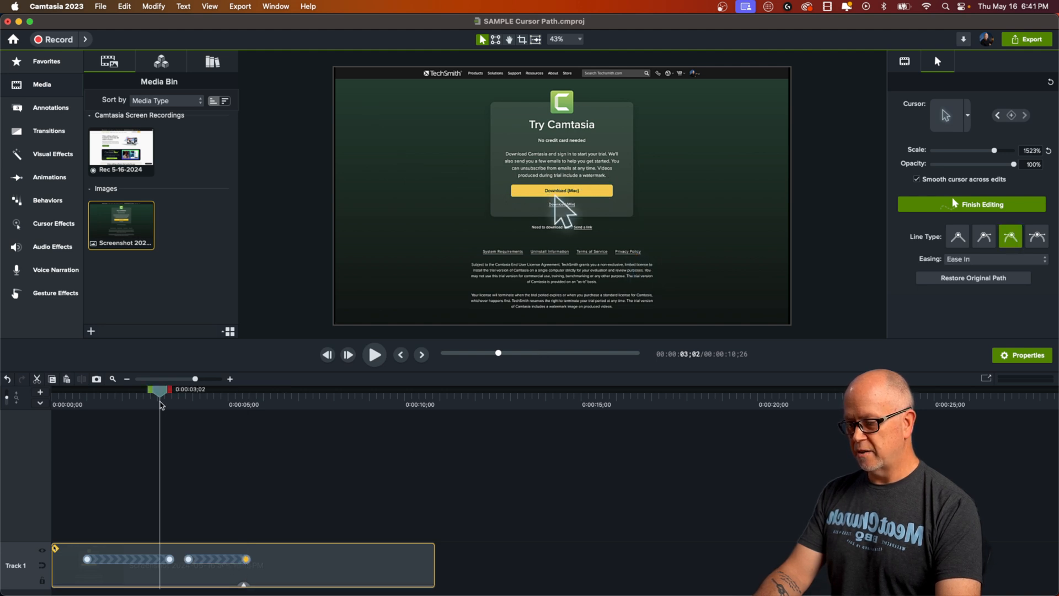
key("space")
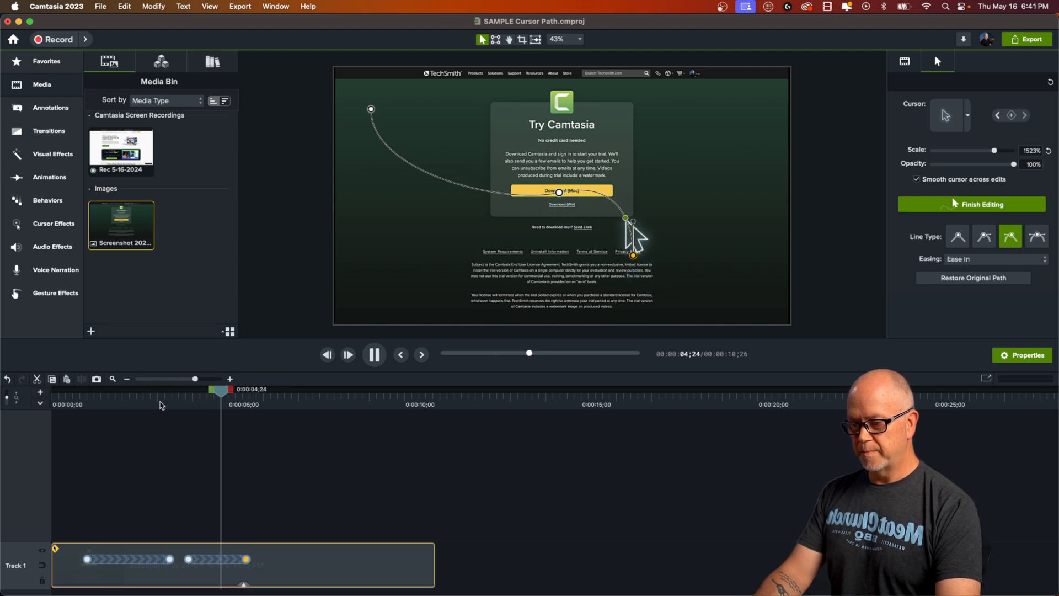
key("space")
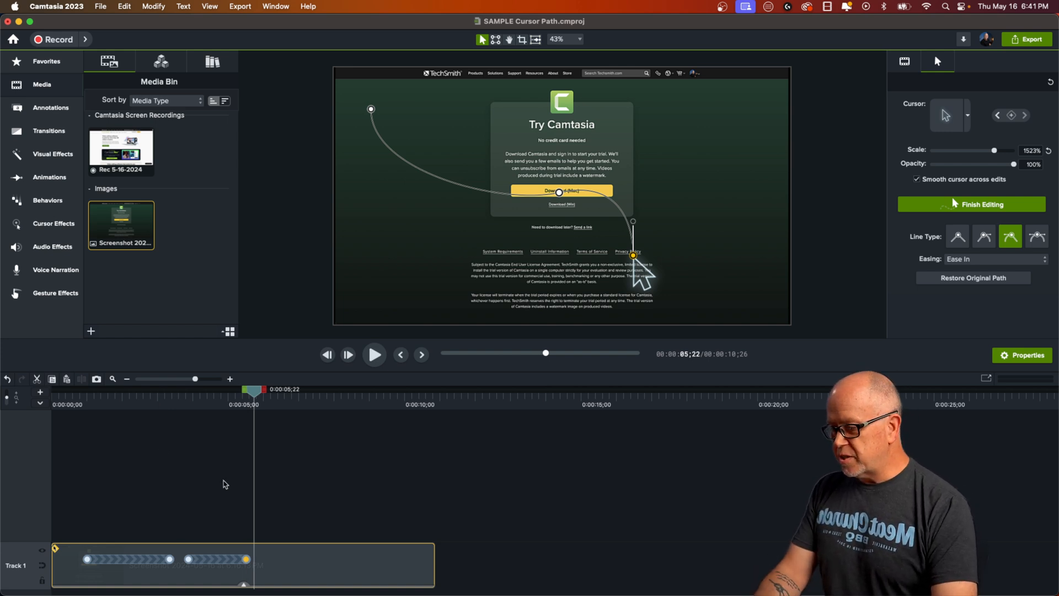
Split the first cursor path segment at 0:00:02;06, and move its first part about half a second earlier on the timeline.
left_click(126, 529)
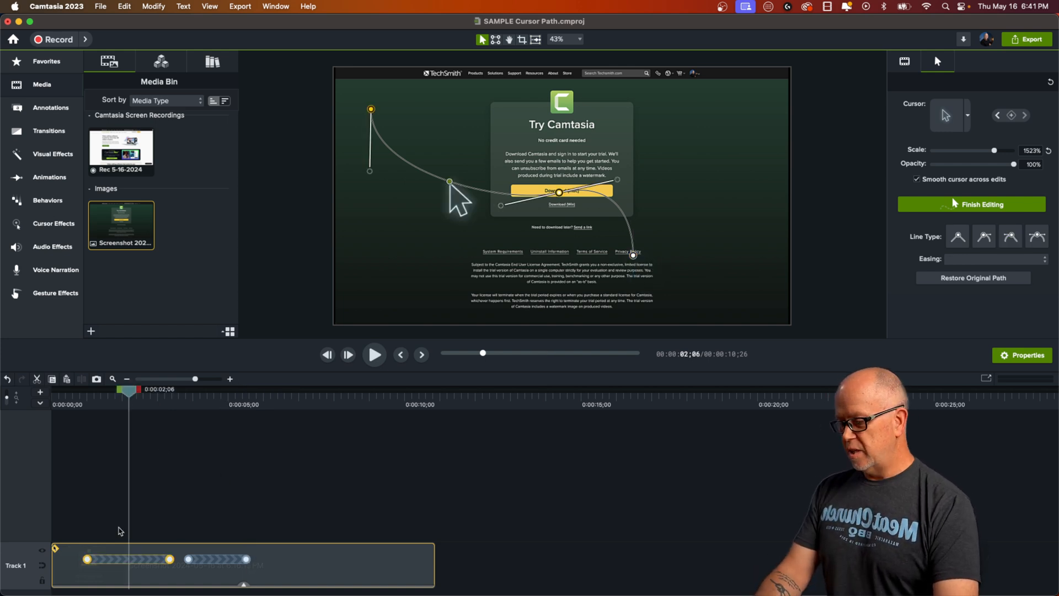
right_click(134, 560)
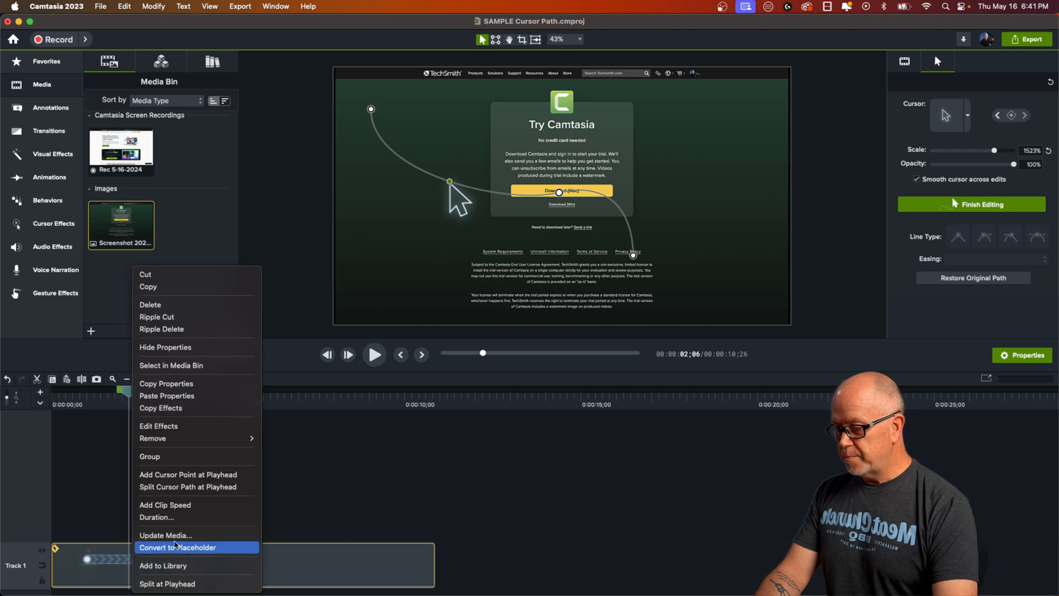
left_click(181, 487)
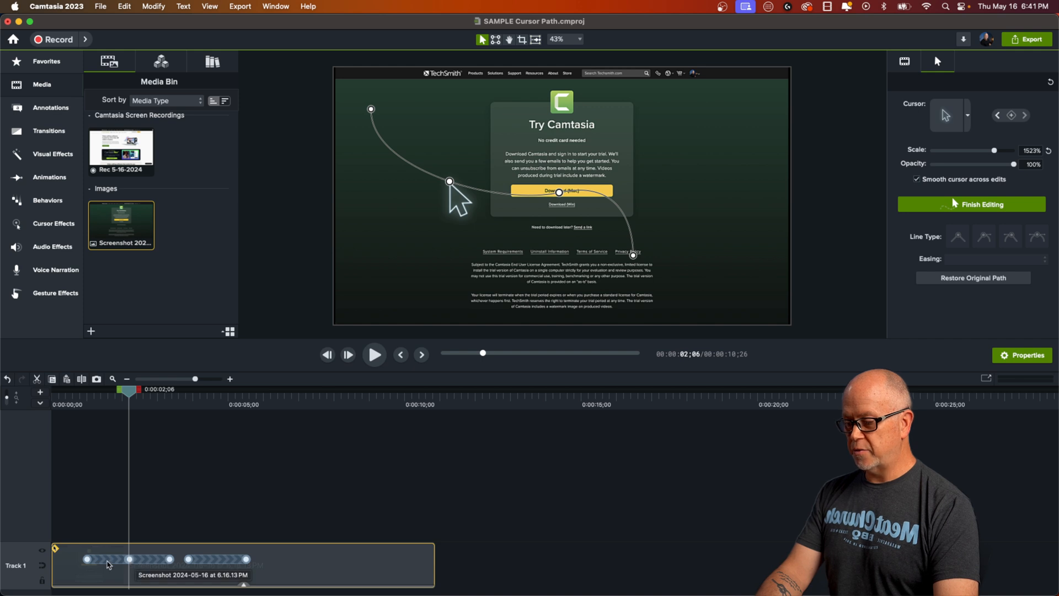
left_click_drag(109, 564, 92, 564)
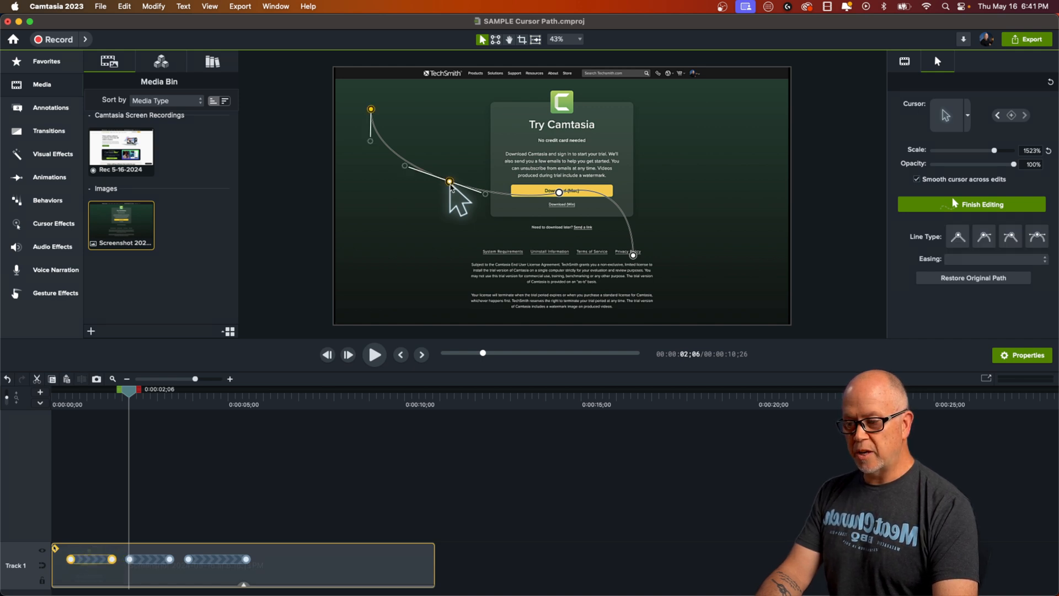
Place the split point beside the Try Camtasia heading, lengthen the Download point's curve handle, and preview the path from near the start until 0:00:03;14.
left_click_drag(450, 182, 481, 126)
left_click(559, 193)
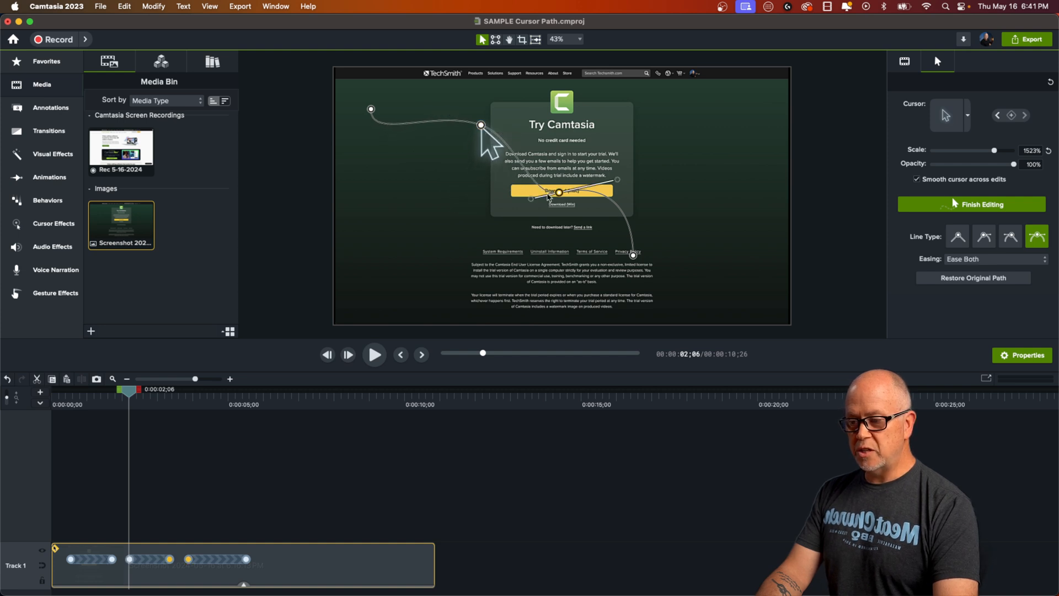
left_click_drag(528, 201, 518, 206)
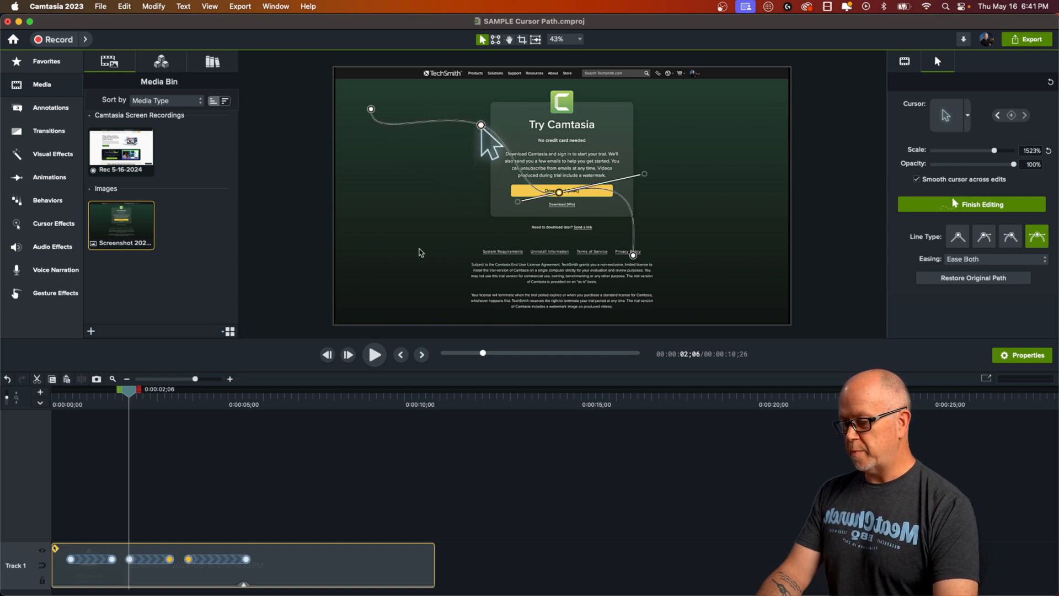
left_click(64, 407)
key("space")
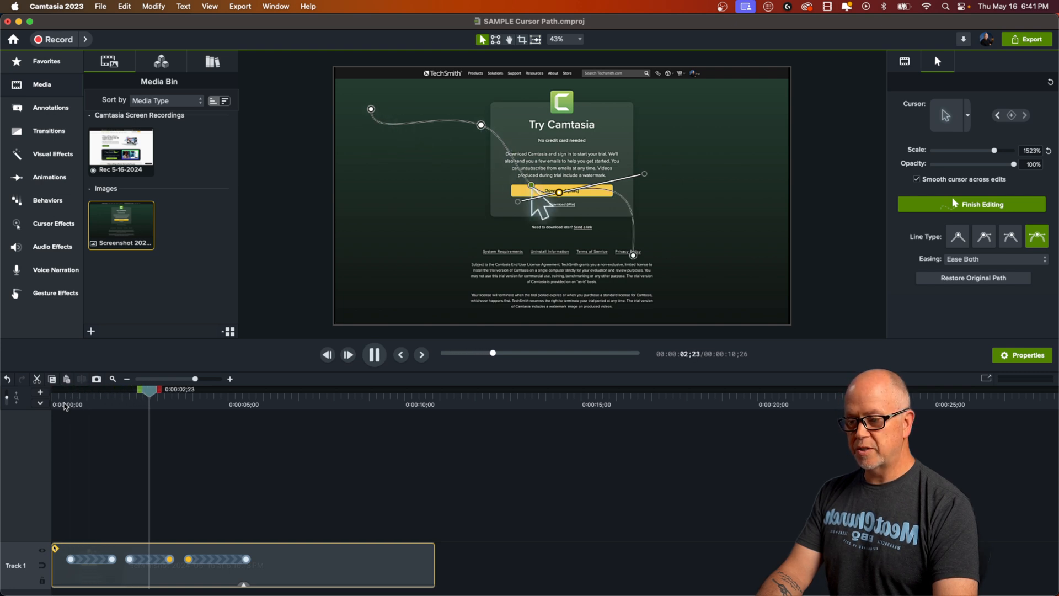
key("space")
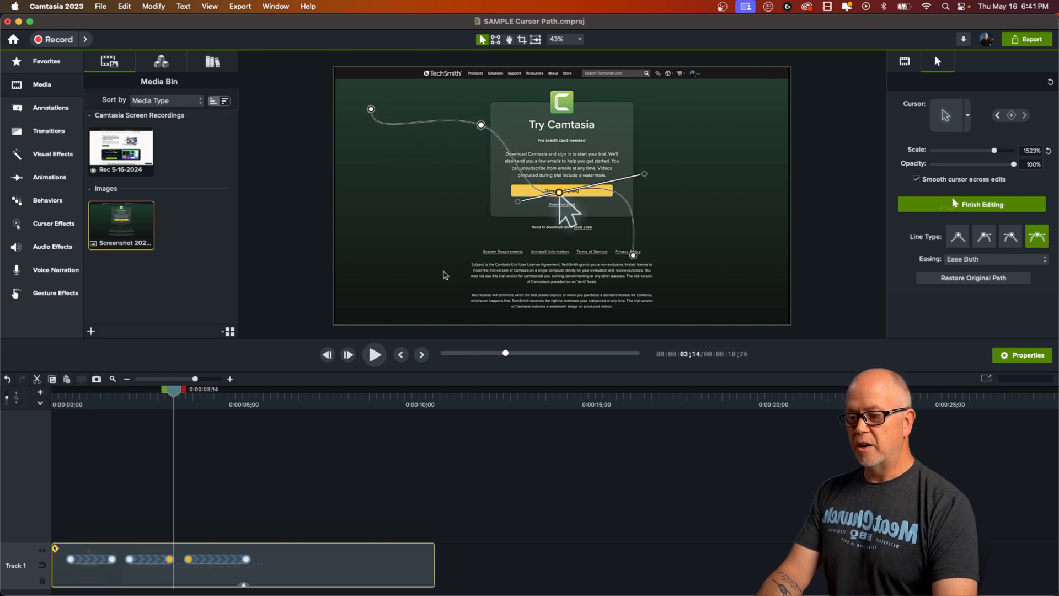
Set the split point's easing to Ease Both, and preview the cursor movement from about the 1-second mark until 0:00:07;07.
left_click(482, 126)
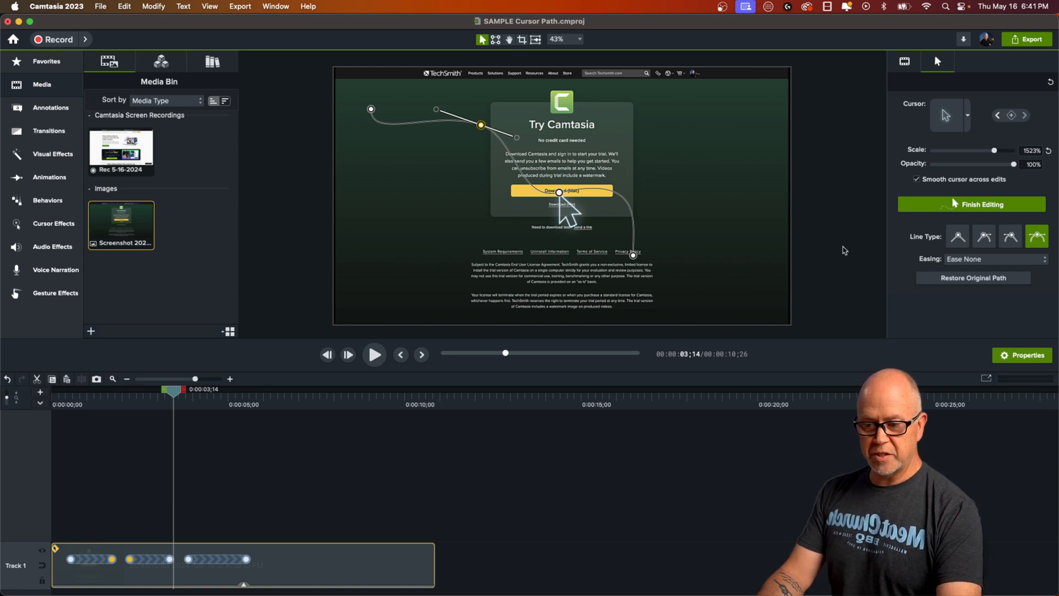
left_click(958, 261)
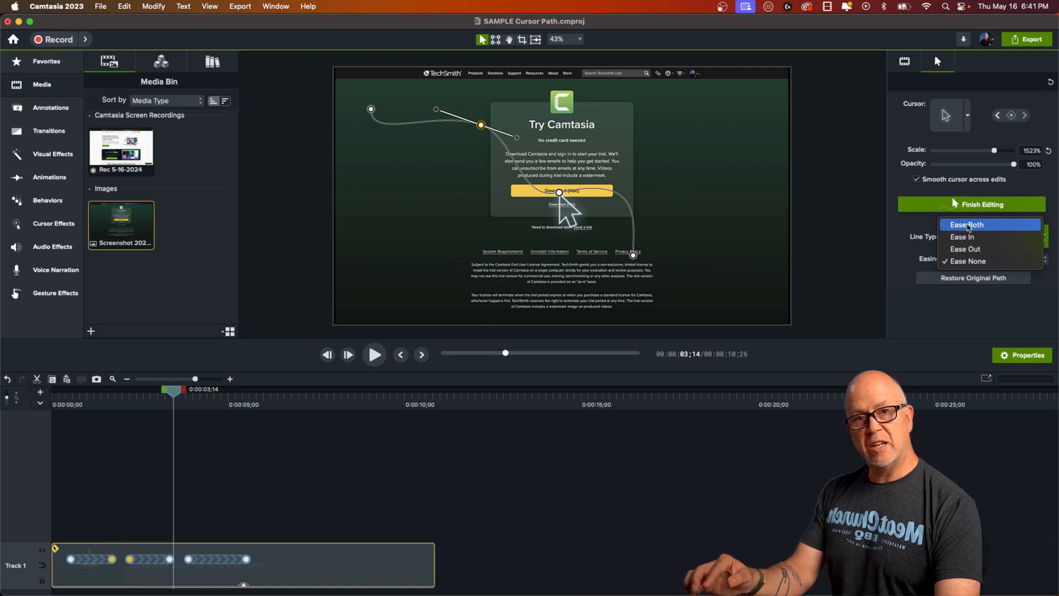
left_click(967, 225)
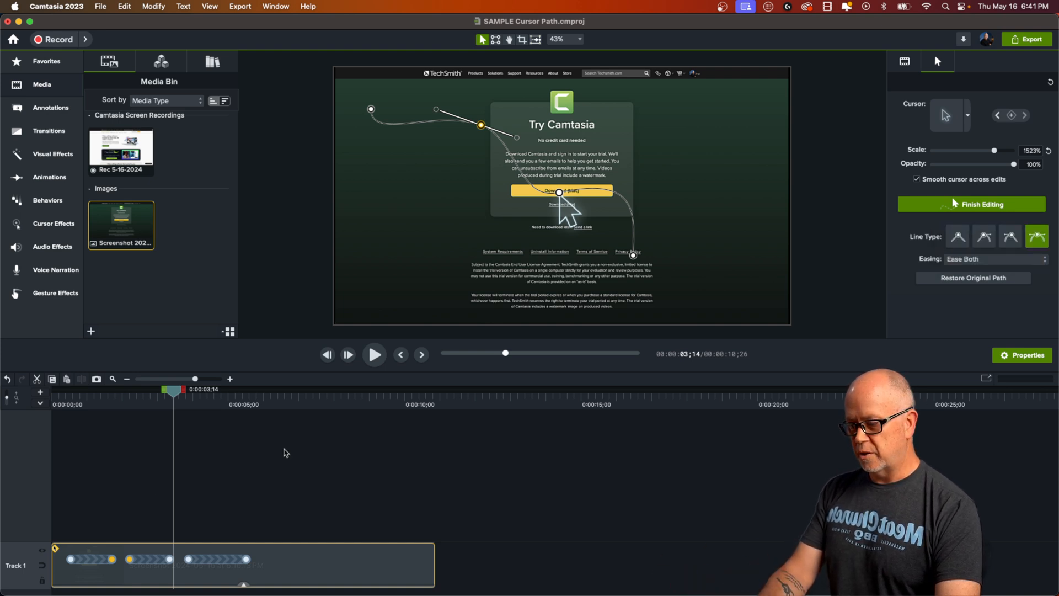
left_click(91, 404)
key("space")
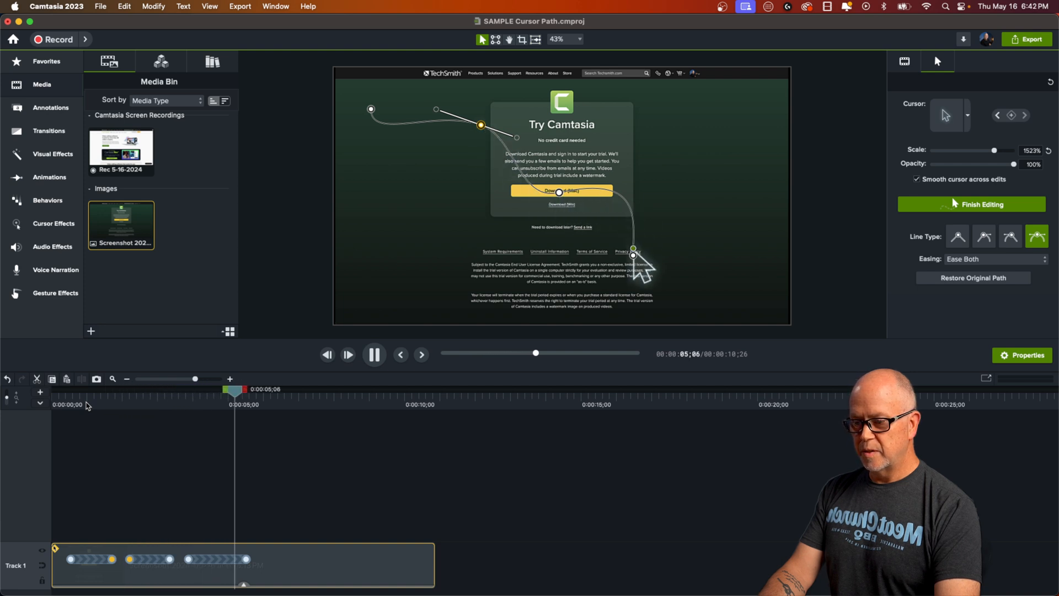
key("space")
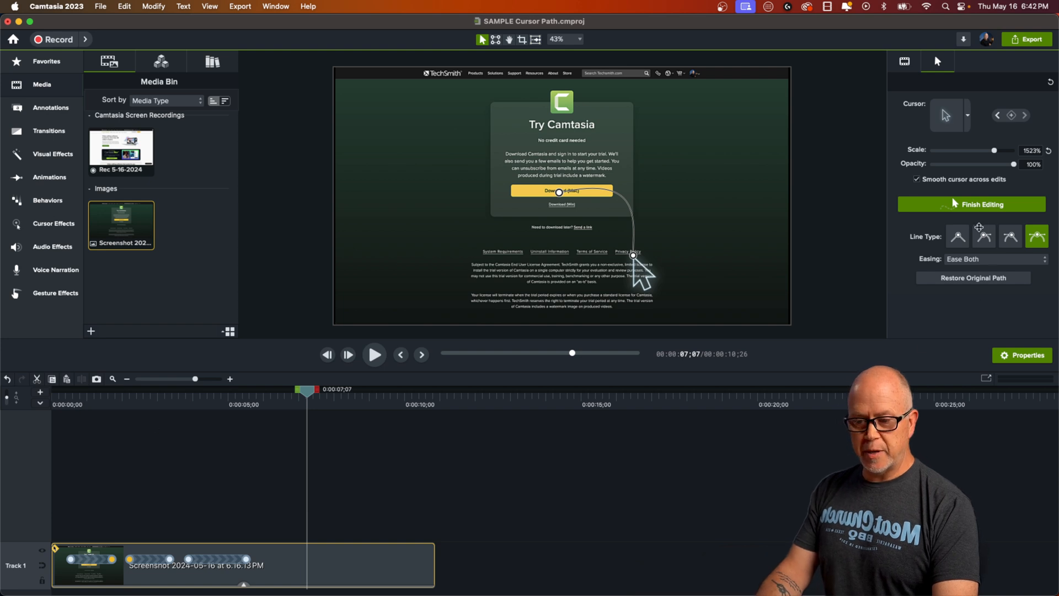
Finish editing the cursor path, deselect the clip, and preview the animation from about 2 seconds until 0:00:05;29.
left_click(982, 205)
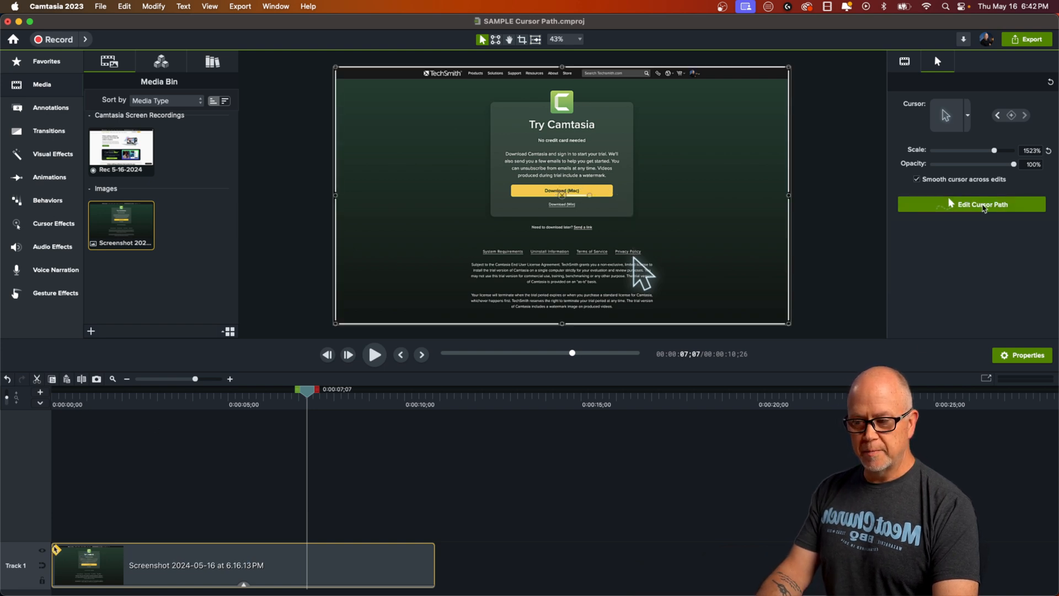
left_click(446, 505)
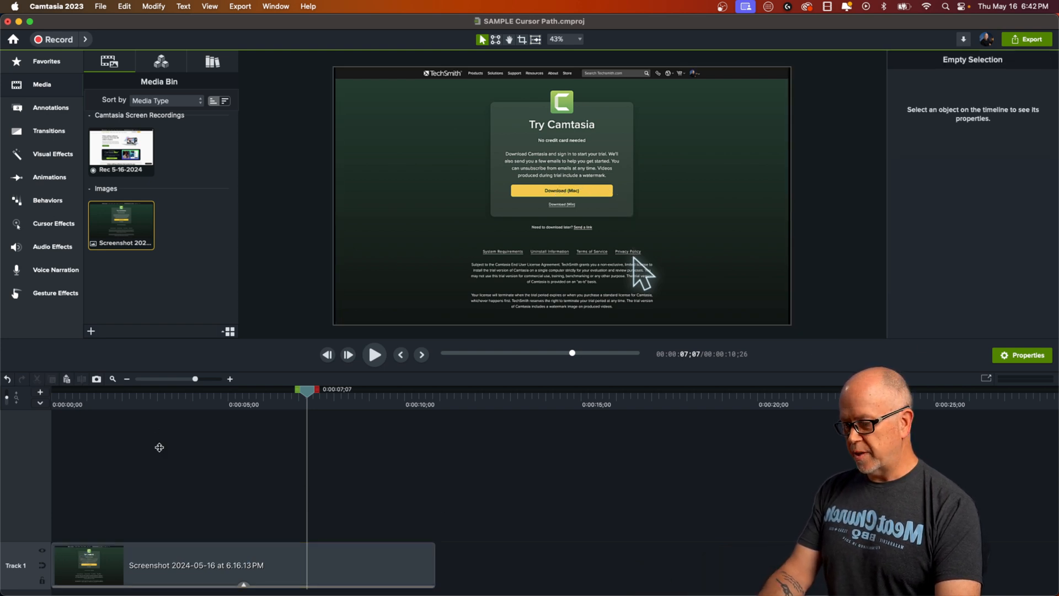
left_click(130, 406)
key("space")
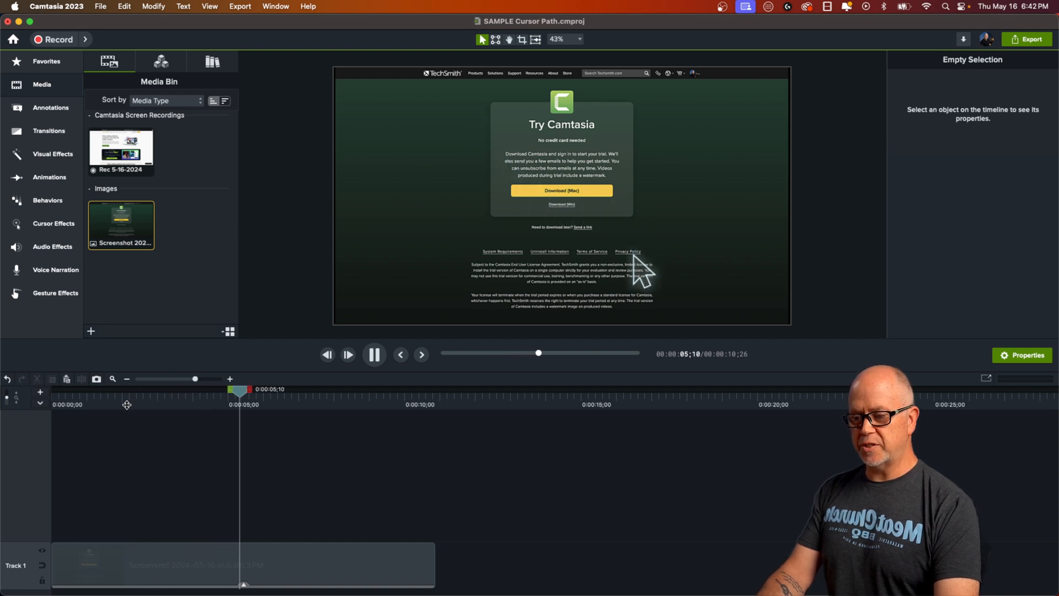
key("space")
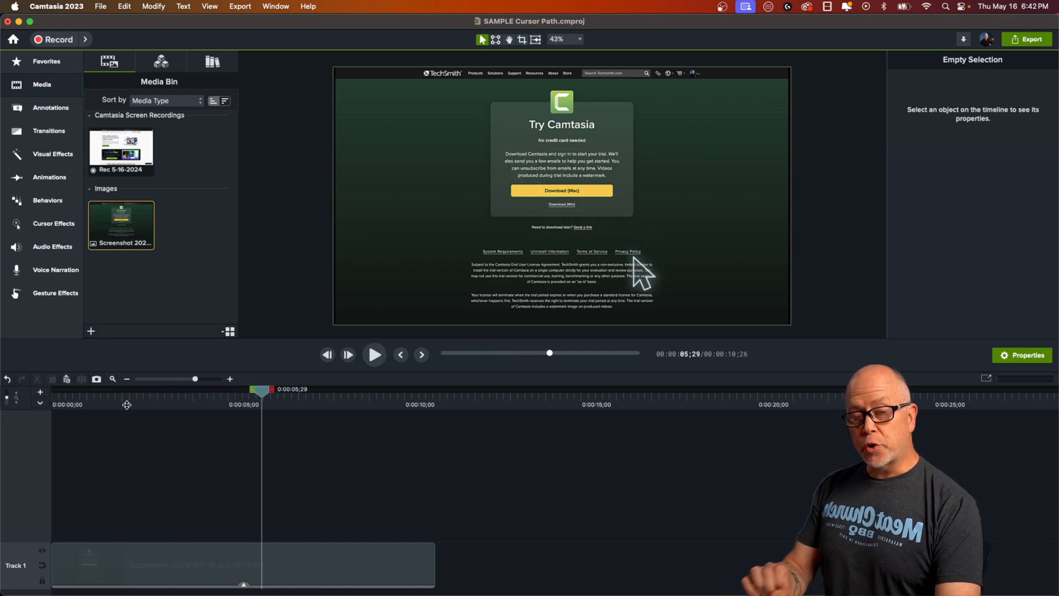
Add the Rec 5-16-2024 screen recording on a new track above the screenshot, starting at 0:00:00, and select it.
left_click(122, 156)
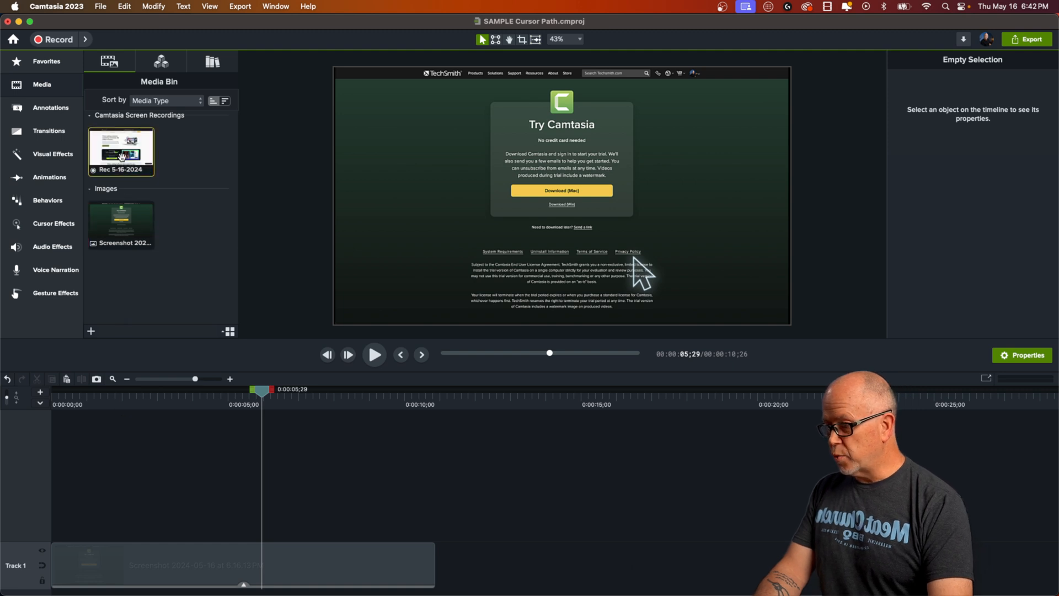
left_click_drag(122, 156, 49, 527)
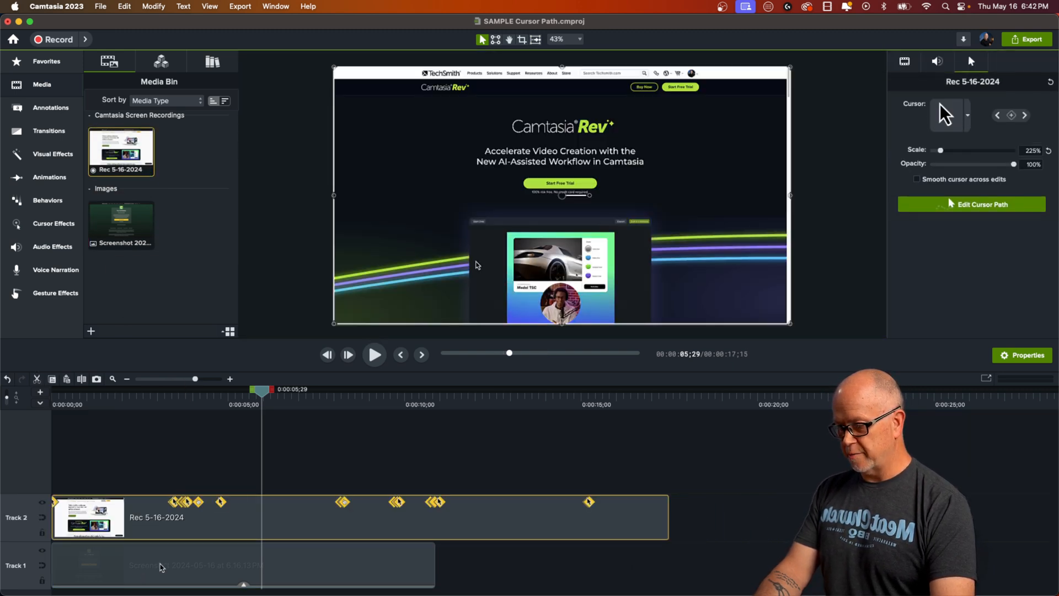
left_click(161, 567)
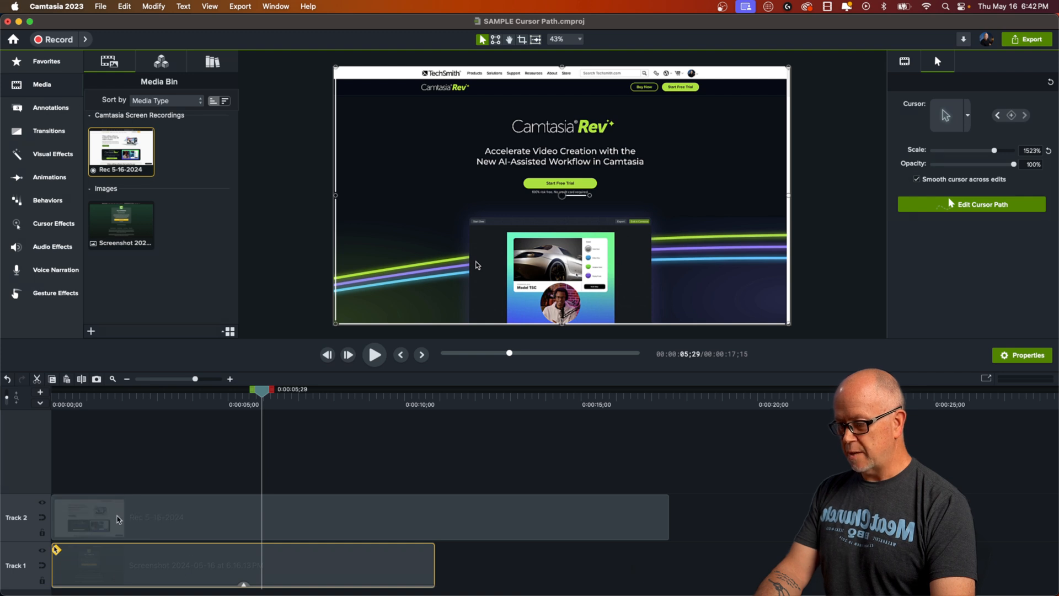
left_click(215, 514)
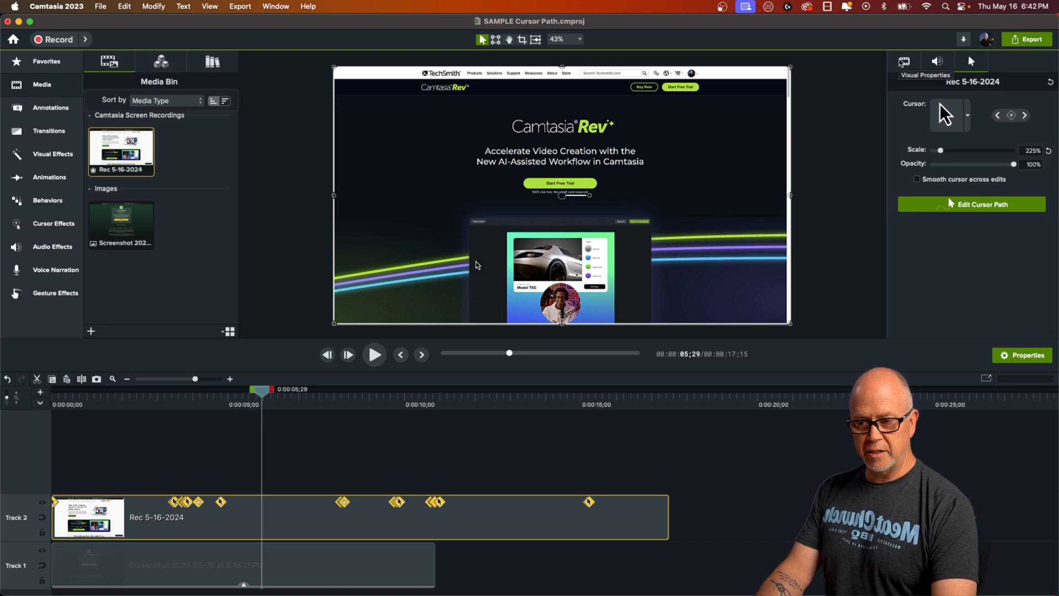
Show the recording's visual properties and play it from the beginning until 0:00:15;27.
left_click(905, 64)
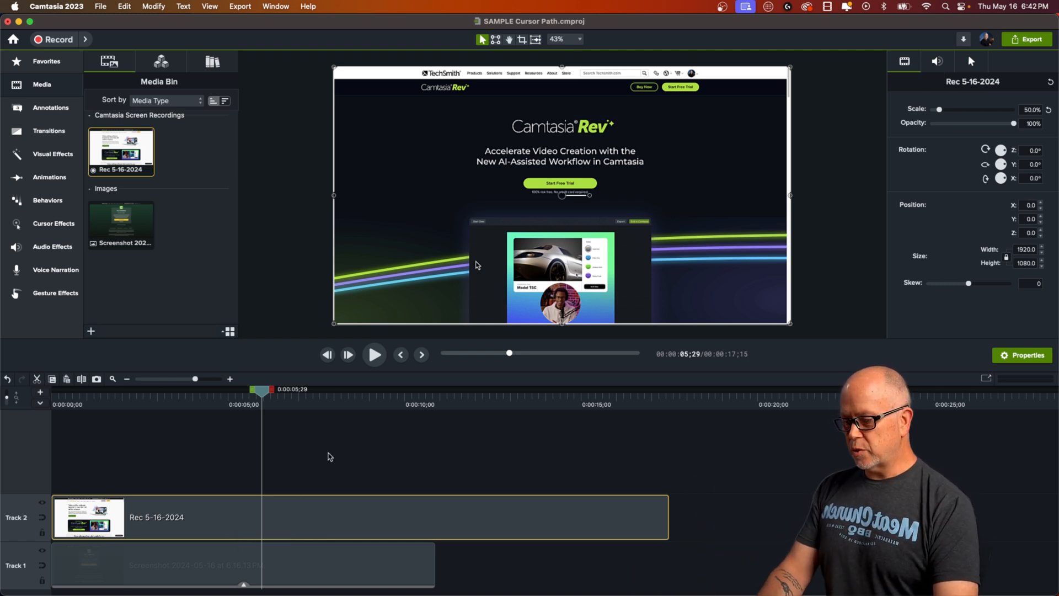
left_click_drag(262, 392, 45, 431)
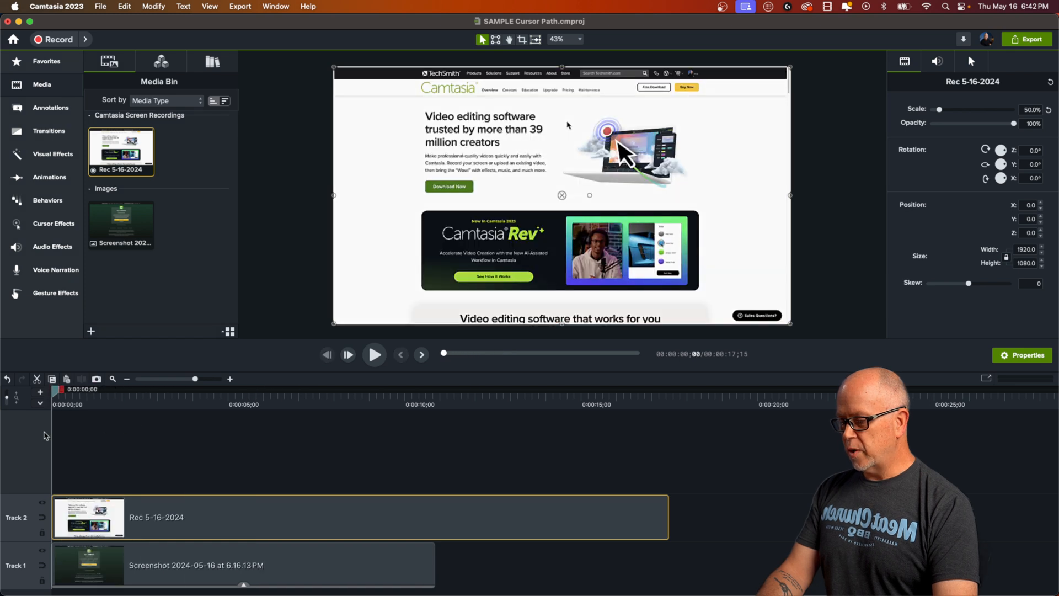
key("space")
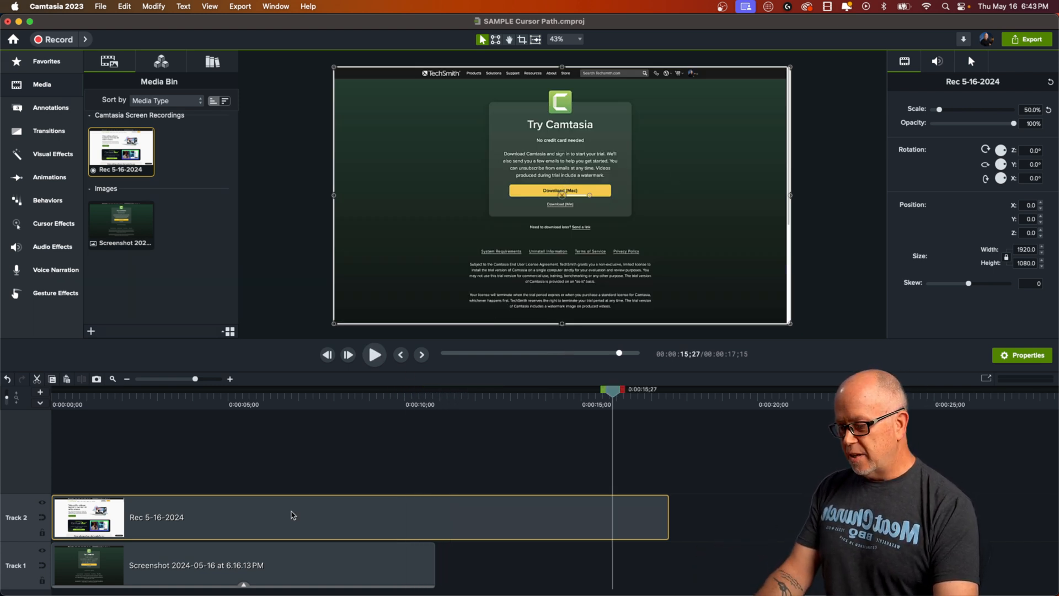
Move the playhead to 0:00:05;23 and show the recording's cursor properties.
left_click(256, 405)
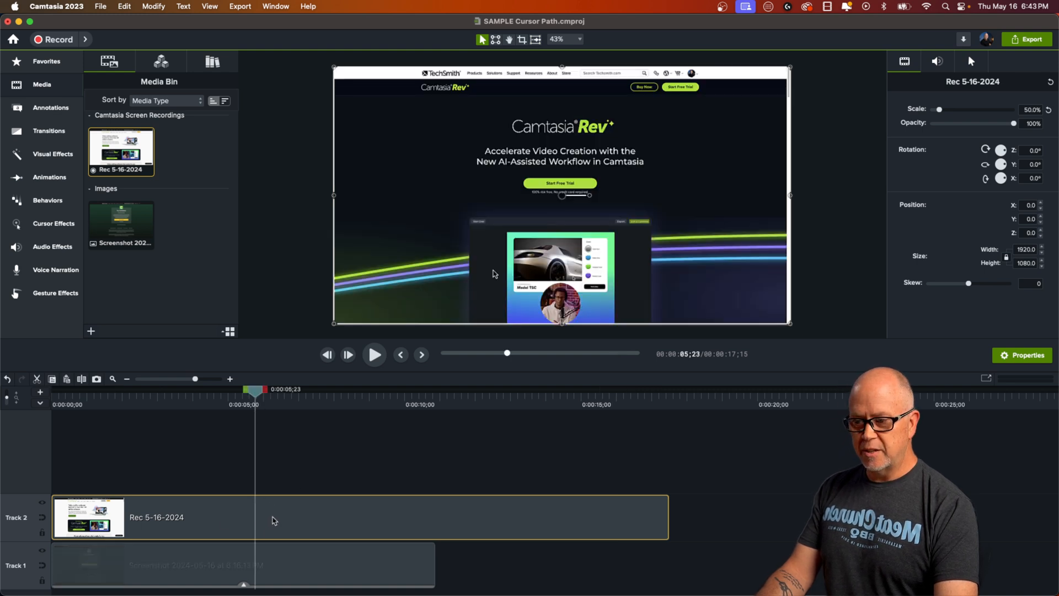
left_click(970, 62)
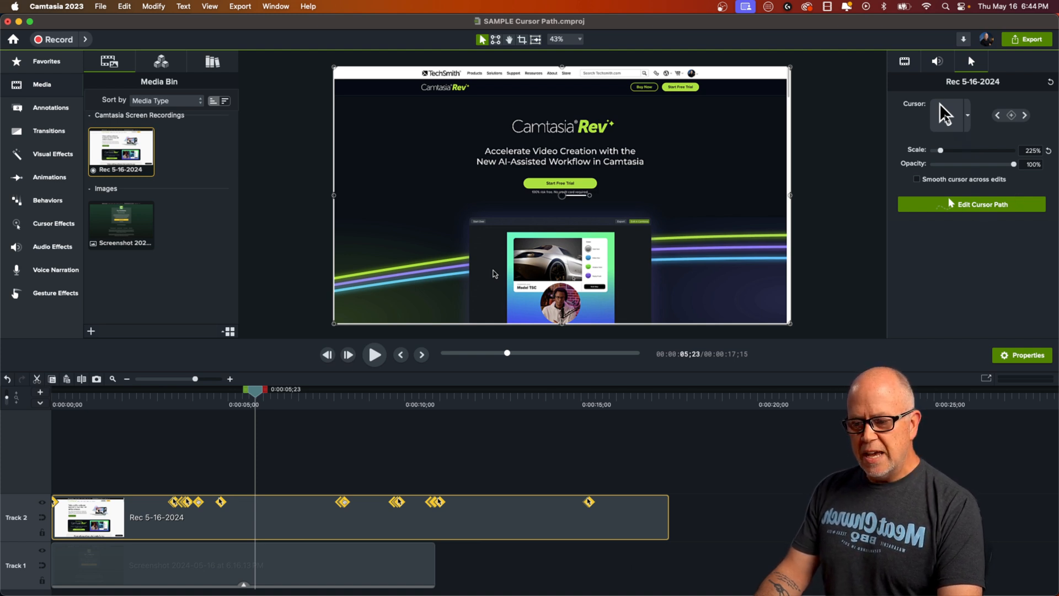
Start editing the recording's cursor path with the Create New Path option.
left_click(980, 209)
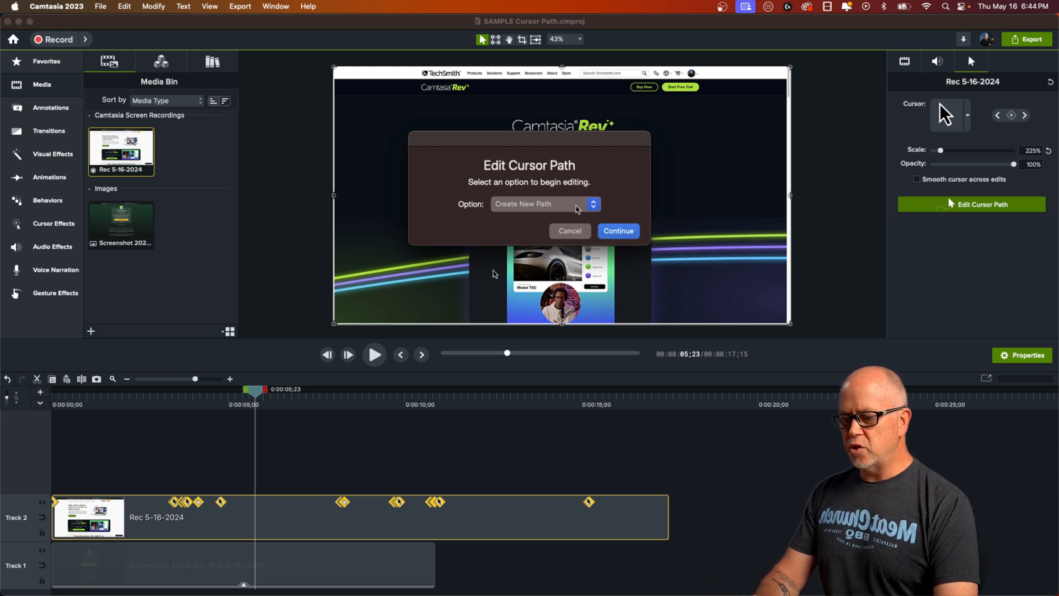
left_click(594, 206)
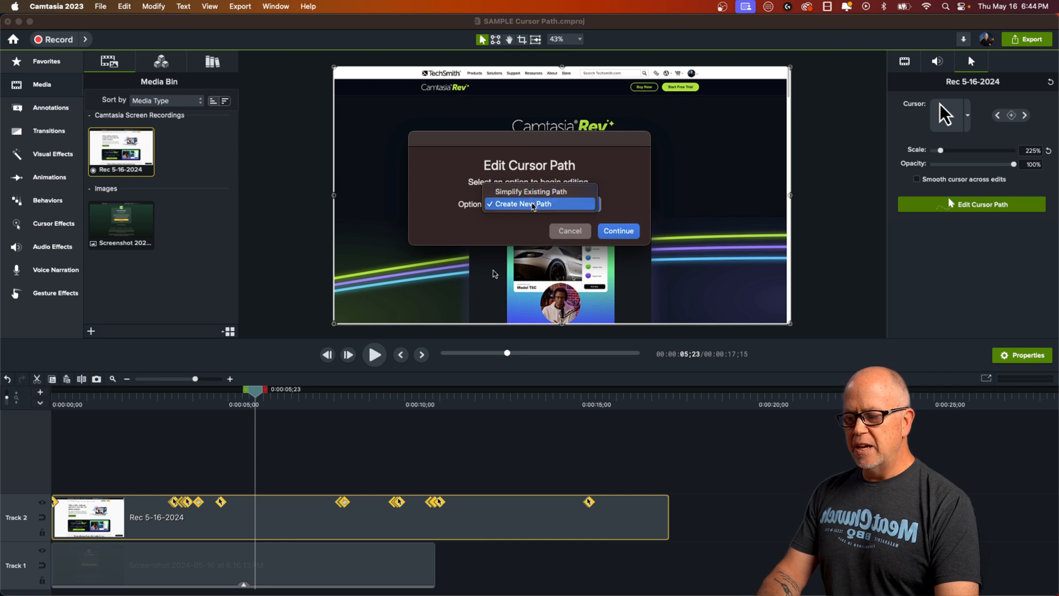
left_click(534, 205)
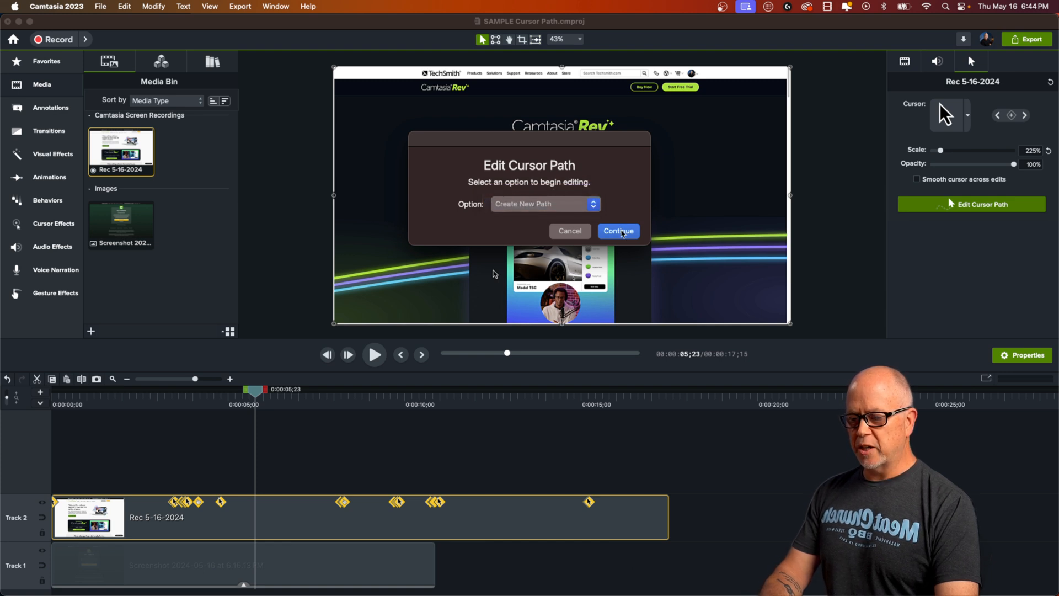
left_click(619, 231)
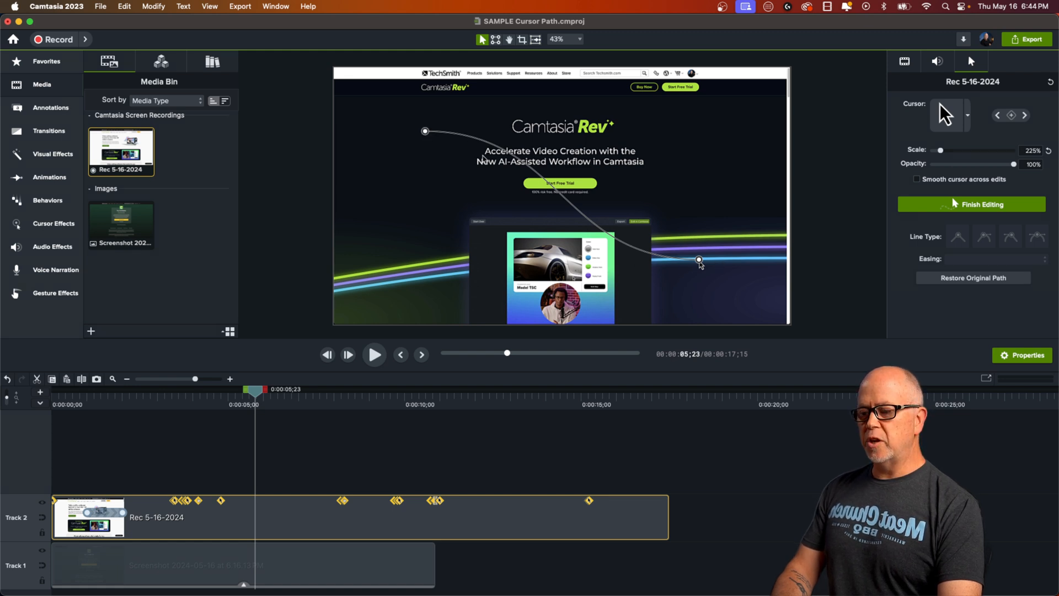
Select the new path segment, scrub through the recording until 0:00:07;11 to review it, and discard the new path.
left_click_drag(255, 390, 106, 393)
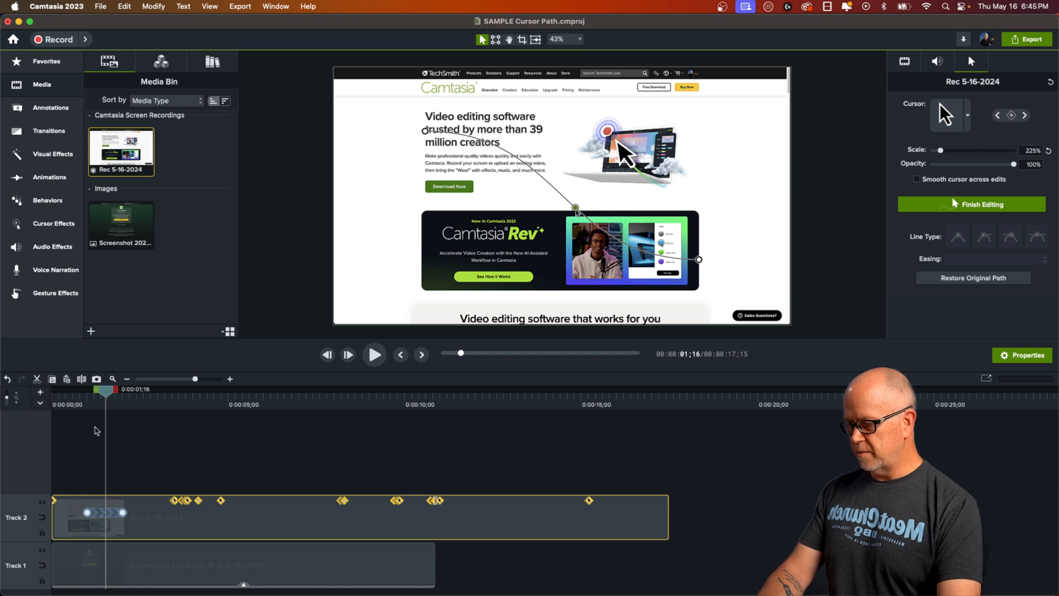
left_click(105, 513)
left_click_drag(107, 396, 167, 445)
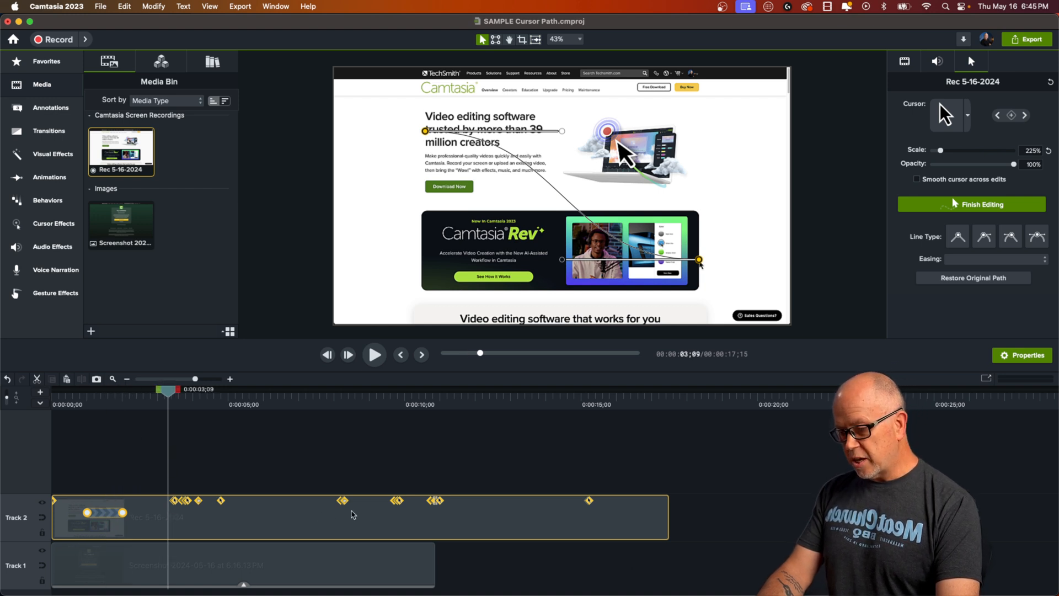
left_click_drag(169, 395, 313, 470)
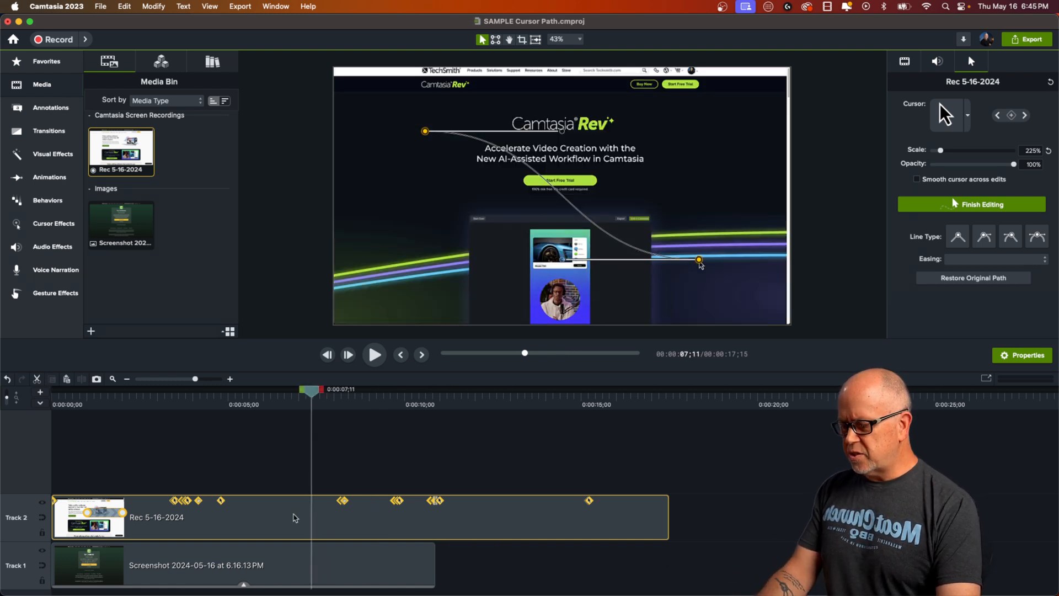
left_click(954, 202)
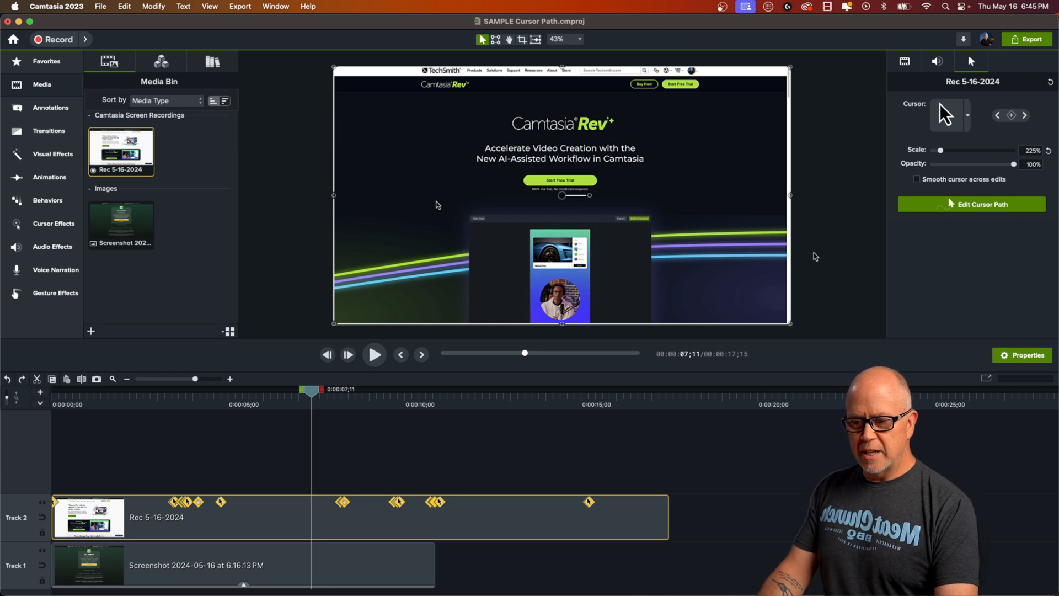
Start editing the recording's cursor path with the Simplify Existing Path option.
left_click(985, 209)
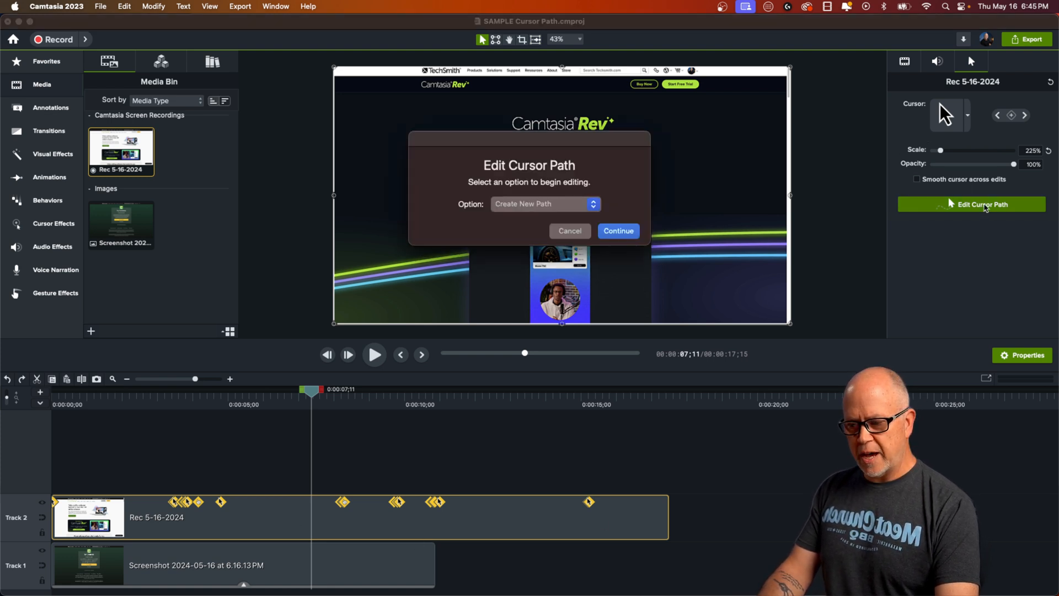
left_click(593, 204)
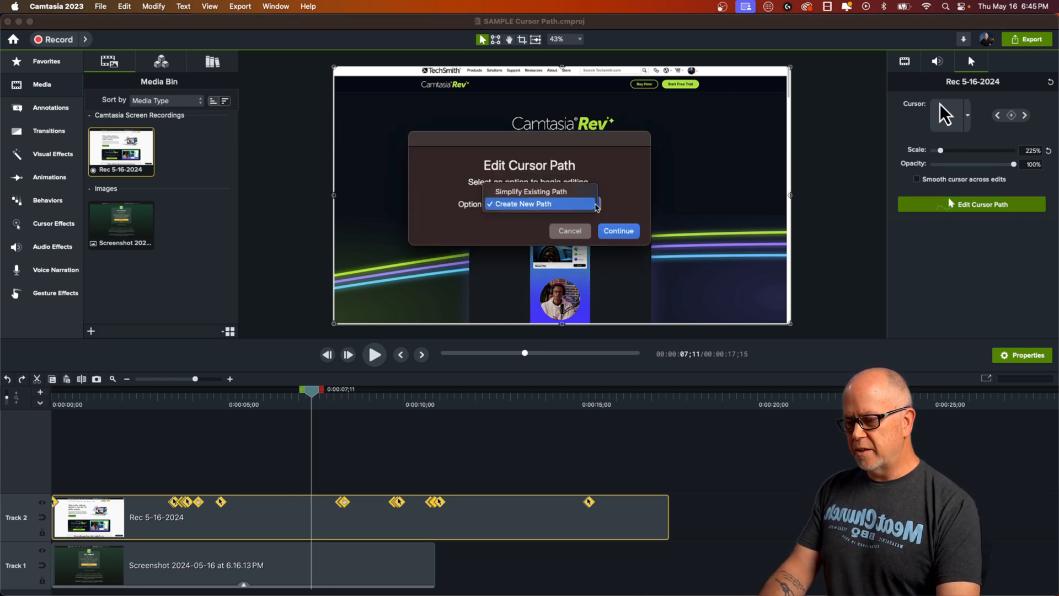
left_click(530, 191)
left_click(615, 231)
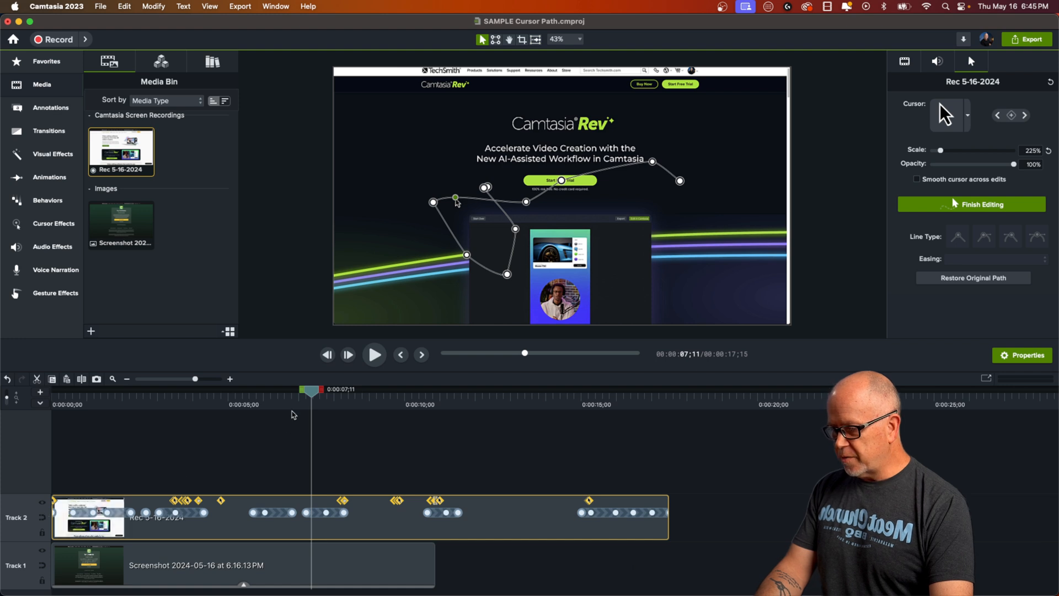
Go to the I-beam cursor at 0:00:08;07, replace all cursor images with the Mac System Cursors arrow, and check the cursor at 0:00:05;27.
left_click_drag(312, 392, 102, 437)
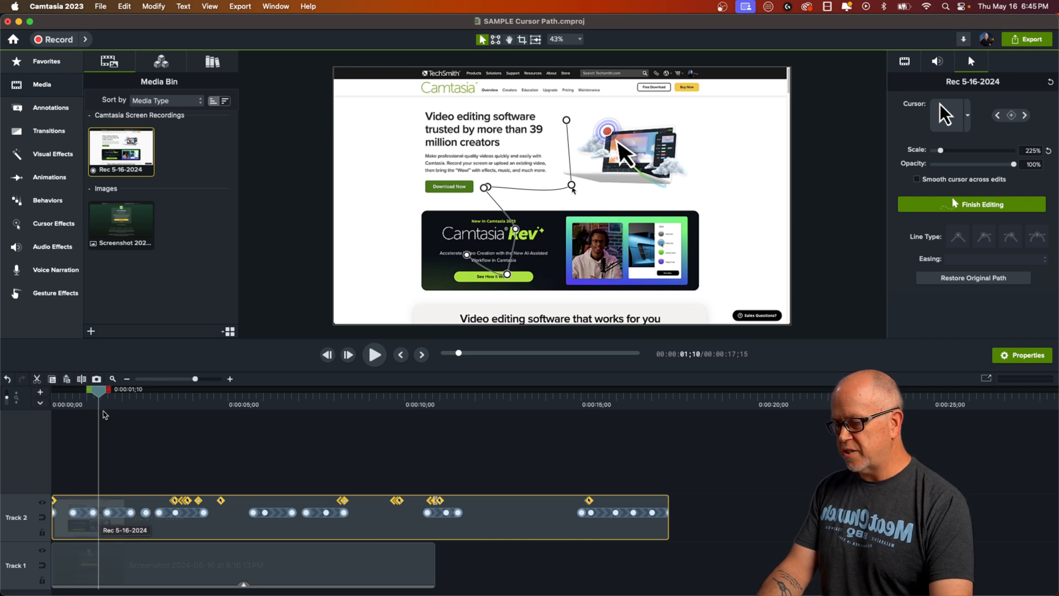
left_click_drag(100, 394, 343, 450)
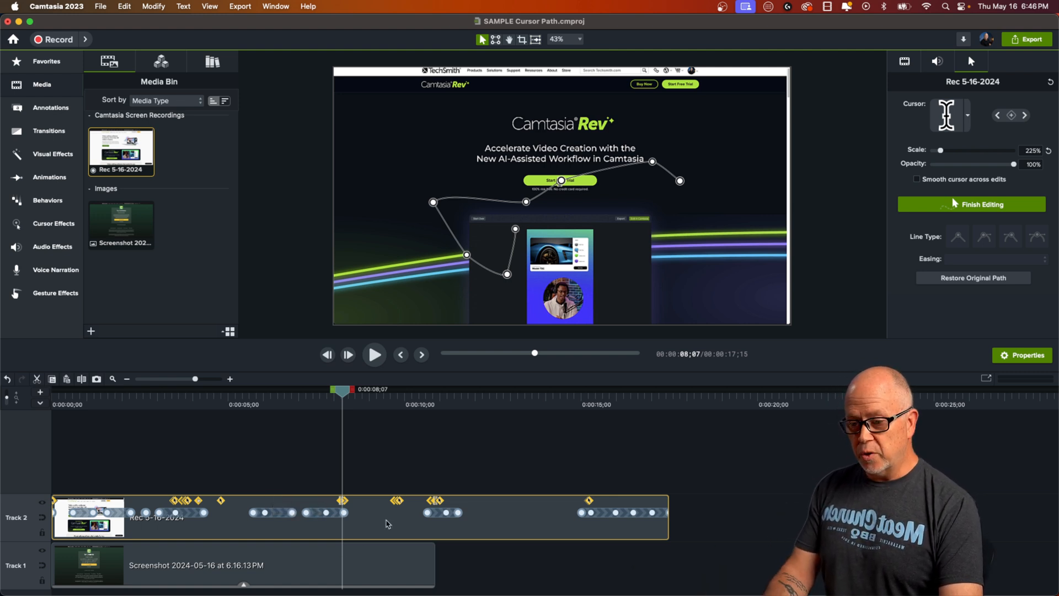
left_click(968, 115)
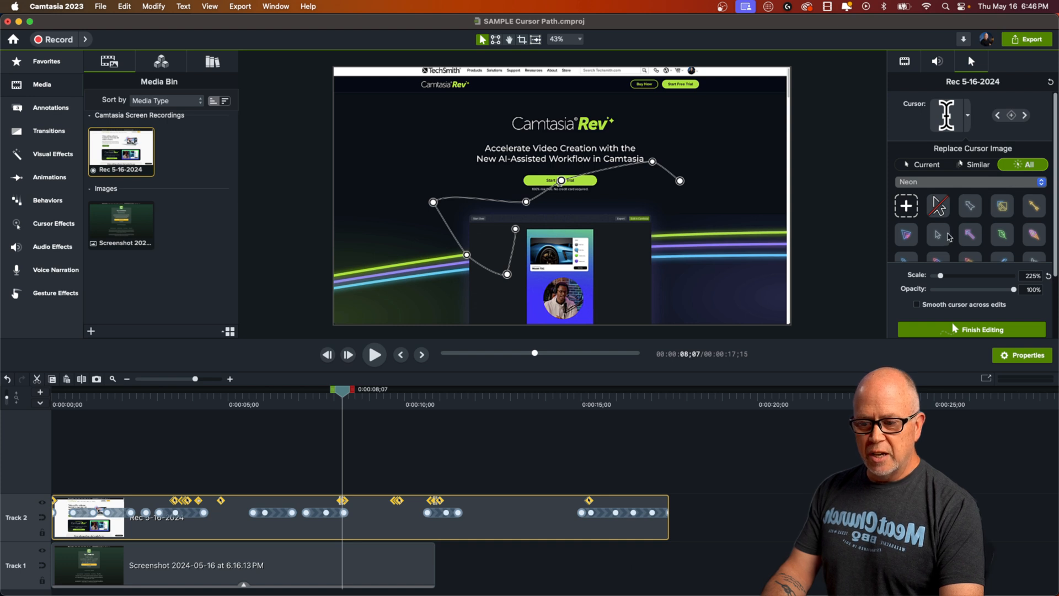
left_click(942, 186)
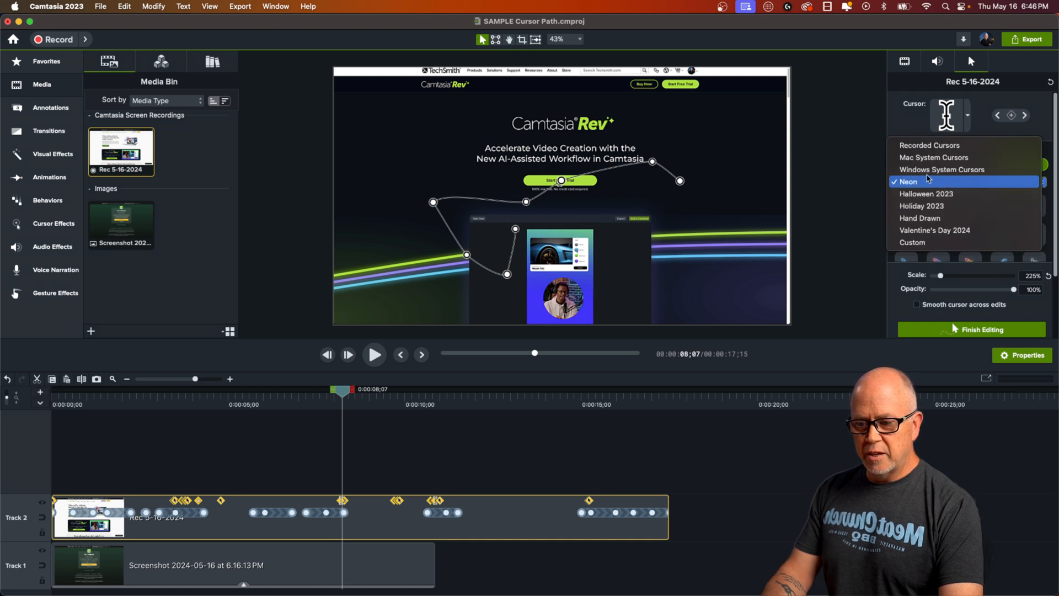
left_click(935, 159)
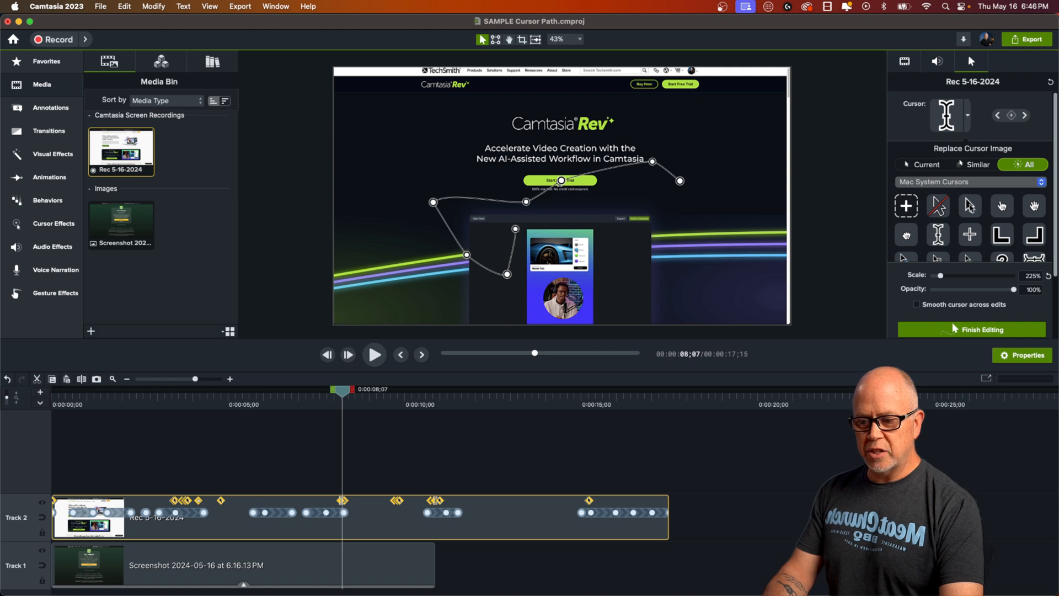
left_click(970, 206)
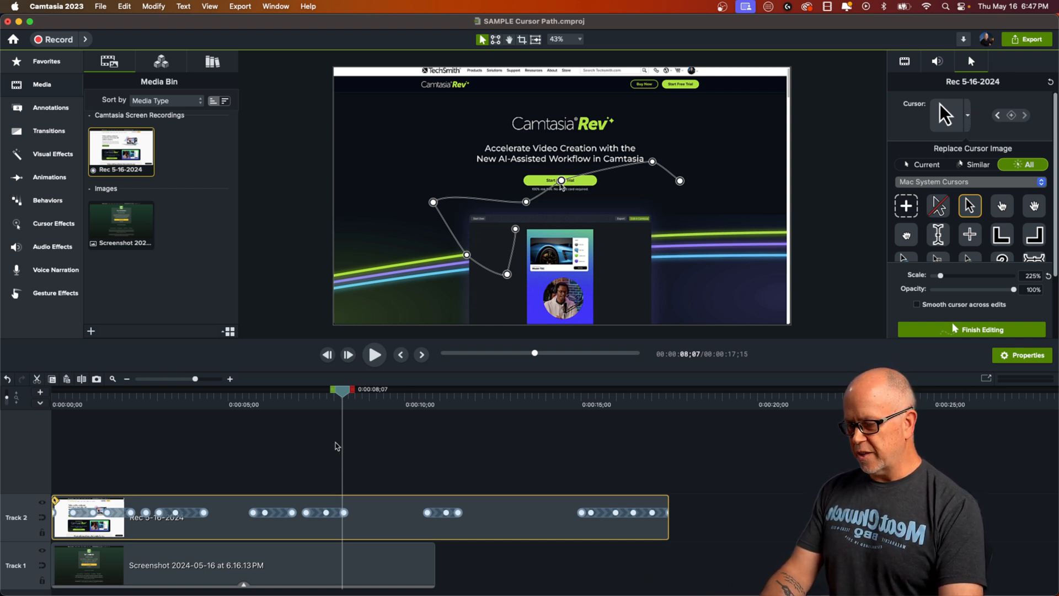
left_click_drag(338, 446, 259, 441)
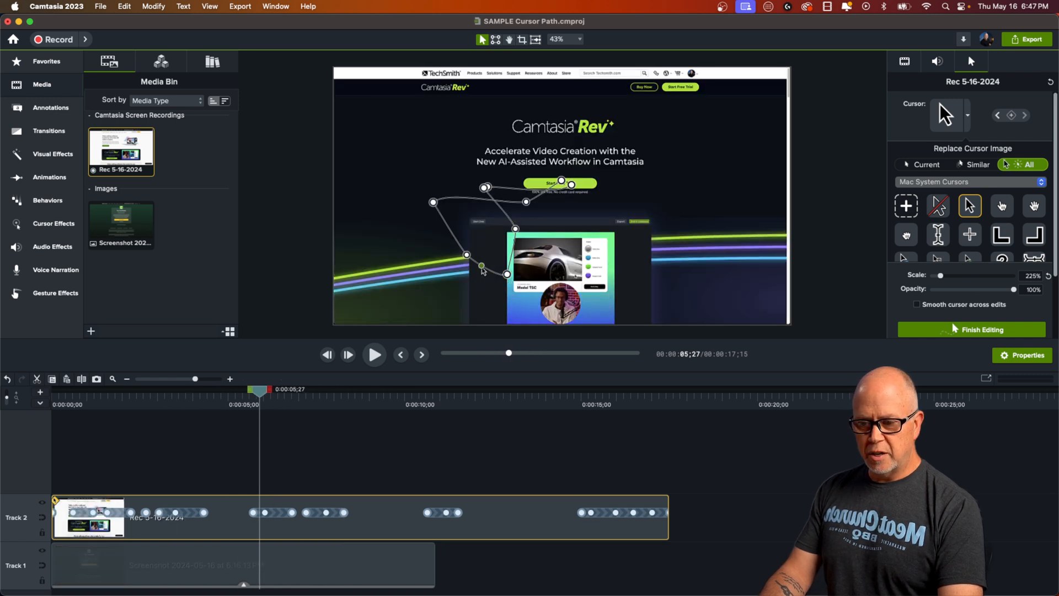
left_click(967, 114)
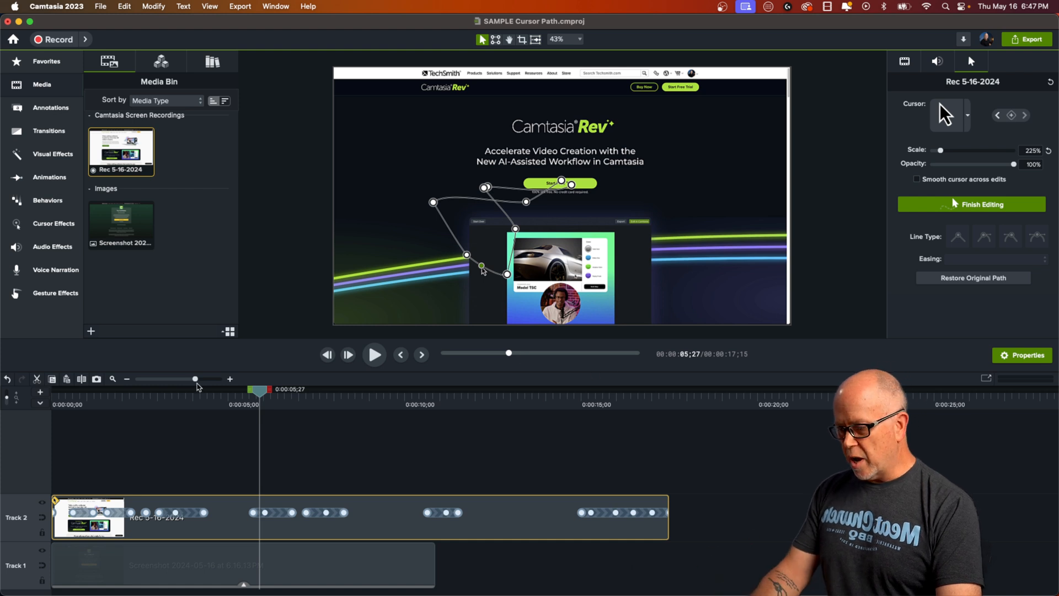
At 0:00:01;25, delete the path point beneath the starting point and the two overlapping points beside the Download Now button.
left_click_drag(260, 393, 119, 529)
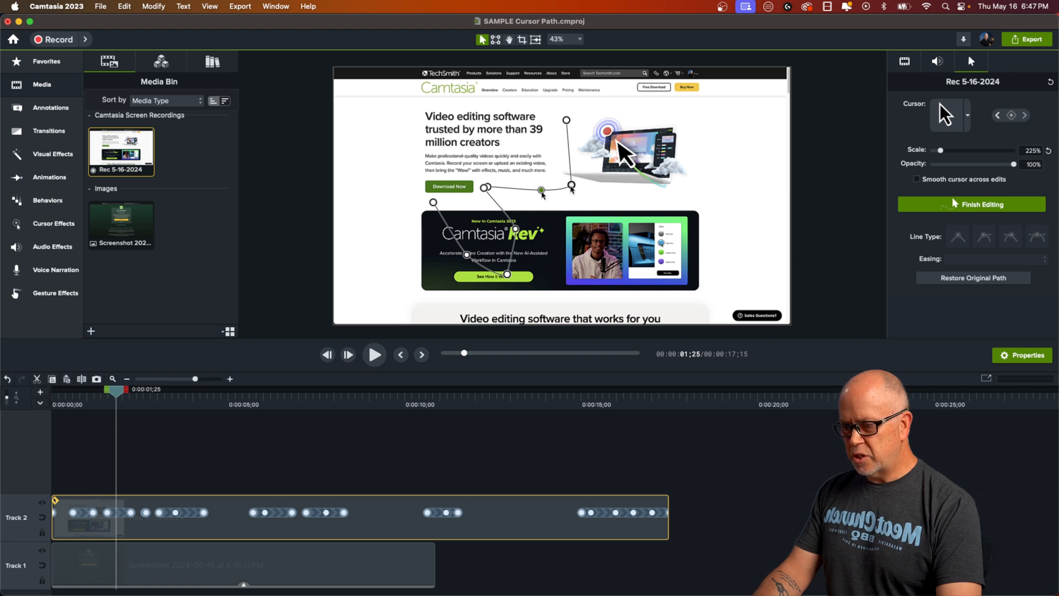
left_click(571, 187)
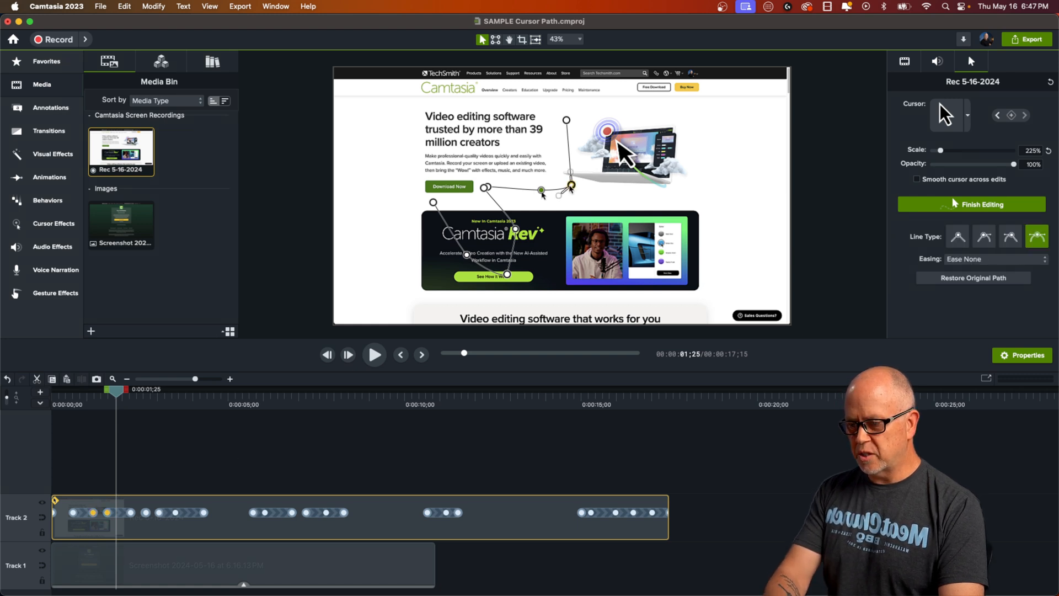
key("Delete")
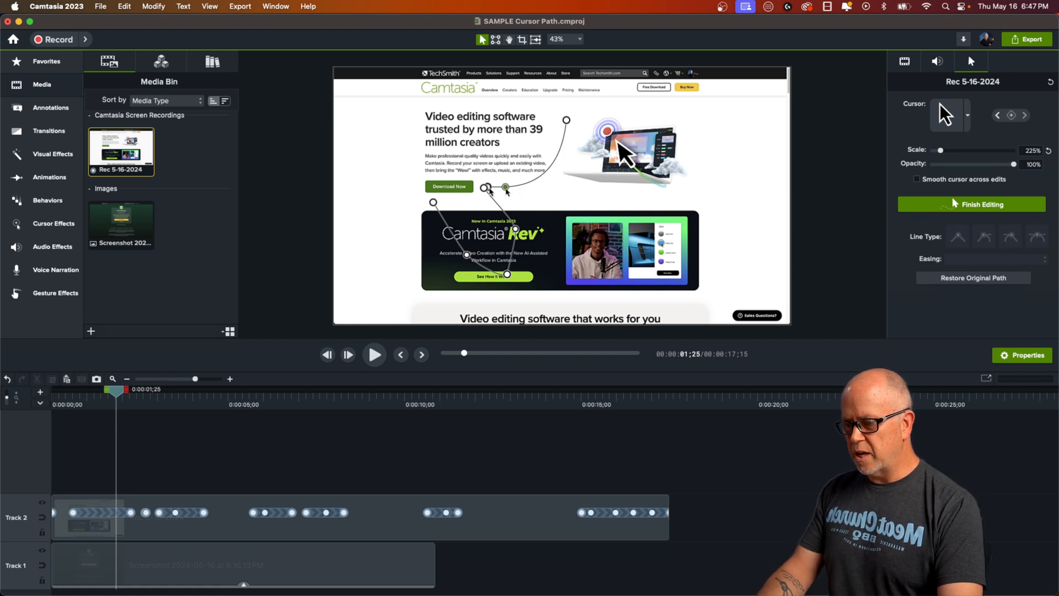
left_click(487, 188)
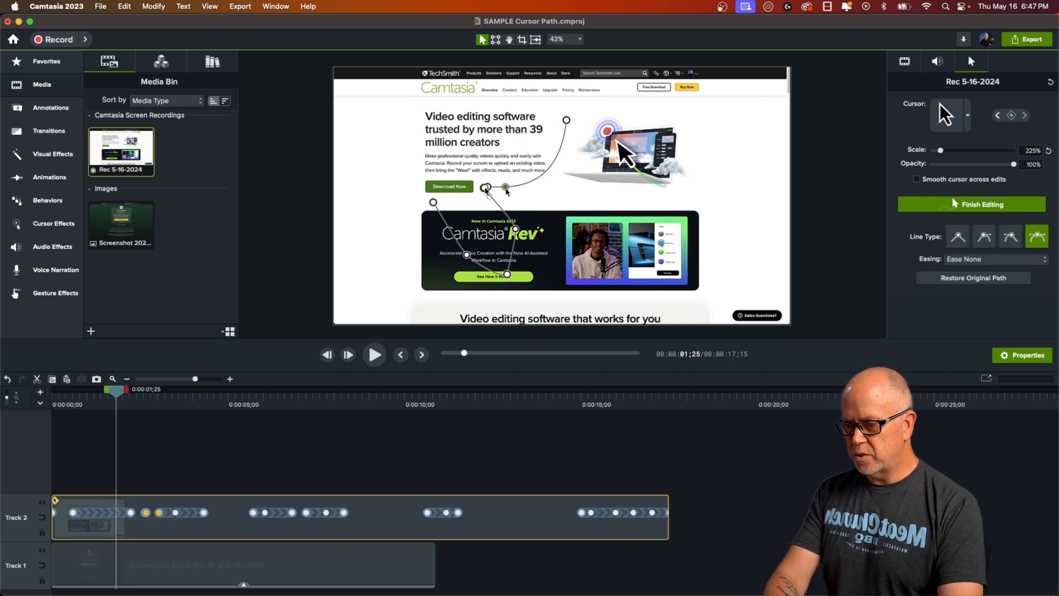
key("Delete")
left_click(488, 187)
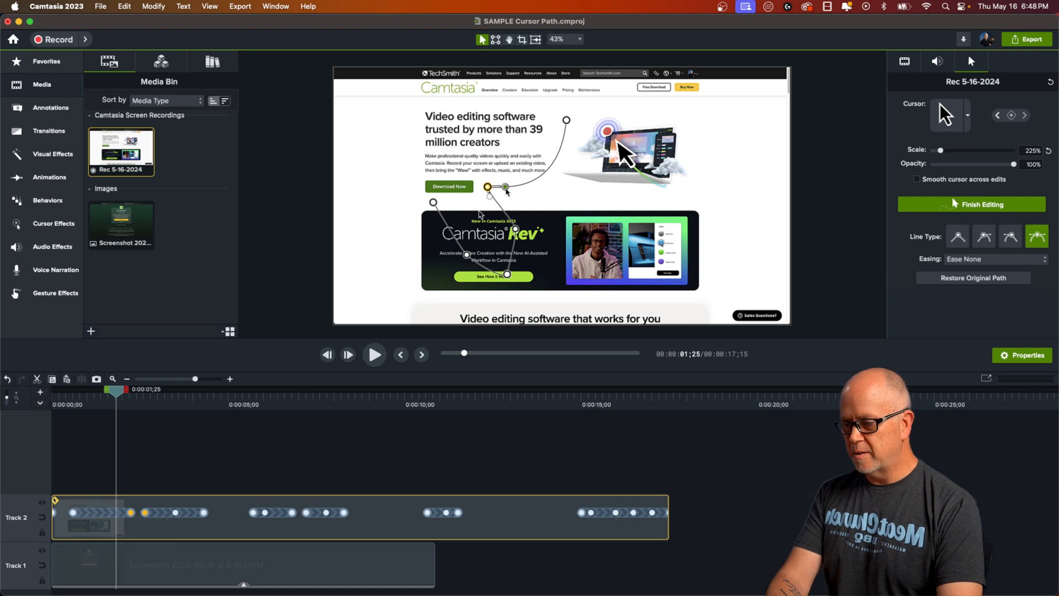
key("Delete")
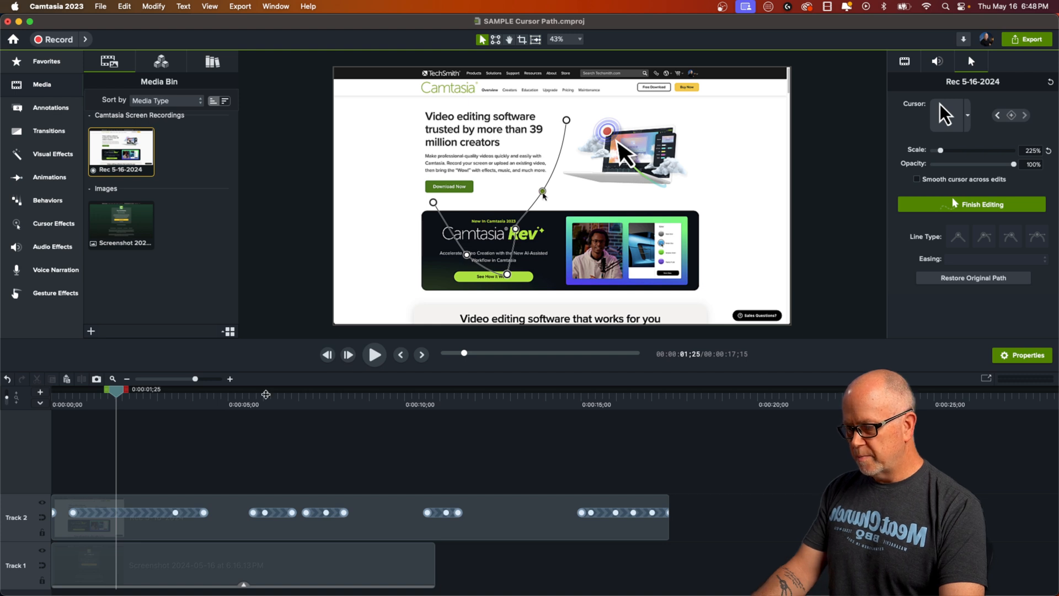
Shift the middle path point over the Camtasia Rev heading earlier in time, and delete that point from the path.
left_click(147, 517)
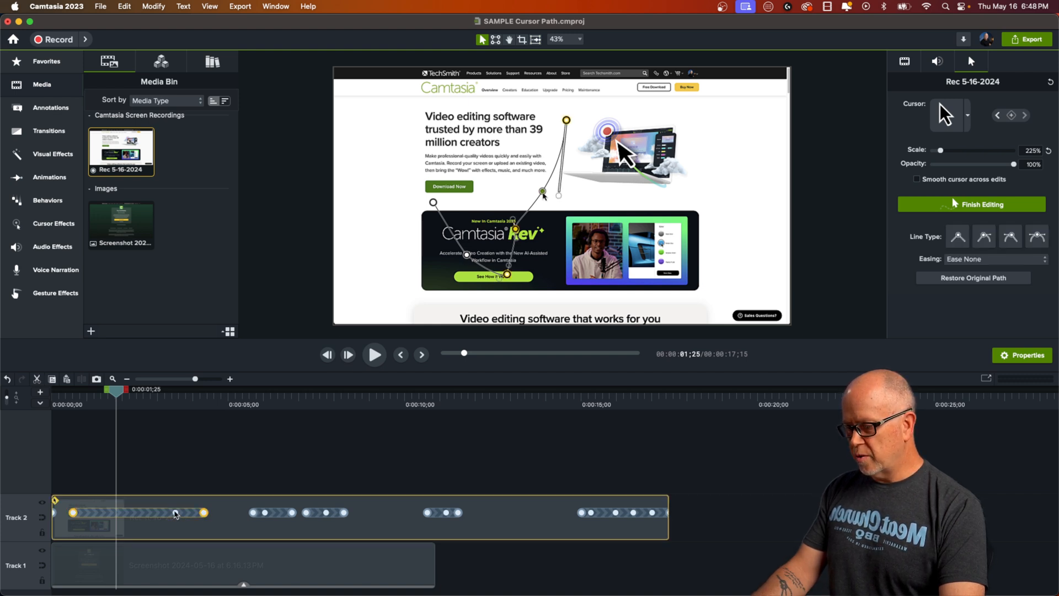
left_click_drag(174, 513, 139, 520)
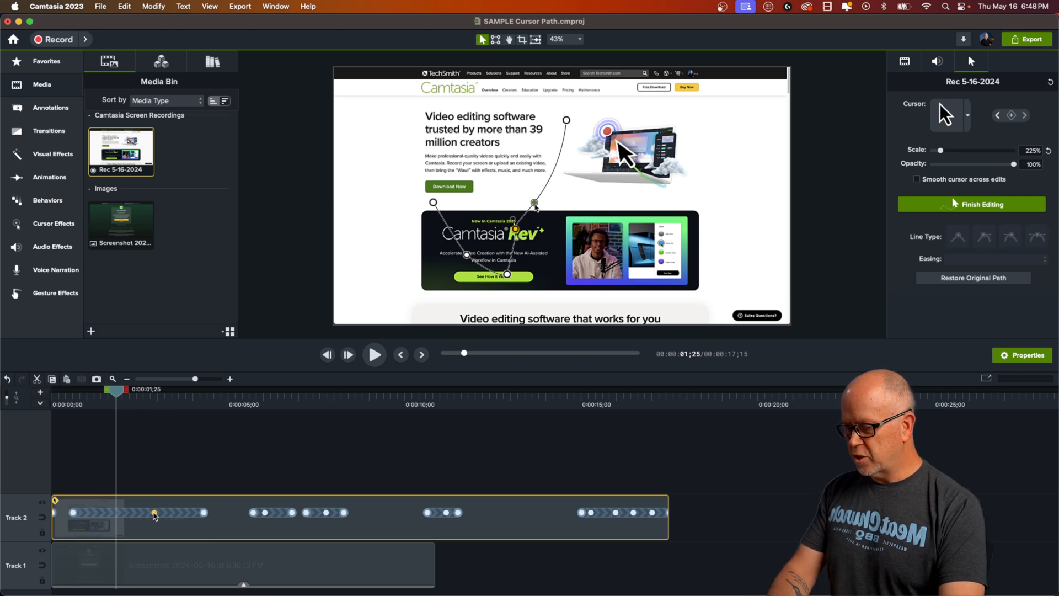
left_click(175, 448)
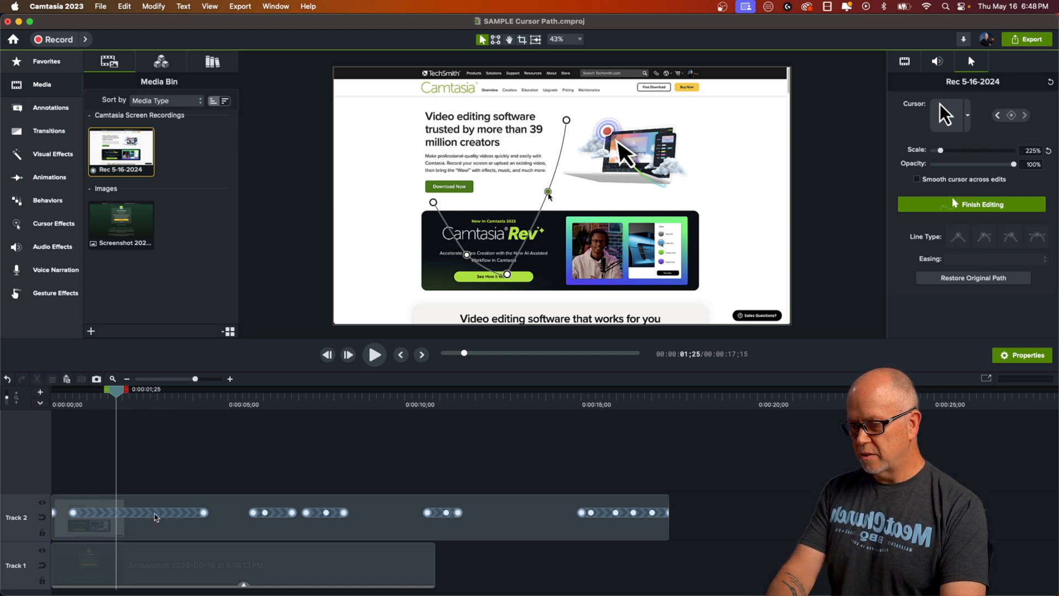
Preview the simplified cursor movement from 0:00:00;16 until 0:00:02;27.
left_click_drag(115, 391, 70, 457)
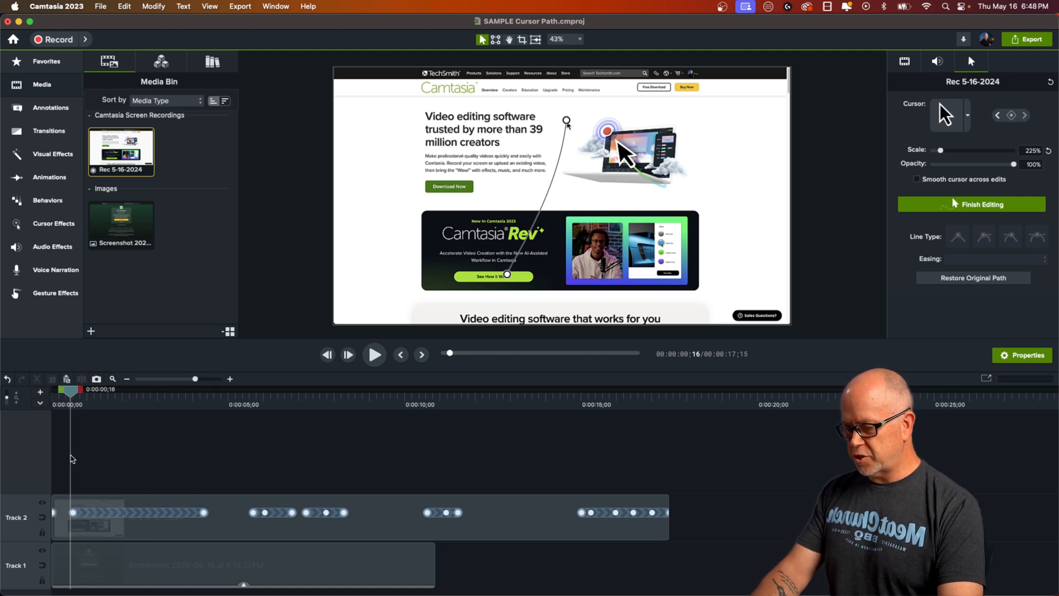
key("space")
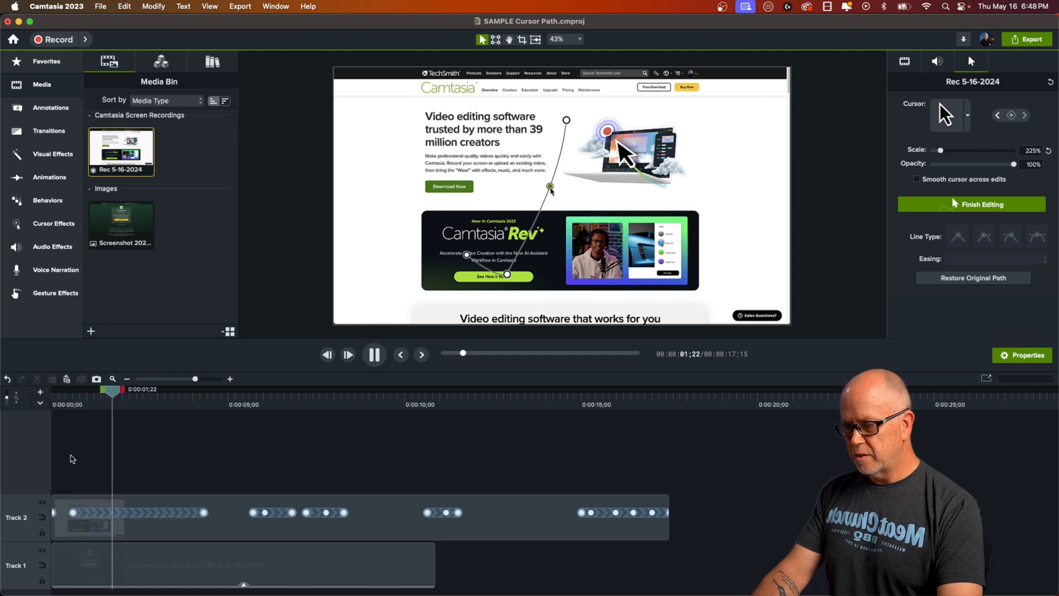
key("space")
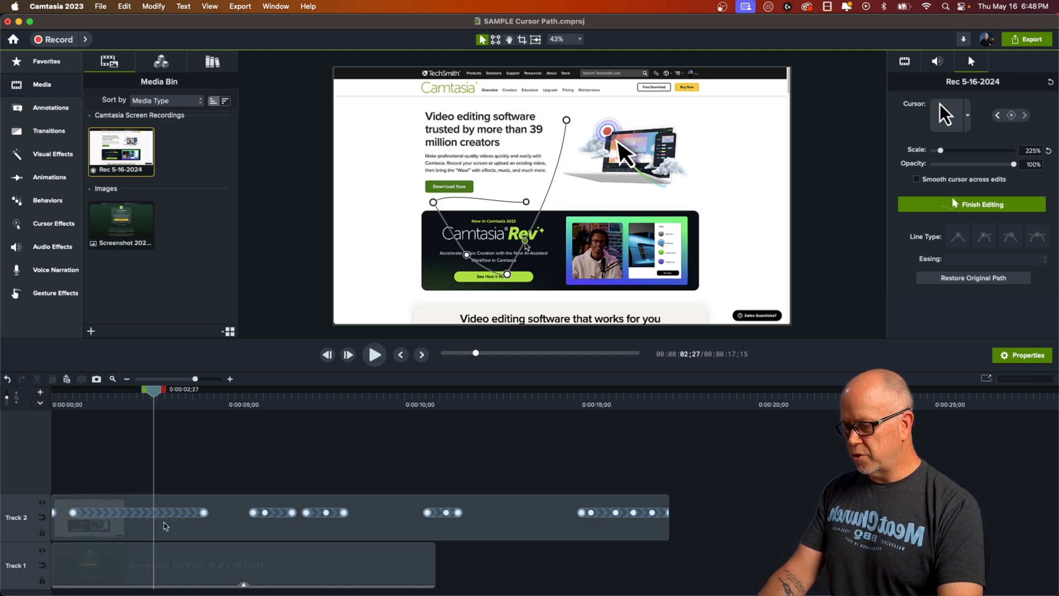
Delay the start of the first cursor path segment to about 2.5 seconds, and preview the faster movement until 0:00:04;12.
left_click_drag(74, 514, 145, 532)
left_click(134, 404)
key("space")
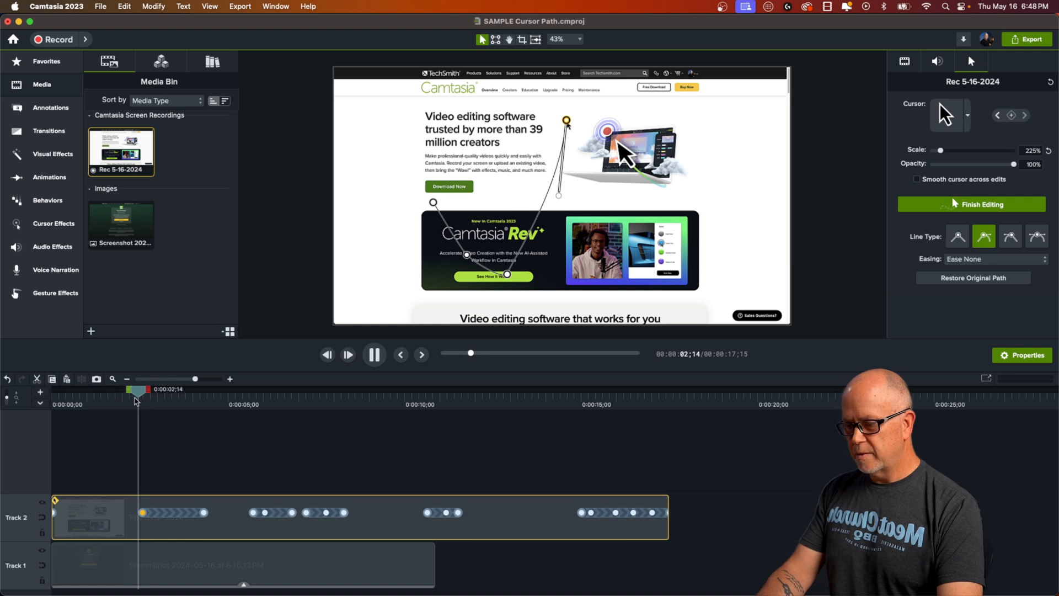
key("space")
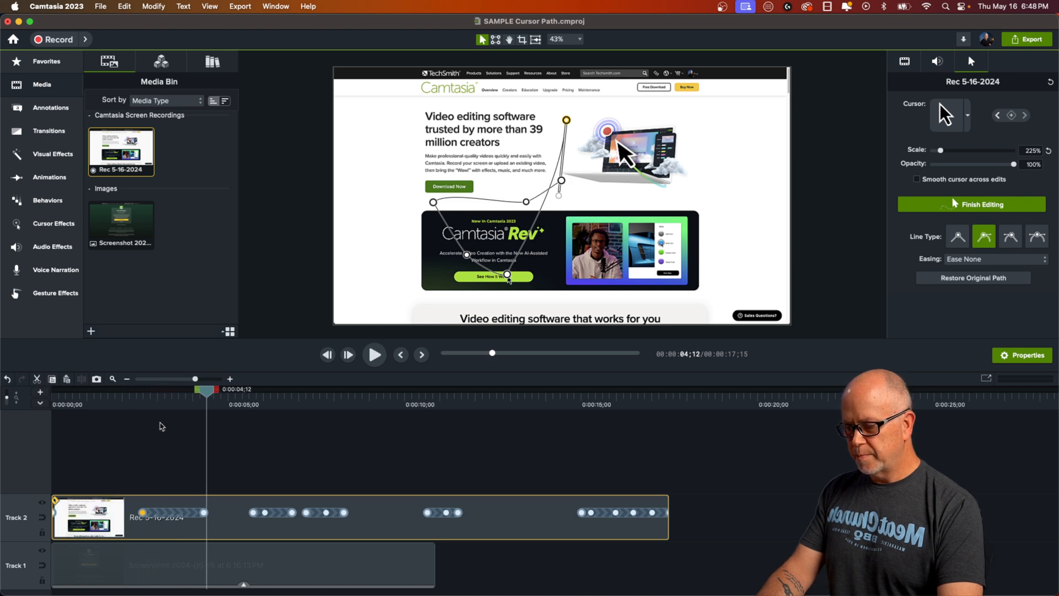
Straighten the start of the first cursor path segment, and add a path point on it at 0:00:02;28, just below the starting point.
left_click_drag(216, 392, 156, 417)
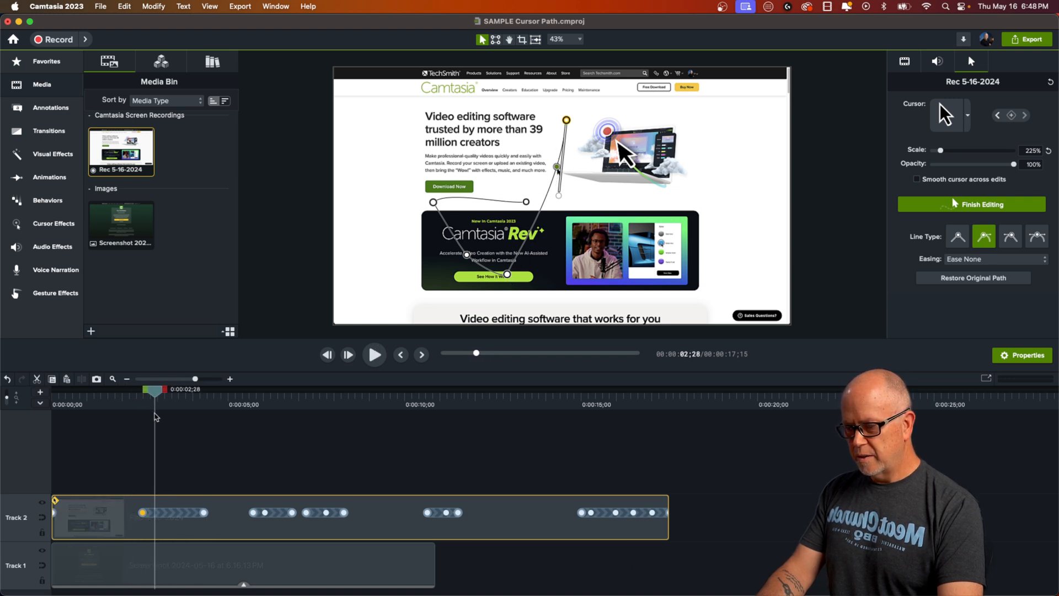
left_click(182, 515)
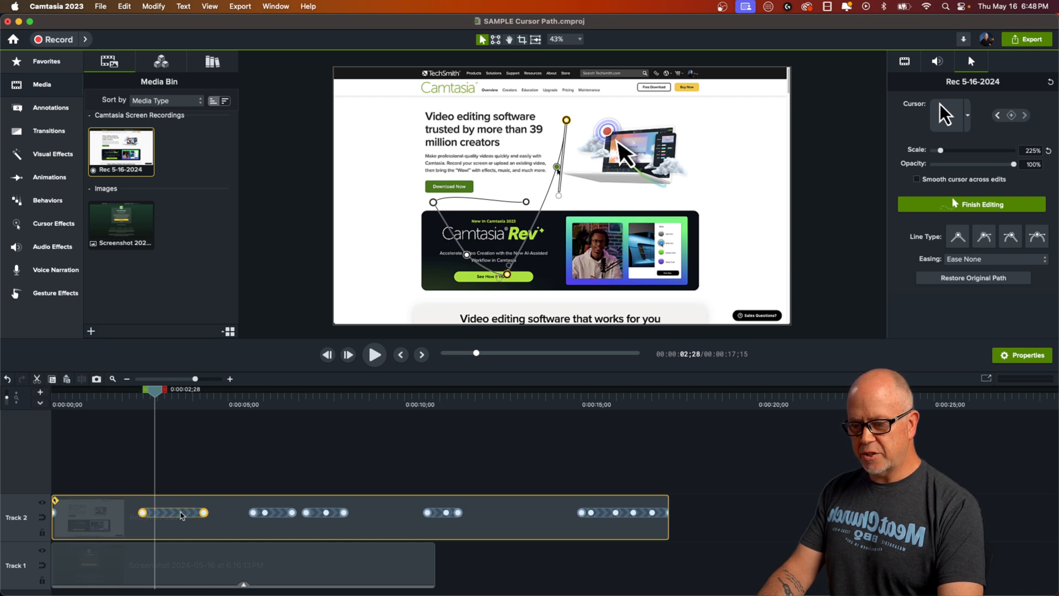
left_click(1038, 239)
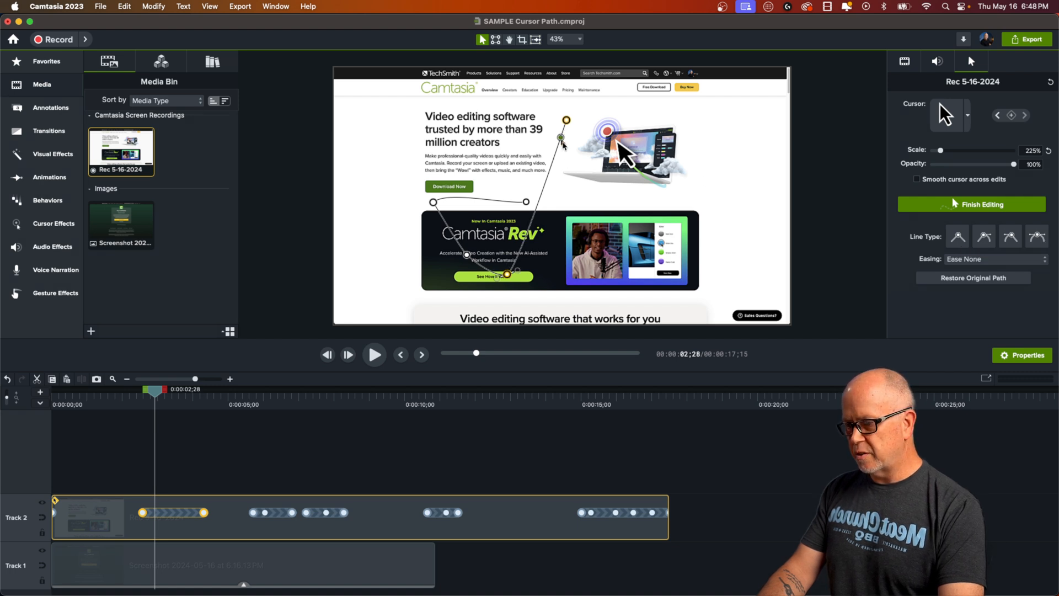
left_click_drag(562, 145, 565, 155)
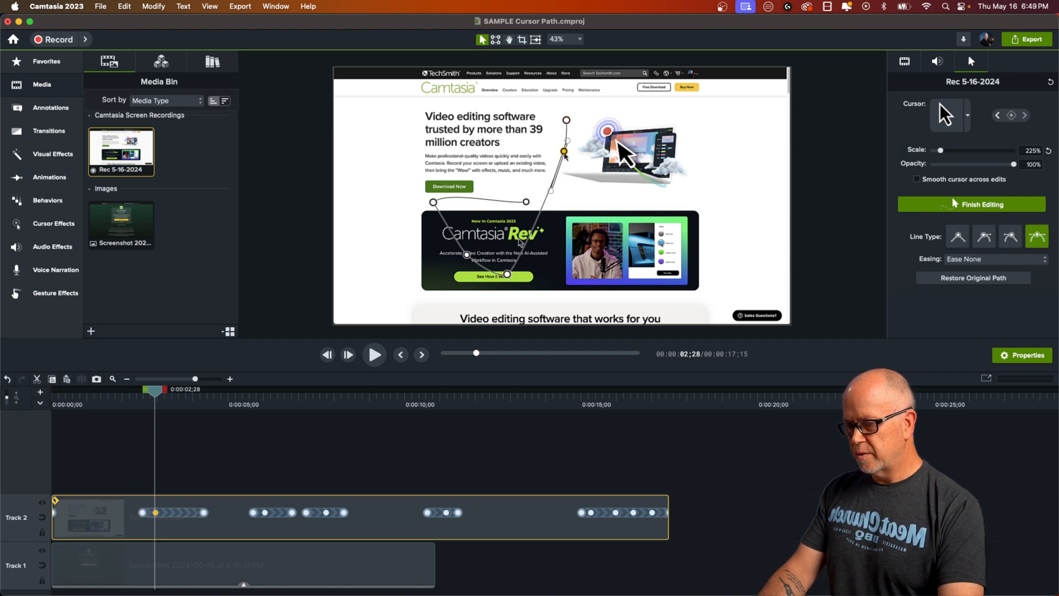
Lengthen the curve handle of the path point over the See How It Works button, and preview the movement until 0:00:04;14.
left_click(507, 274)
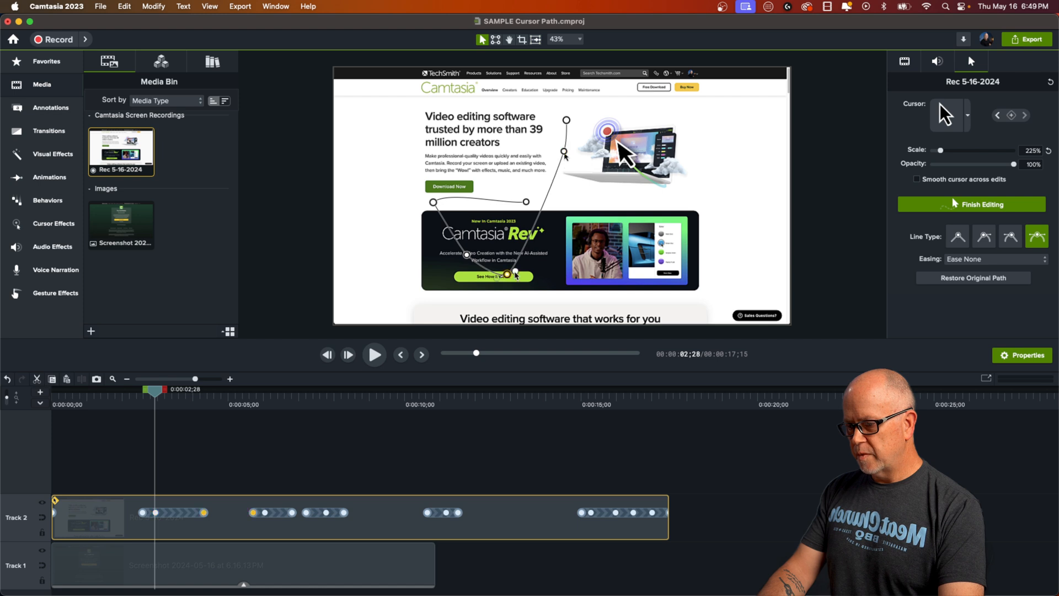
left_click_drag(515, 274, 528, 272)
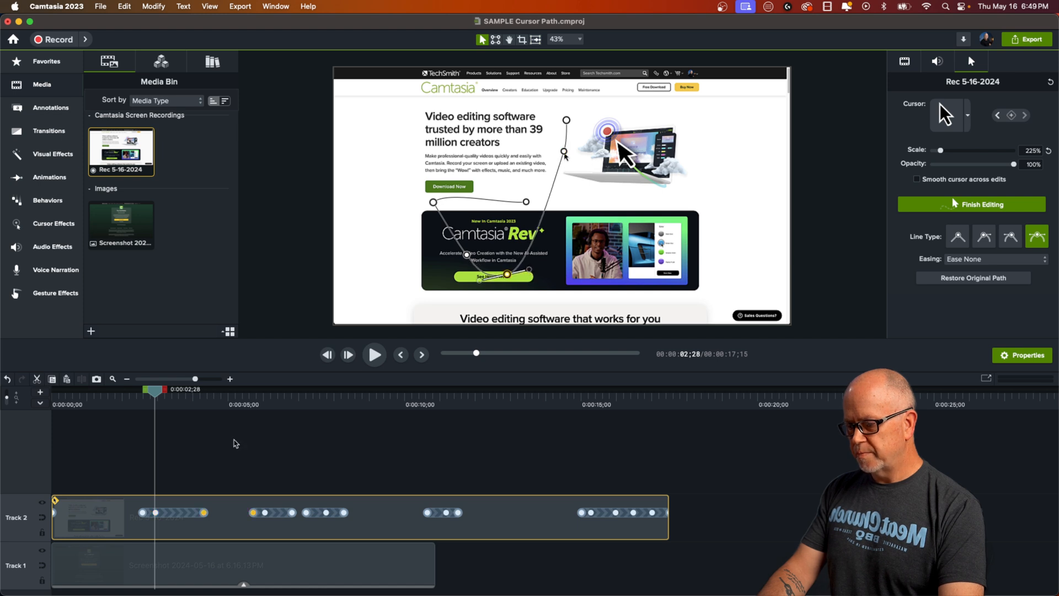
left_click(135, 406)
key("space")
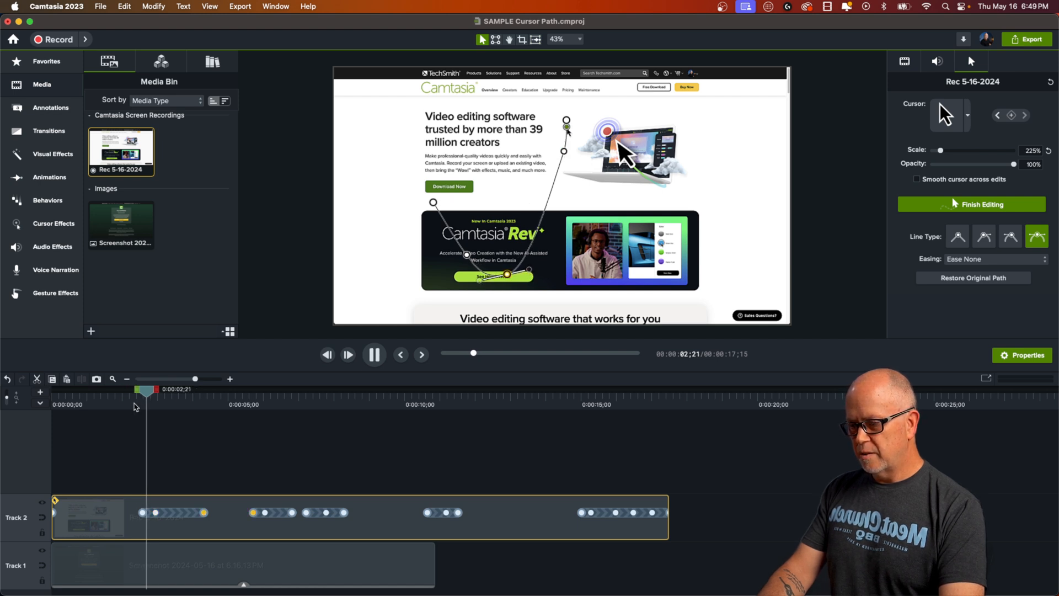
key("space")
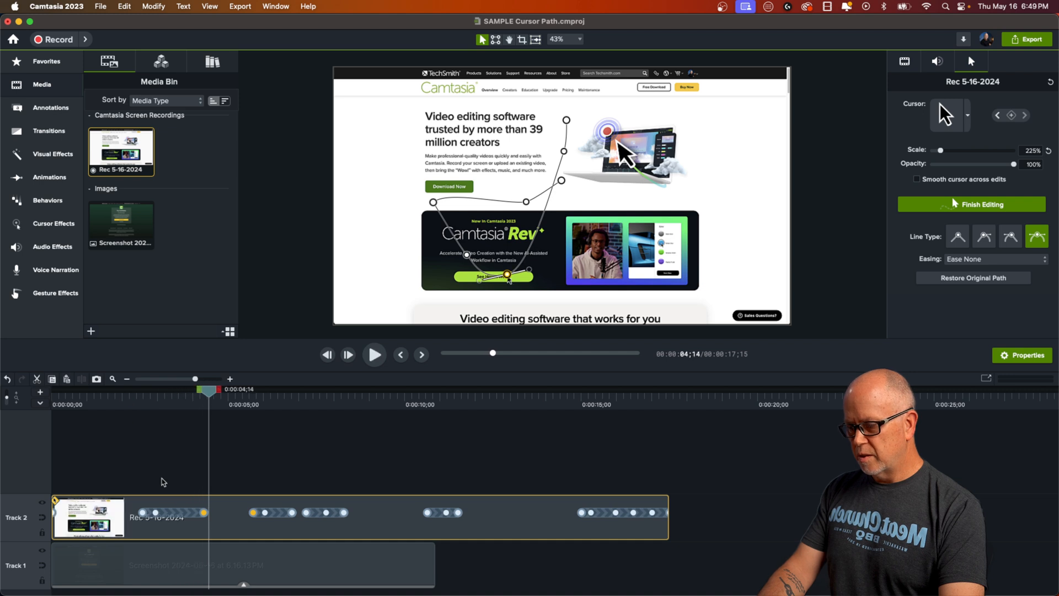
Delete the extra path point just below the starting point, and preview the first segment until 0:00:04;22.
left_click(156, 513)
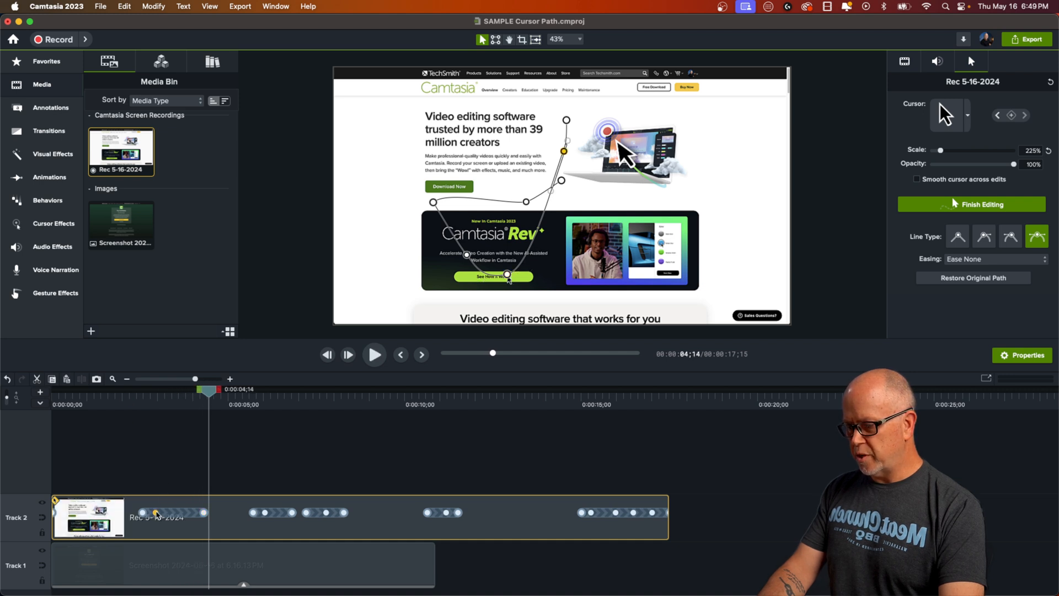
key("Delete")
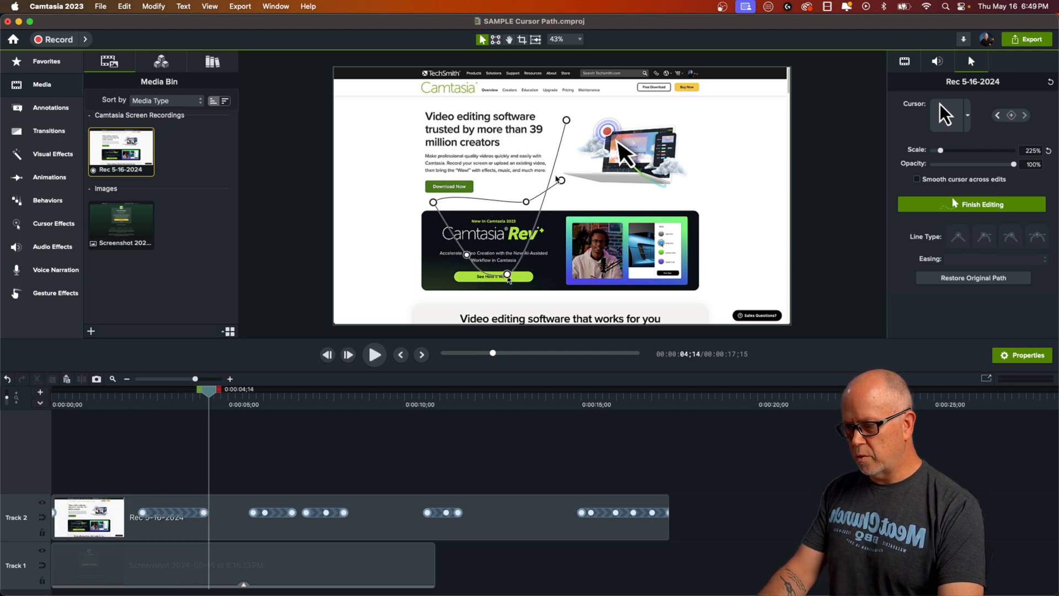
left_click(566, 122)
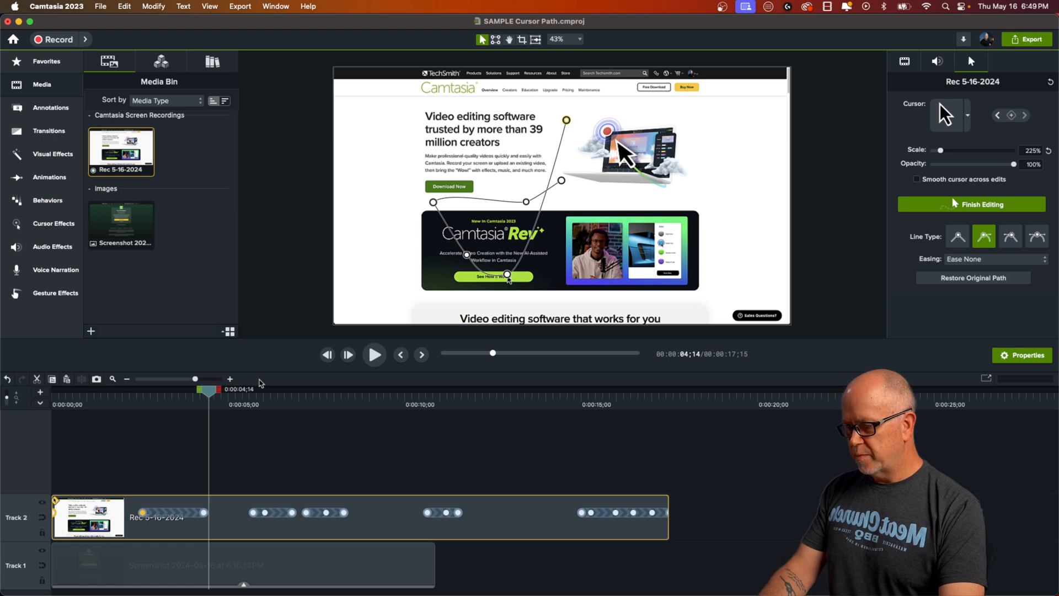
left_click(130, 404)
key("space")
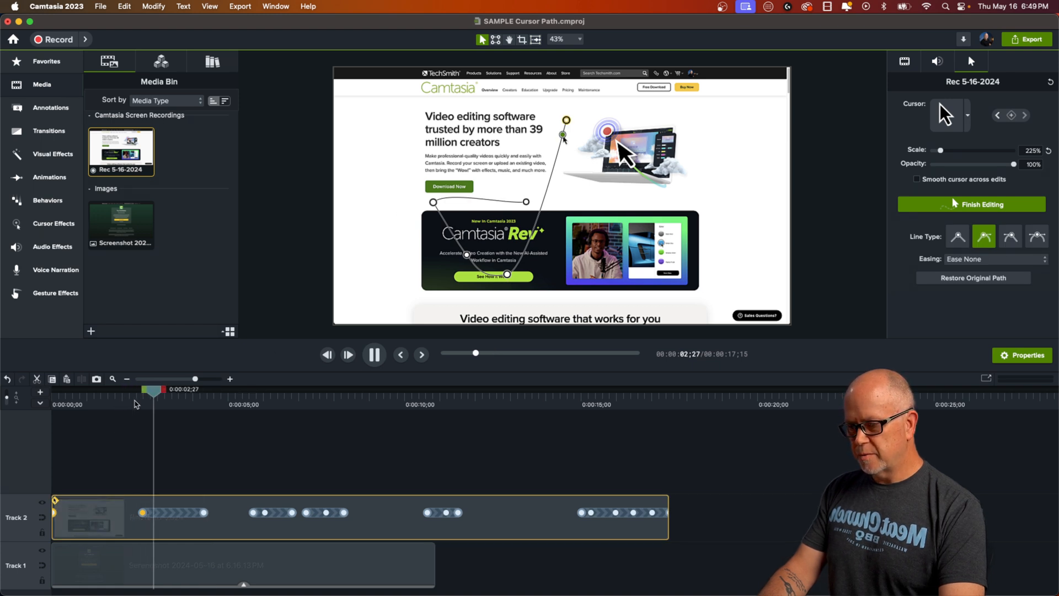
key("space")
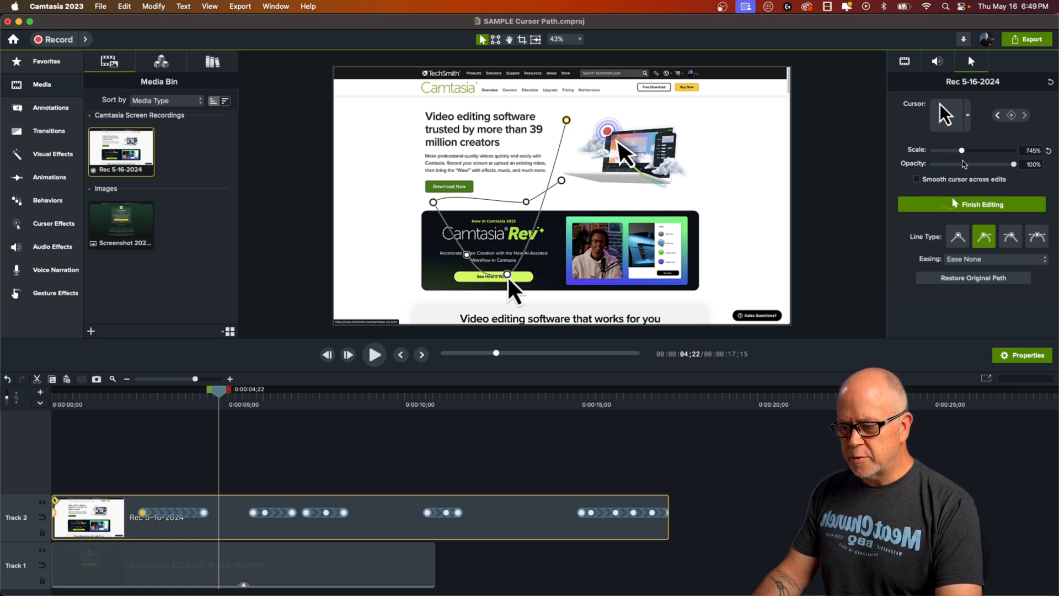
Enlarge the cursor to a 791% scale, and preview the recording from 0:00:02;09 until 0:00:08;12.
left_click(962, 150)
left_click(133, 404)
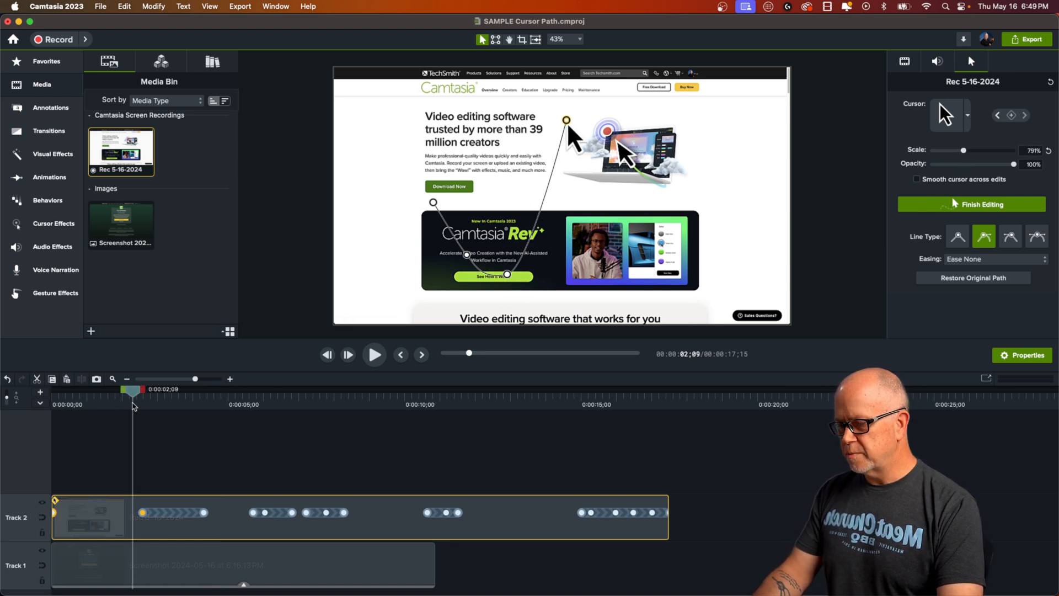
key("space")
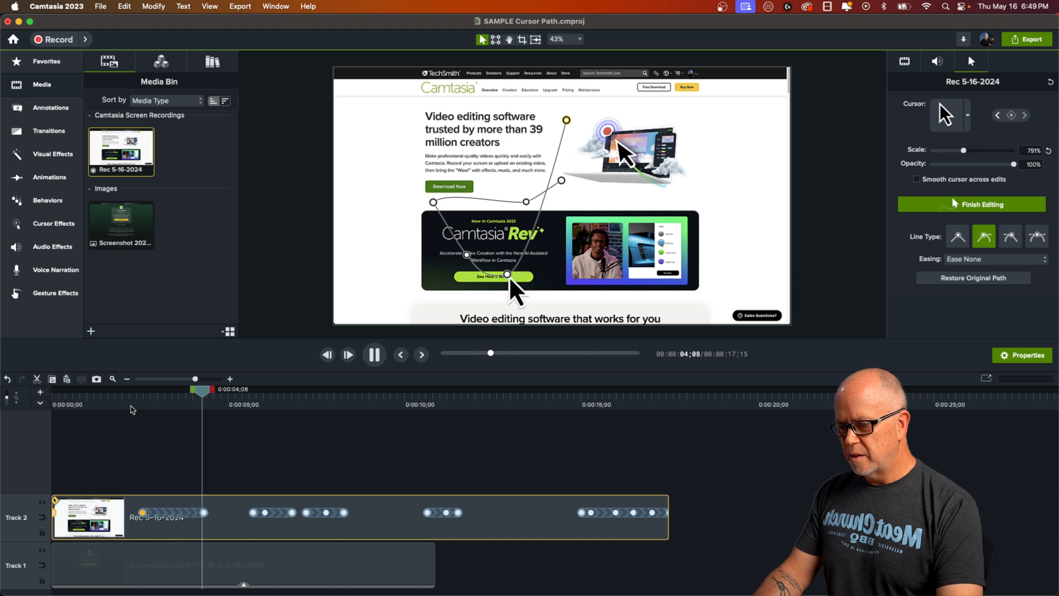
key("space")
key("space")
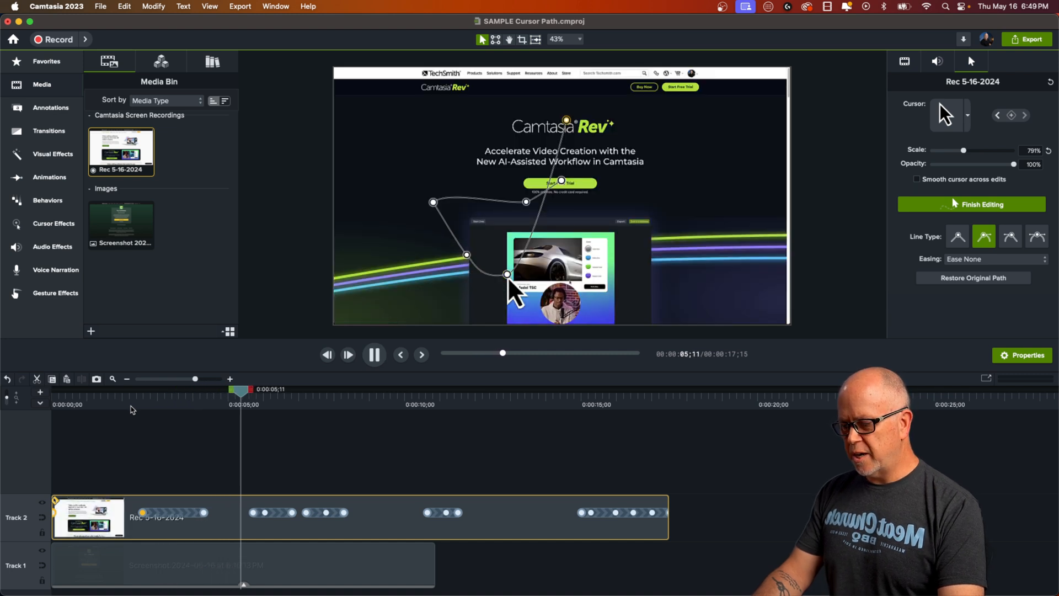
key("space")
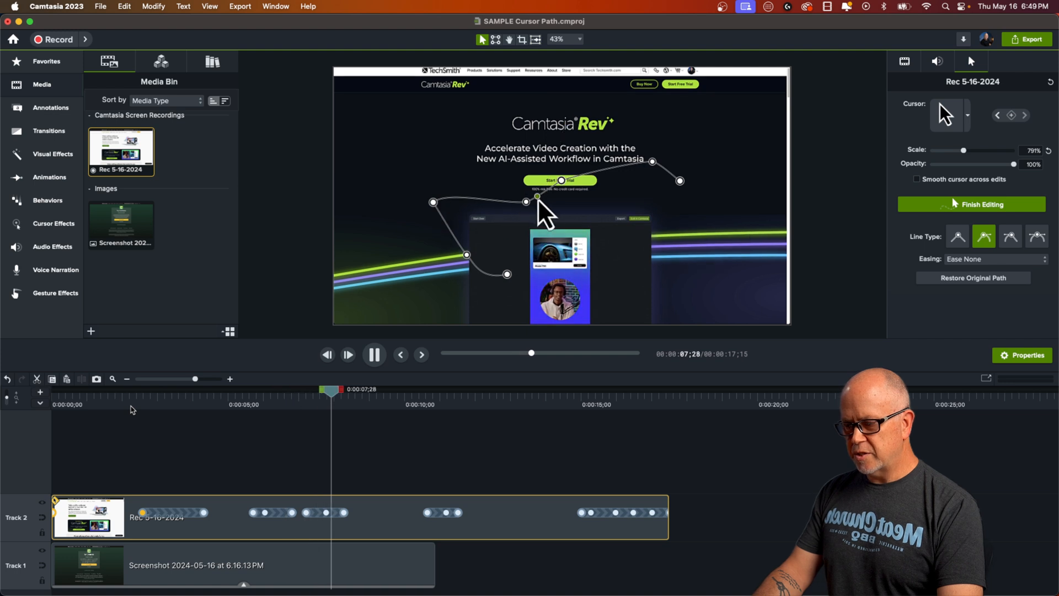
key("space")
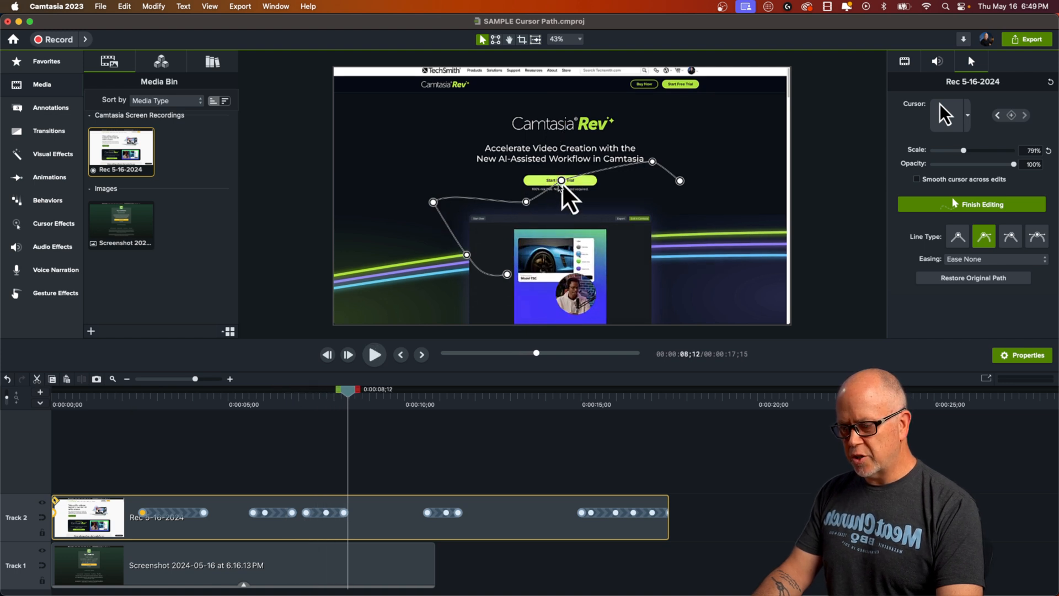
At 0:00:07;27, delete the three path points between the lowest point and the point on the Start Free Trial button.
left_click_drag(353, 388, 335, 390)
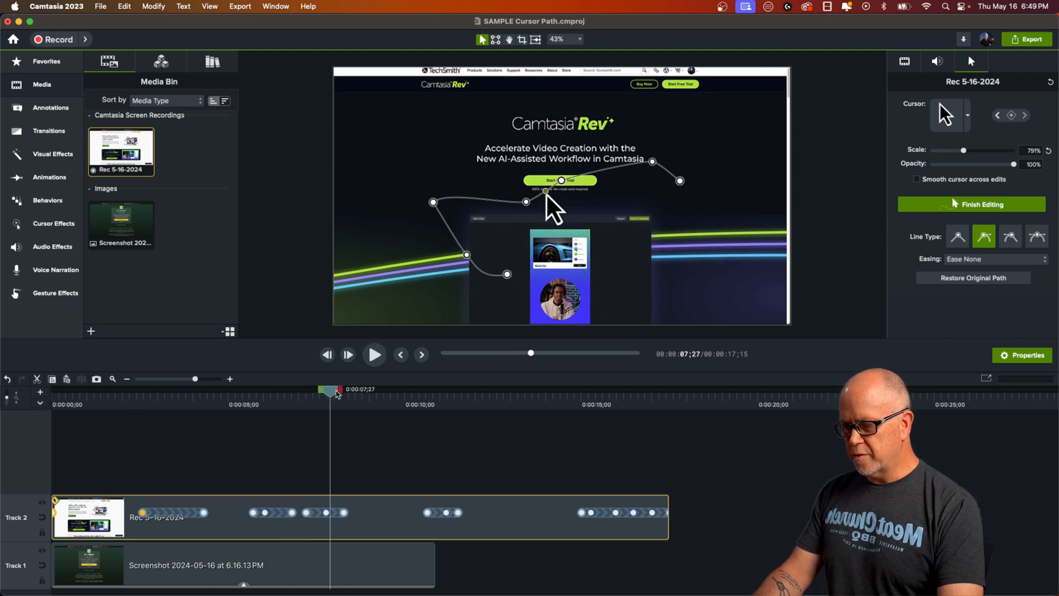
left_click(433, 203)
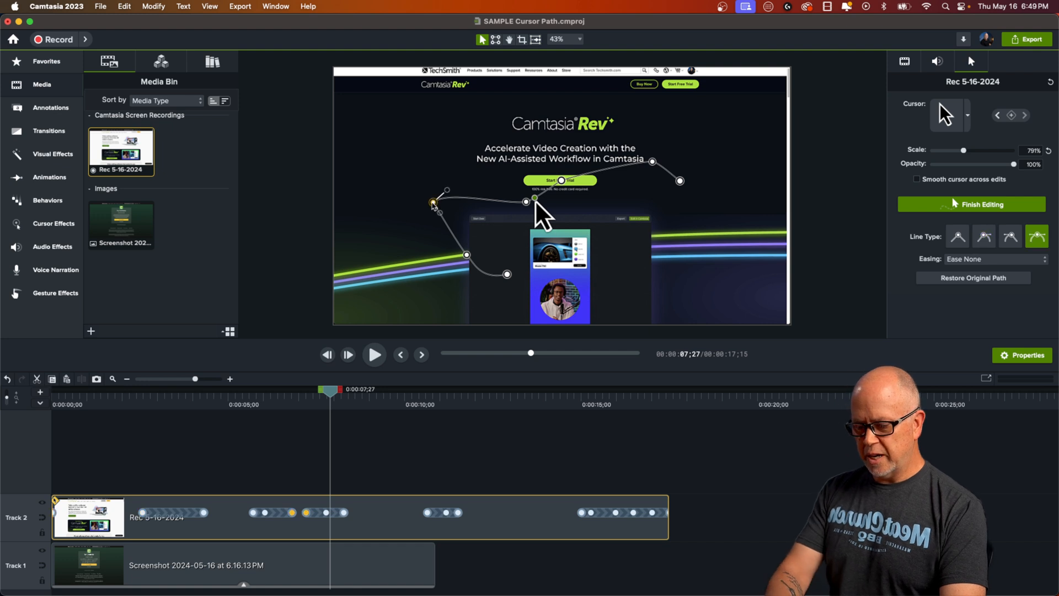
key("Delete")
left_click(466, 254)
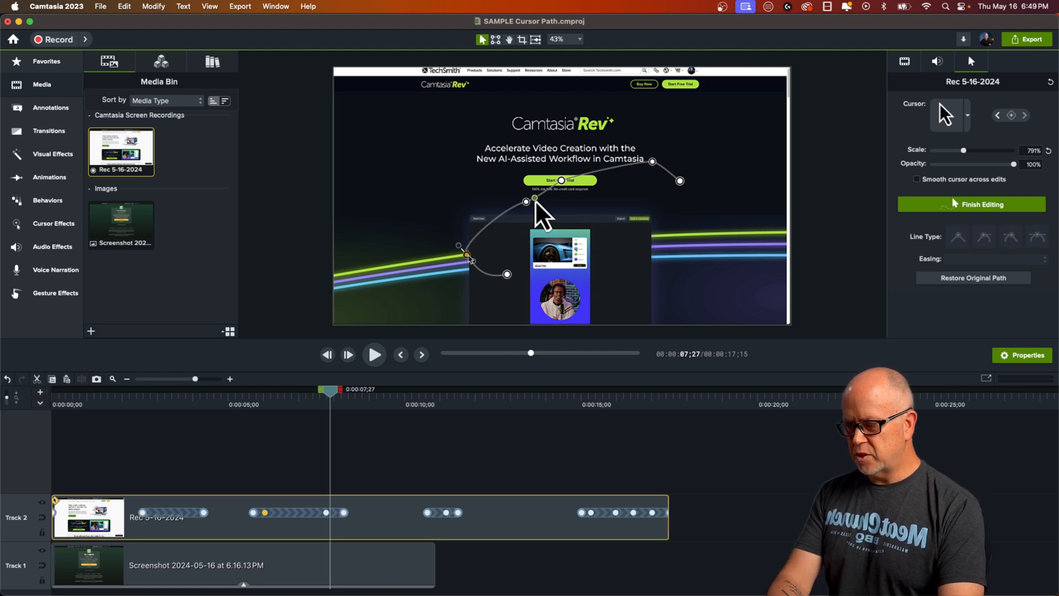
key("Delete")
left_click(527, 202)
key("Delete")
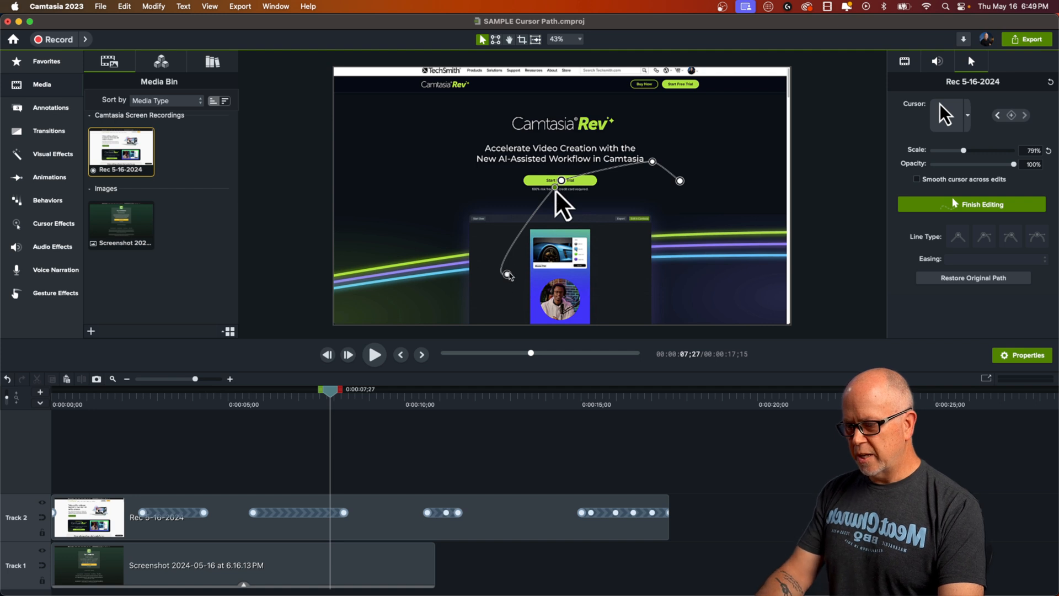
Shape the segment up to the Start Free Trial button into an S-curve by extending the curve handles of both its end points nearly vertically.
left_click(507, 274)
left_click_drag(480, 281, 444, 209)
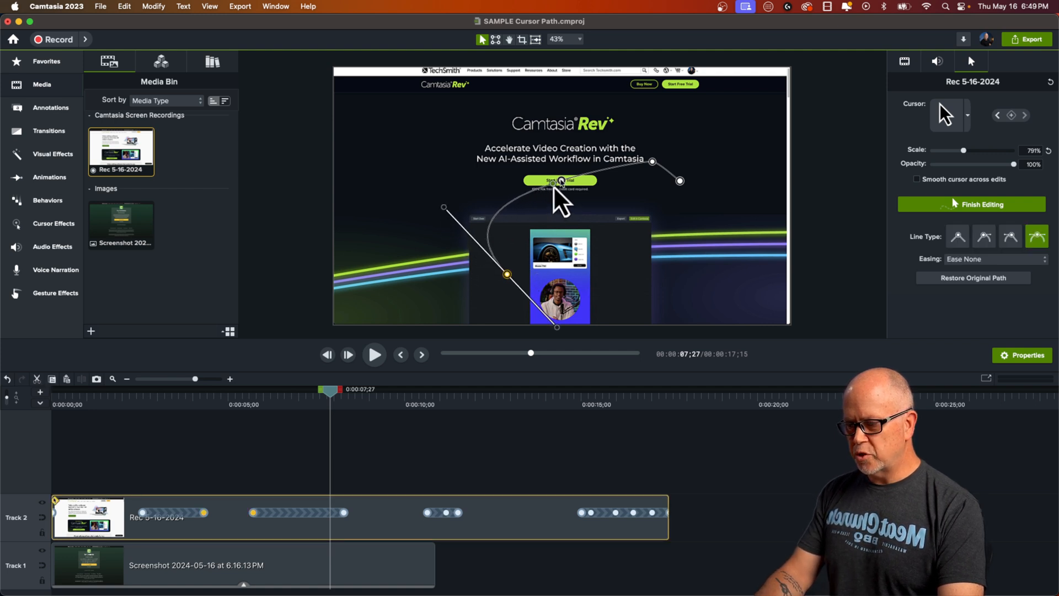
left_click(561, 181)
left_click_drag(554, 186, 524, 231)
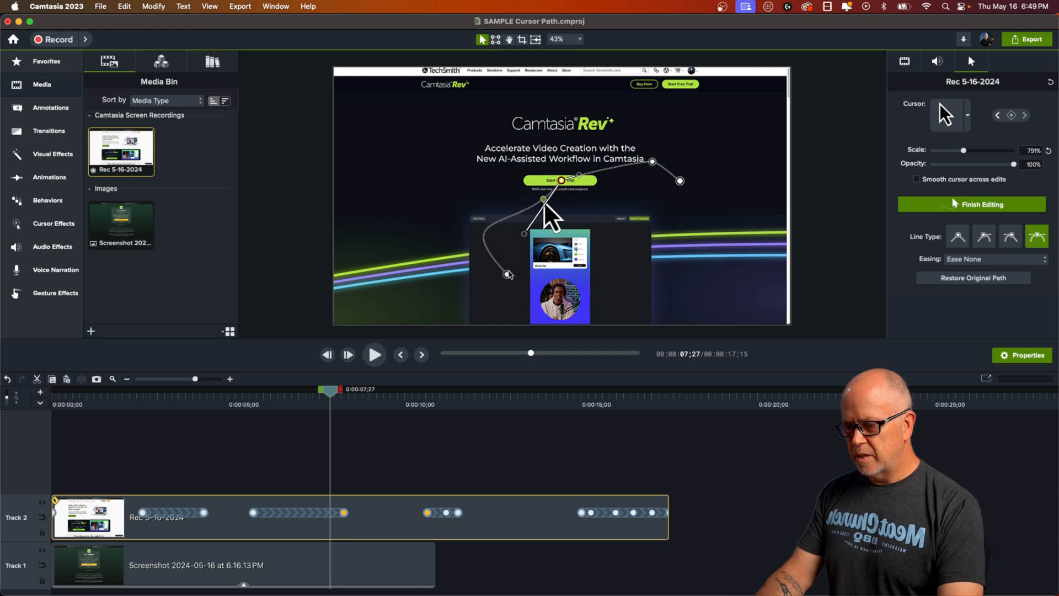
left_click(507, 274)
left_click_drag(441, 210, 497, 212)
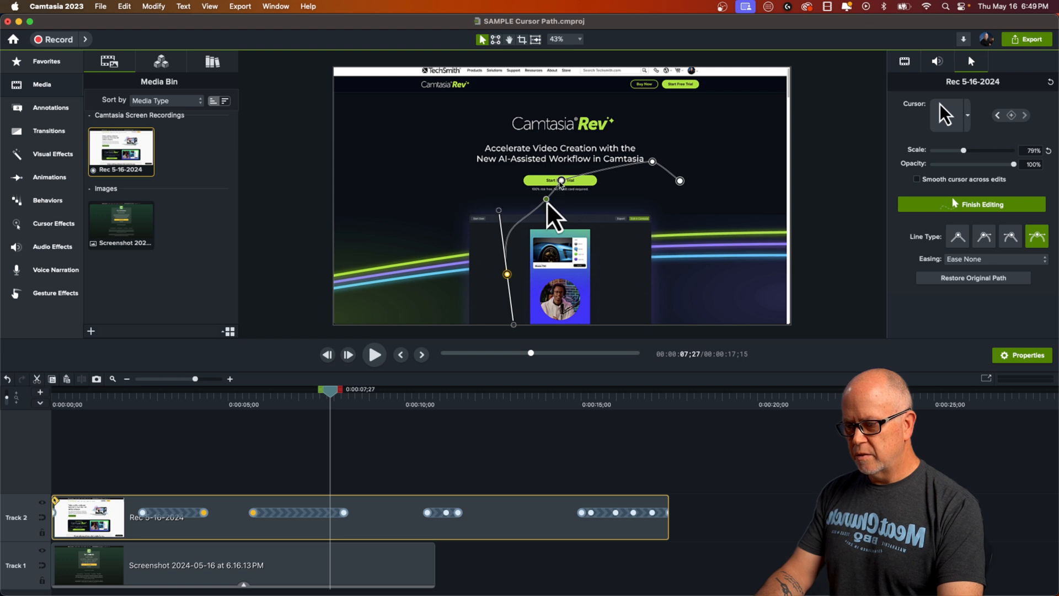
left_click(560, 181)
left_click_drag(524, 234, 557, 250)
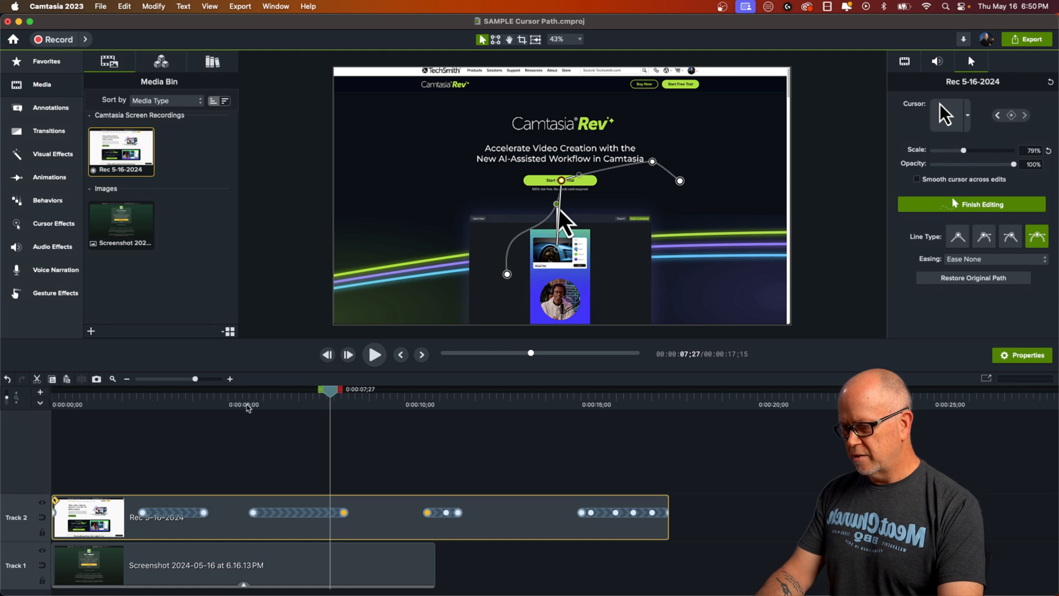
Preview the new curve, delay the start of the second path segment to about 7 seconds, and play the faster movement.
left_click(248, 407)
key("space")
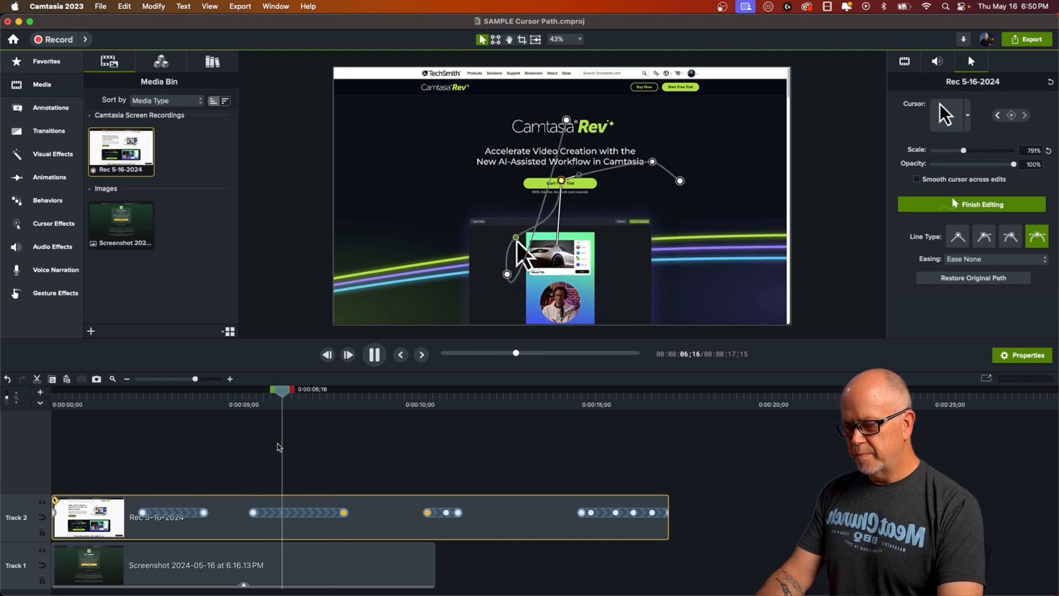
key("space")
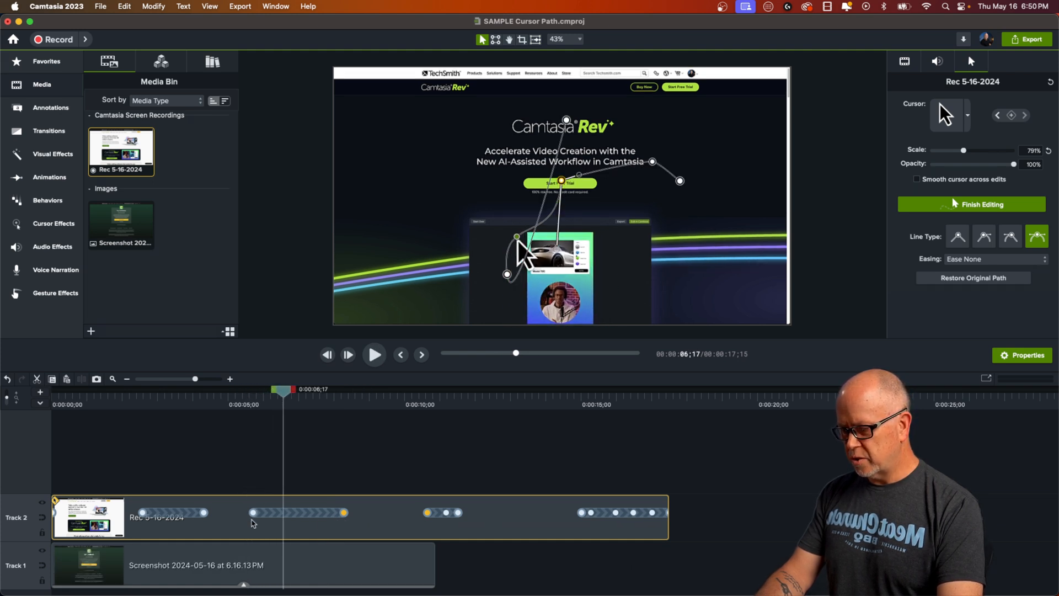
left_click_drag(253, 513, 287, 512)
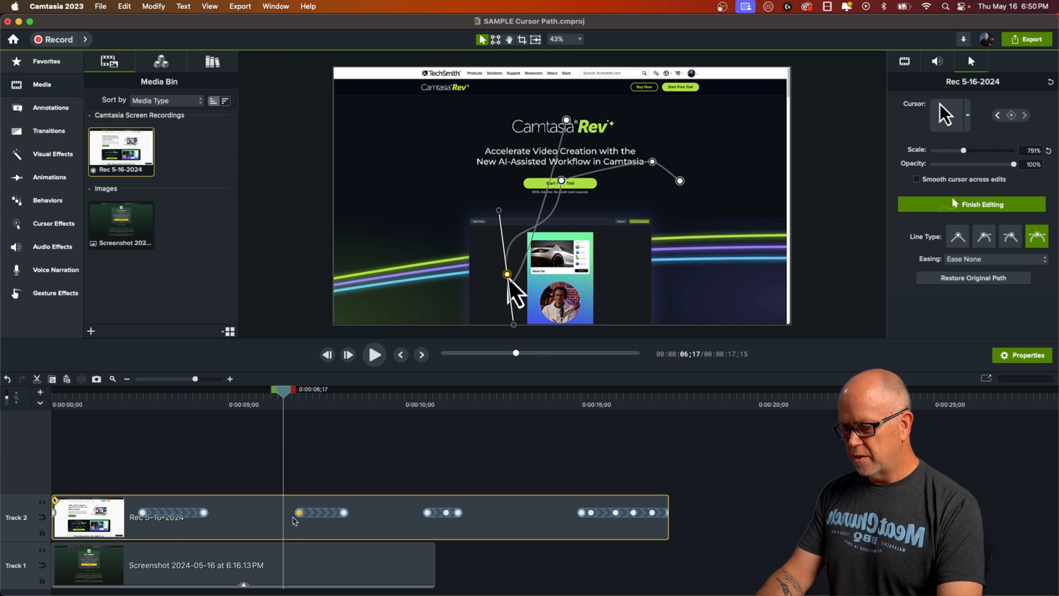
key("space")
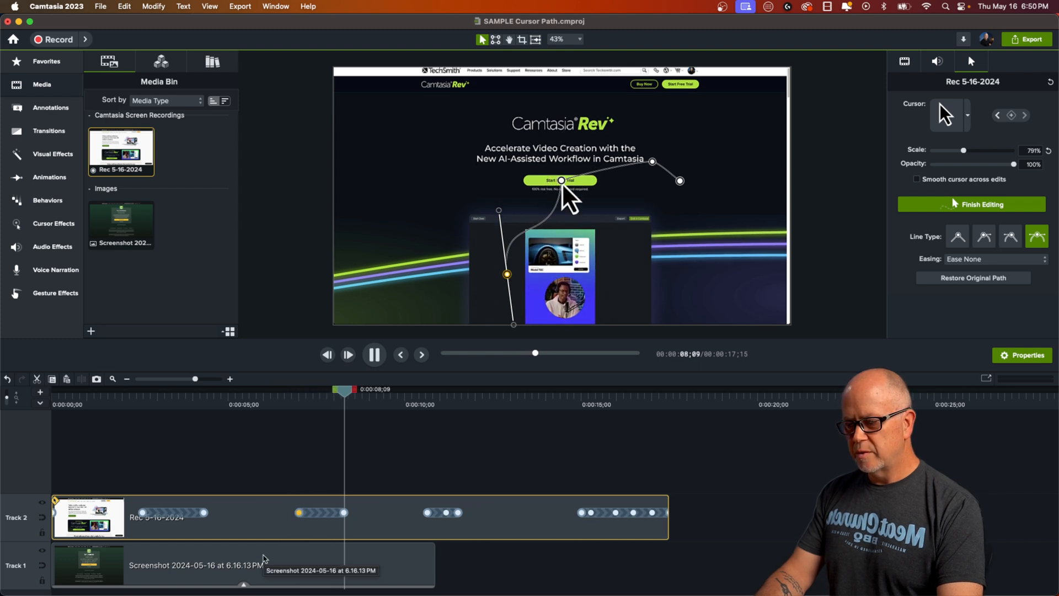
key("space")
Set the easing of the path point on the Start Free Trial button to Ease In, and preview the movement from 0:00:07;10.
left_click(344, 513)
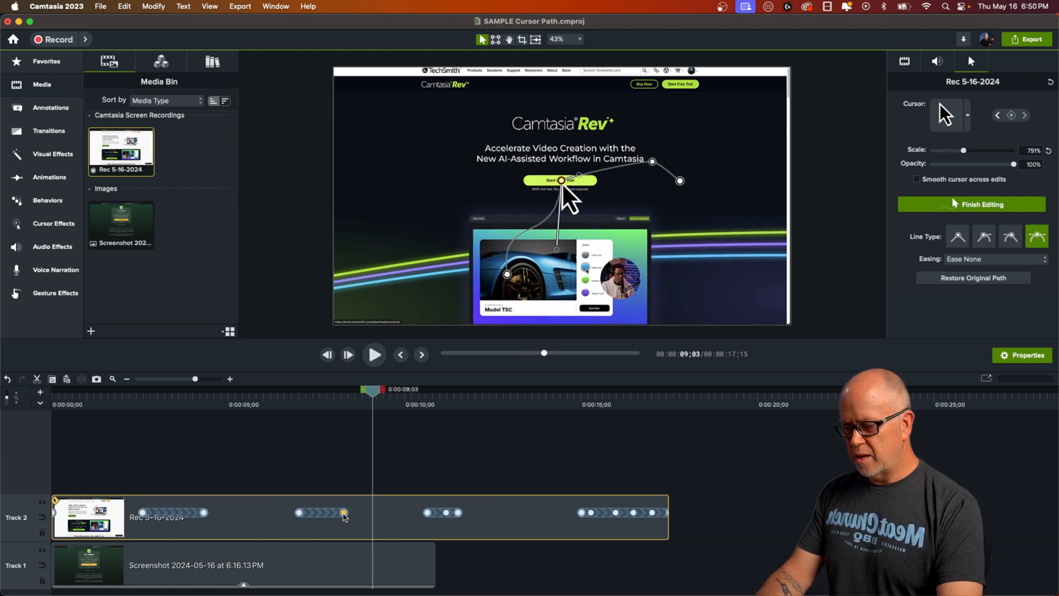
left_click(953, 260)
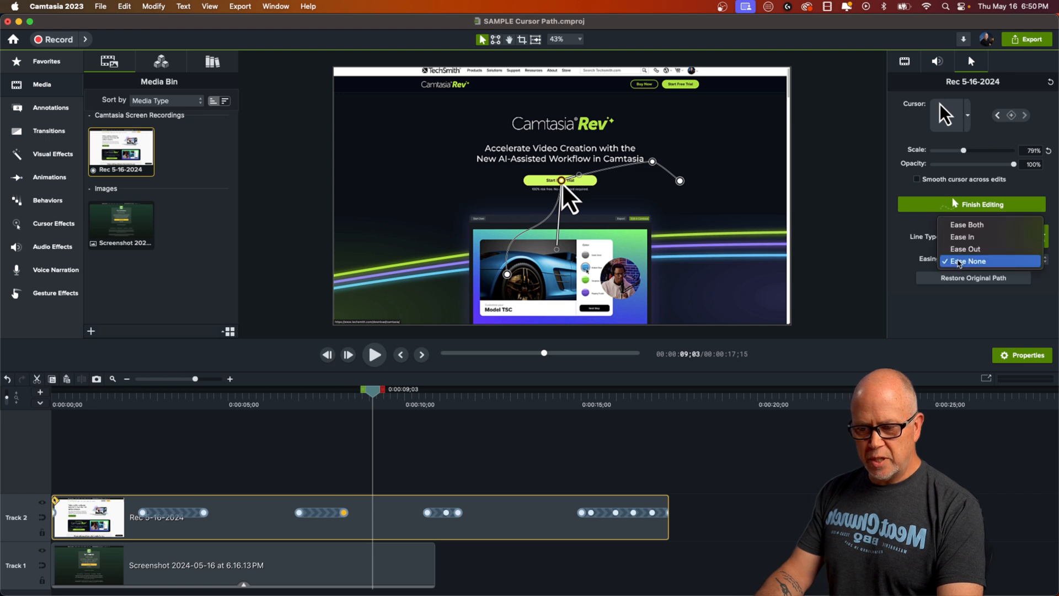
left_click(959, 239)
left_click(311, 401)
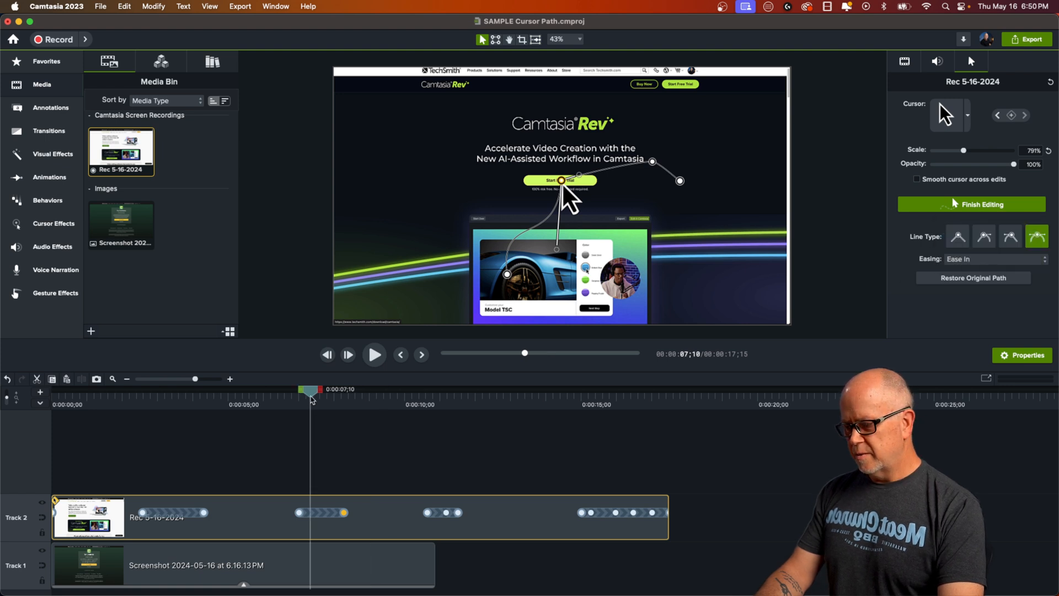
key("space")
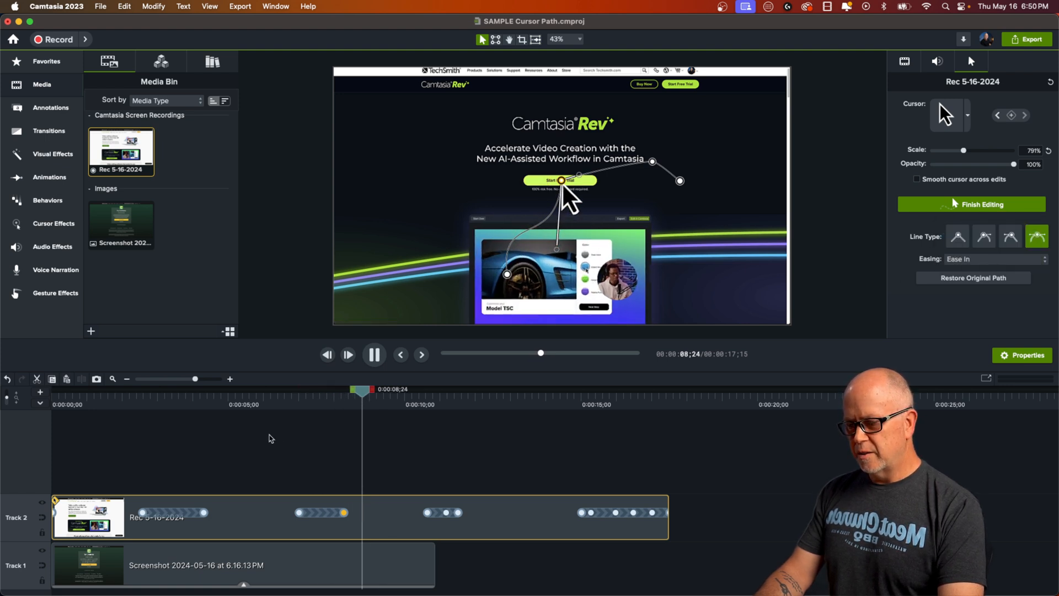
key("space")
left_click(331, 406)
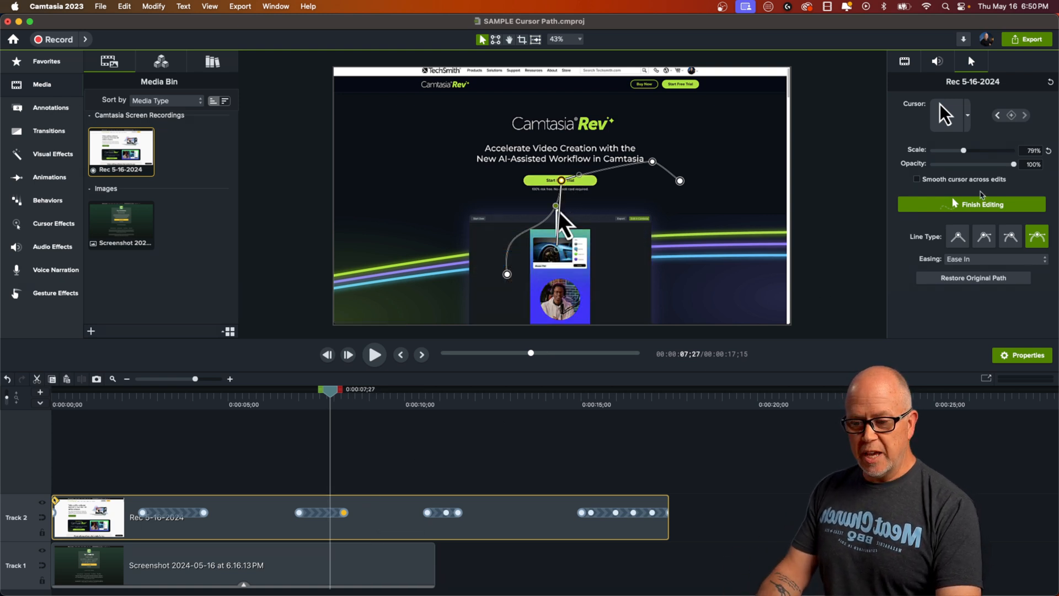
Finish editing the cursor path, and preview the recording from 0:00:03;06 until 0:00:10;06.
left_click(986, 206)
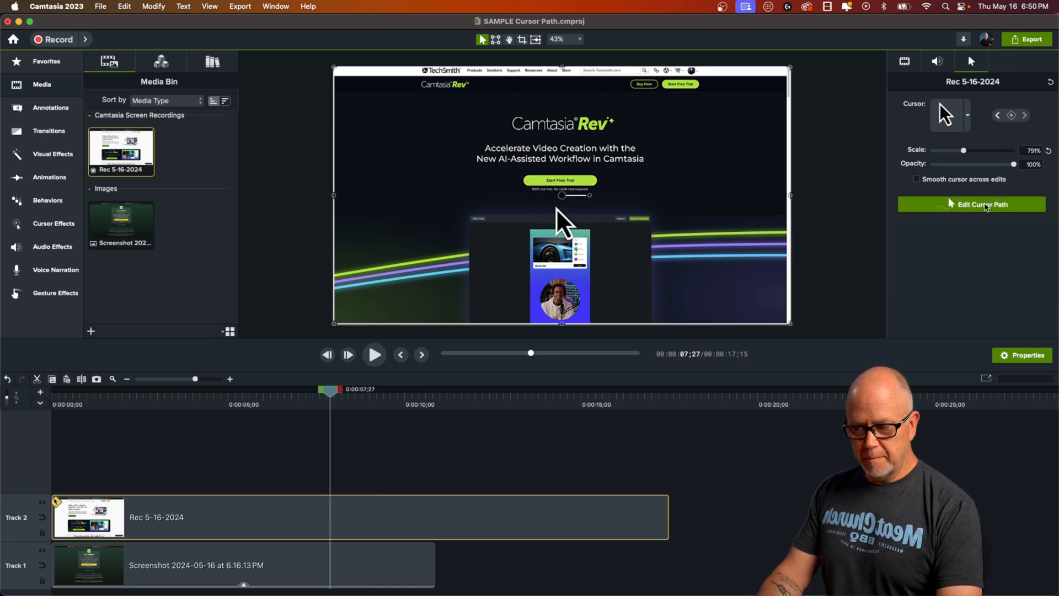
left_click(165, 399)
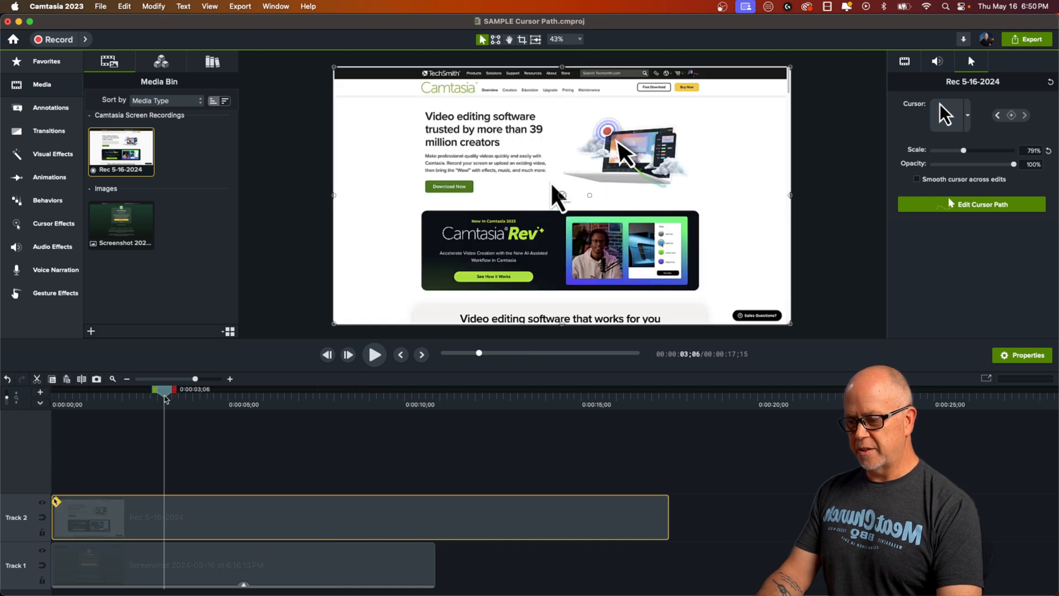
key("space")
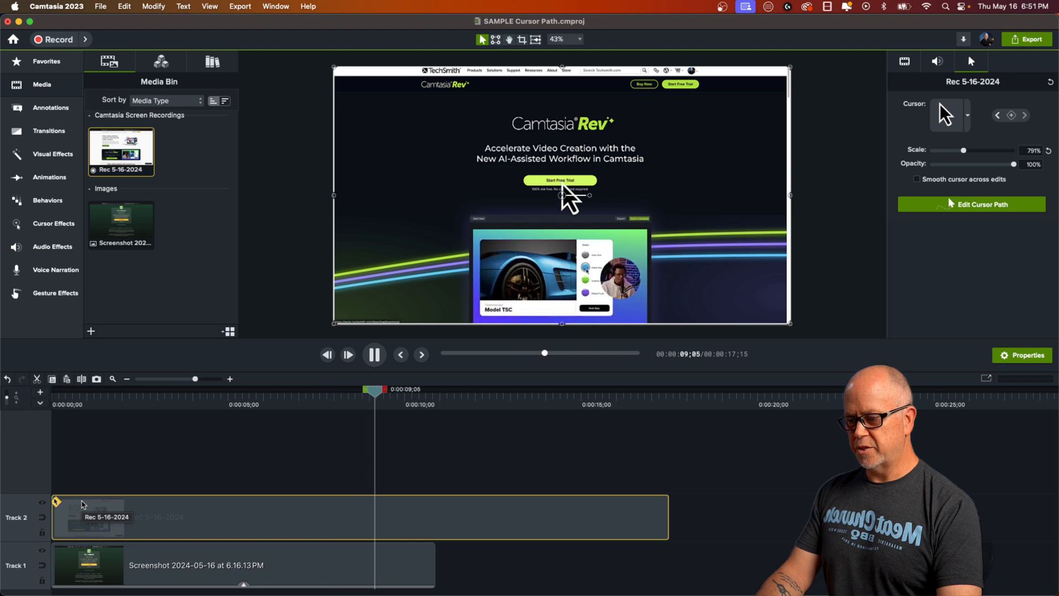
key("space")
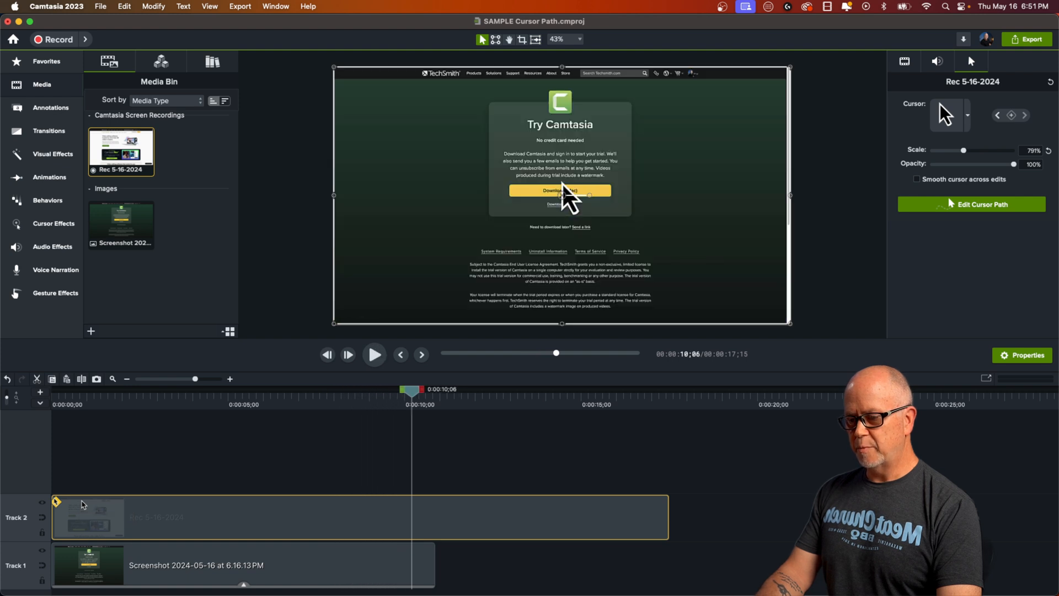